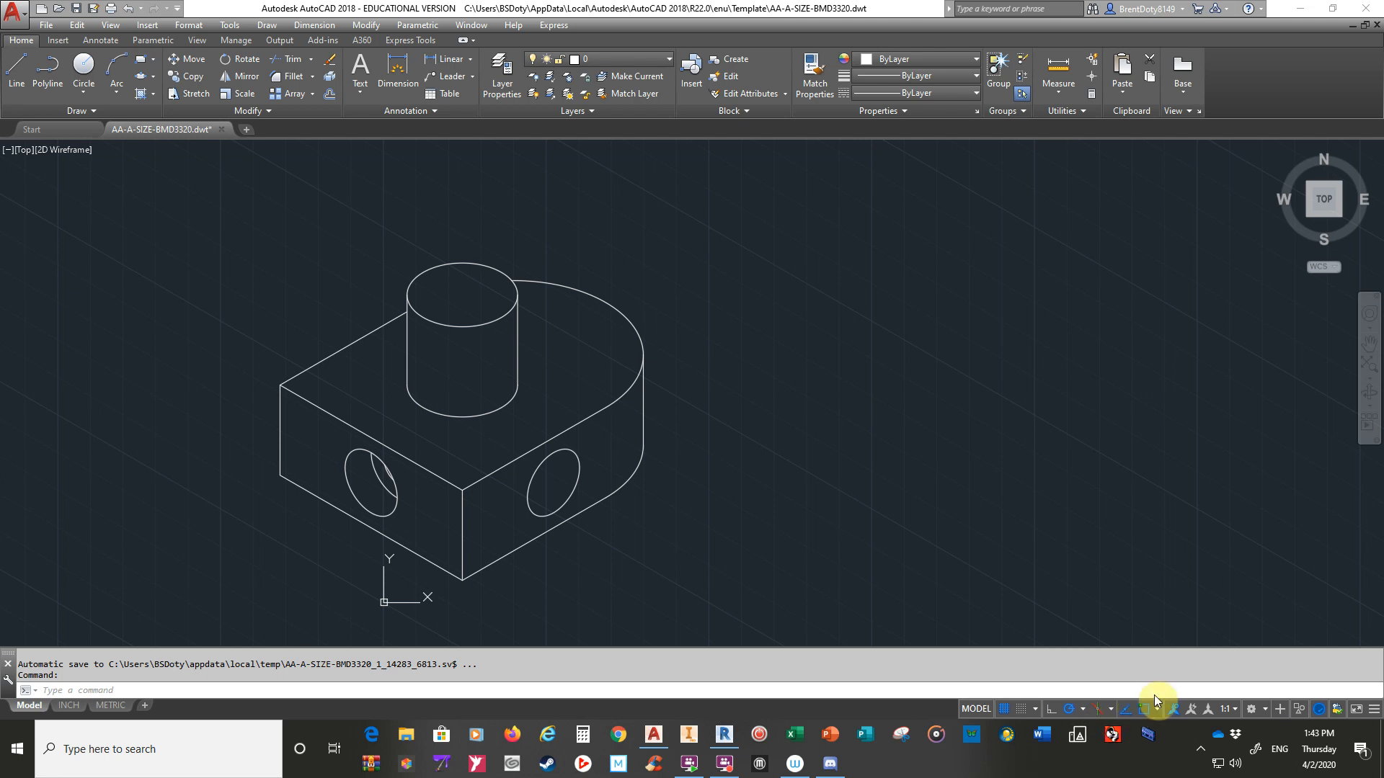
- Review the status bar customization list and isoplane options, switching isometric drafting off and back on
click(1372, 710)
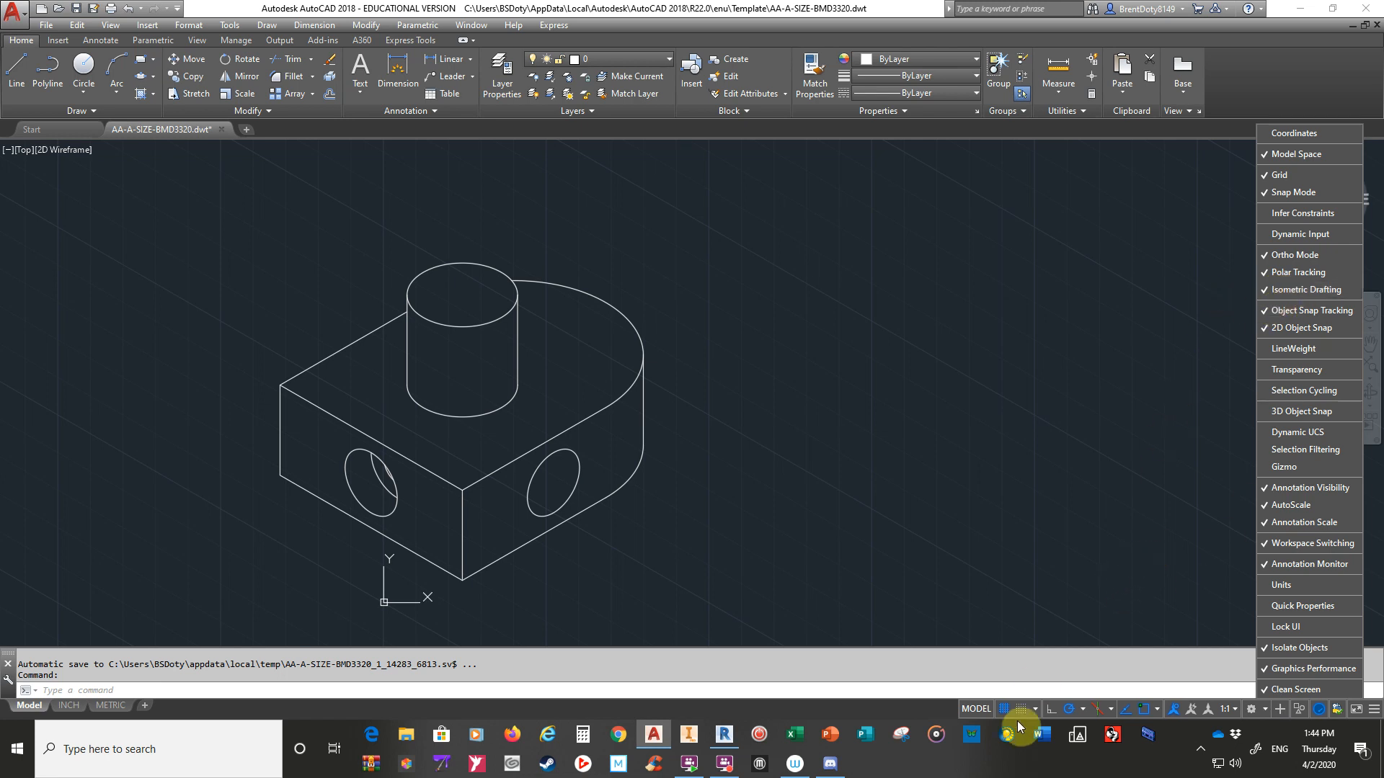
click(1374, 710)
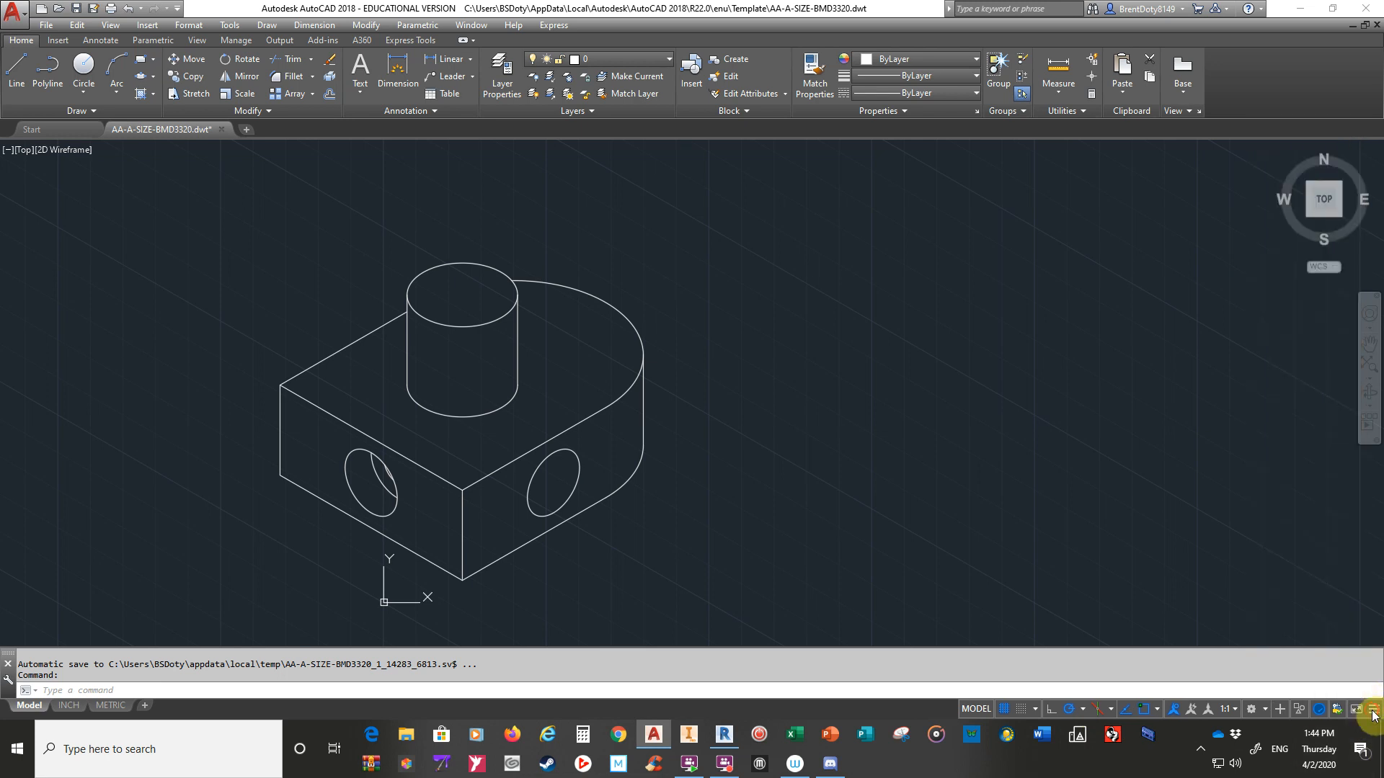
click(1096, 709)
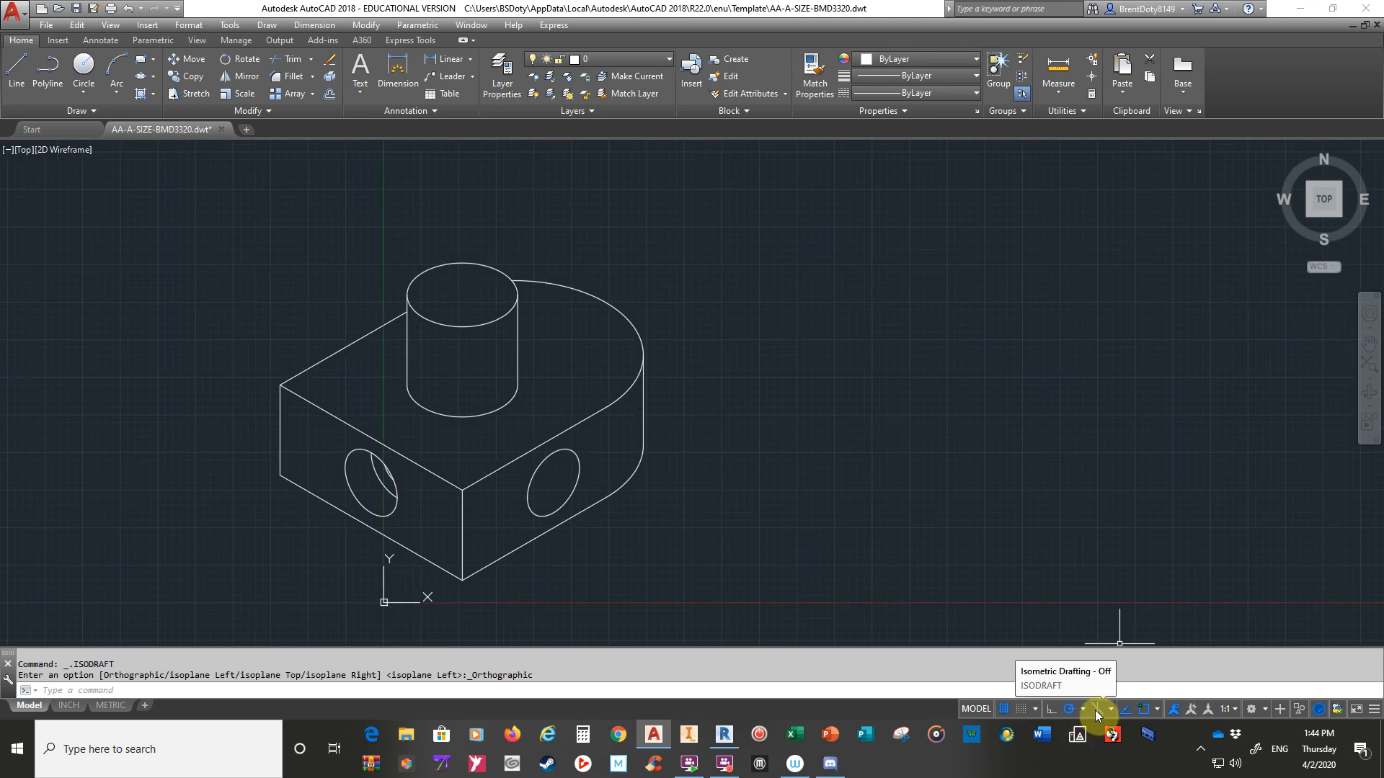
click(1096, 708)
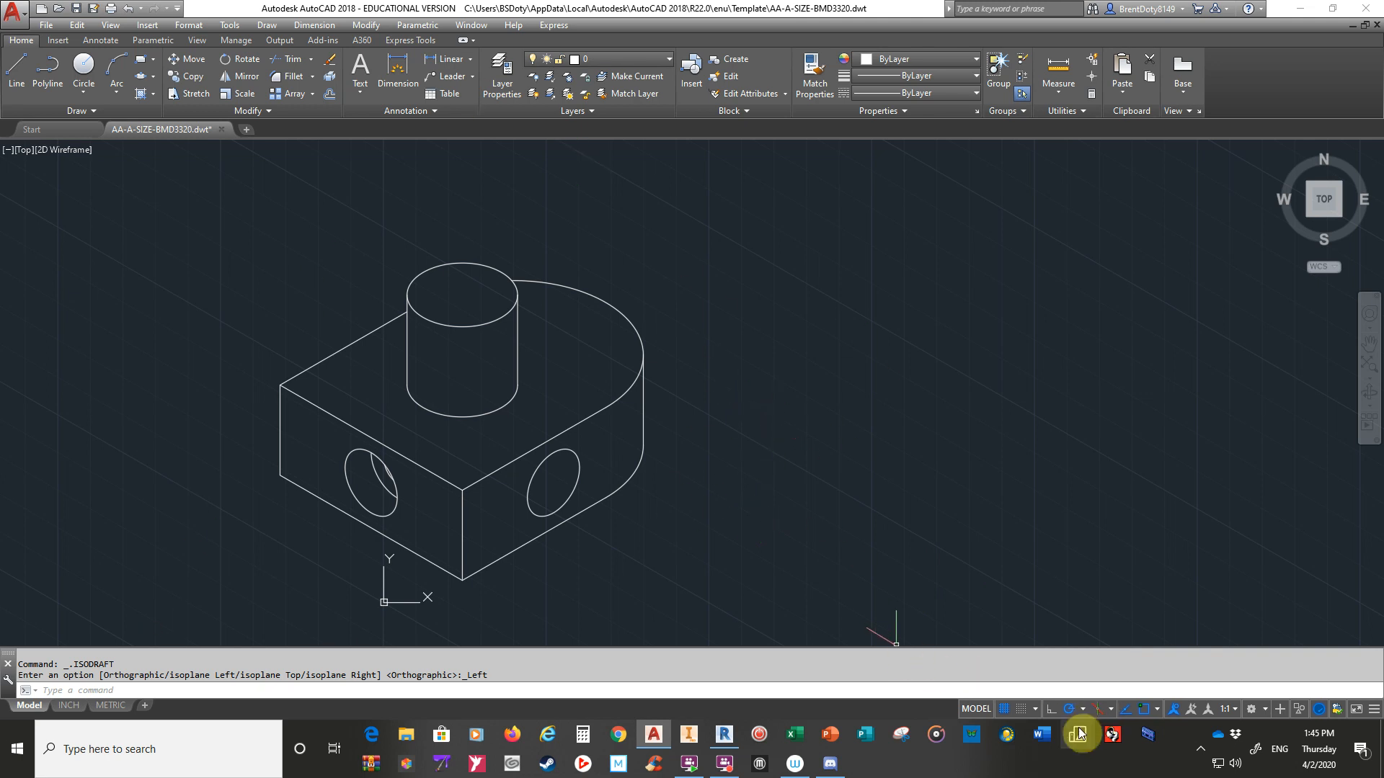
click(1110, 708)
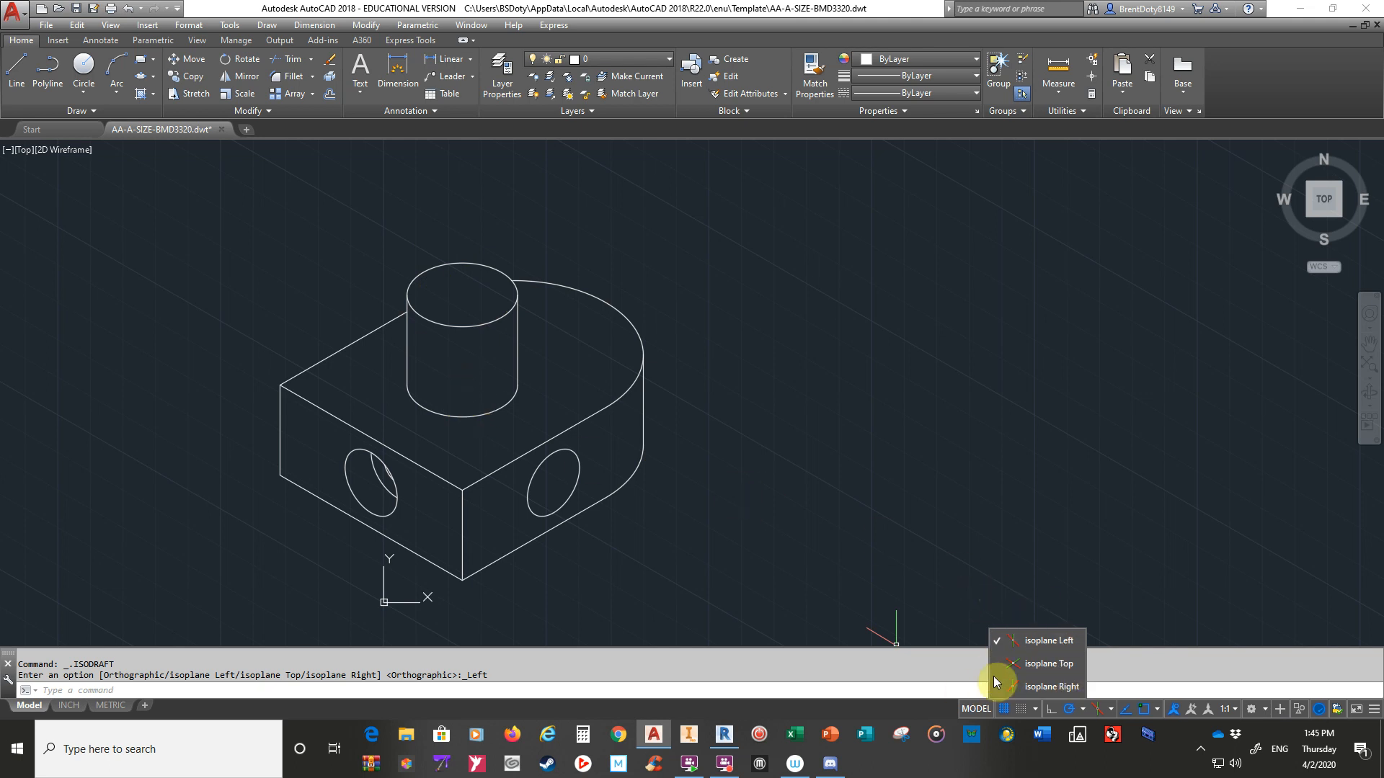
click(685, 528)
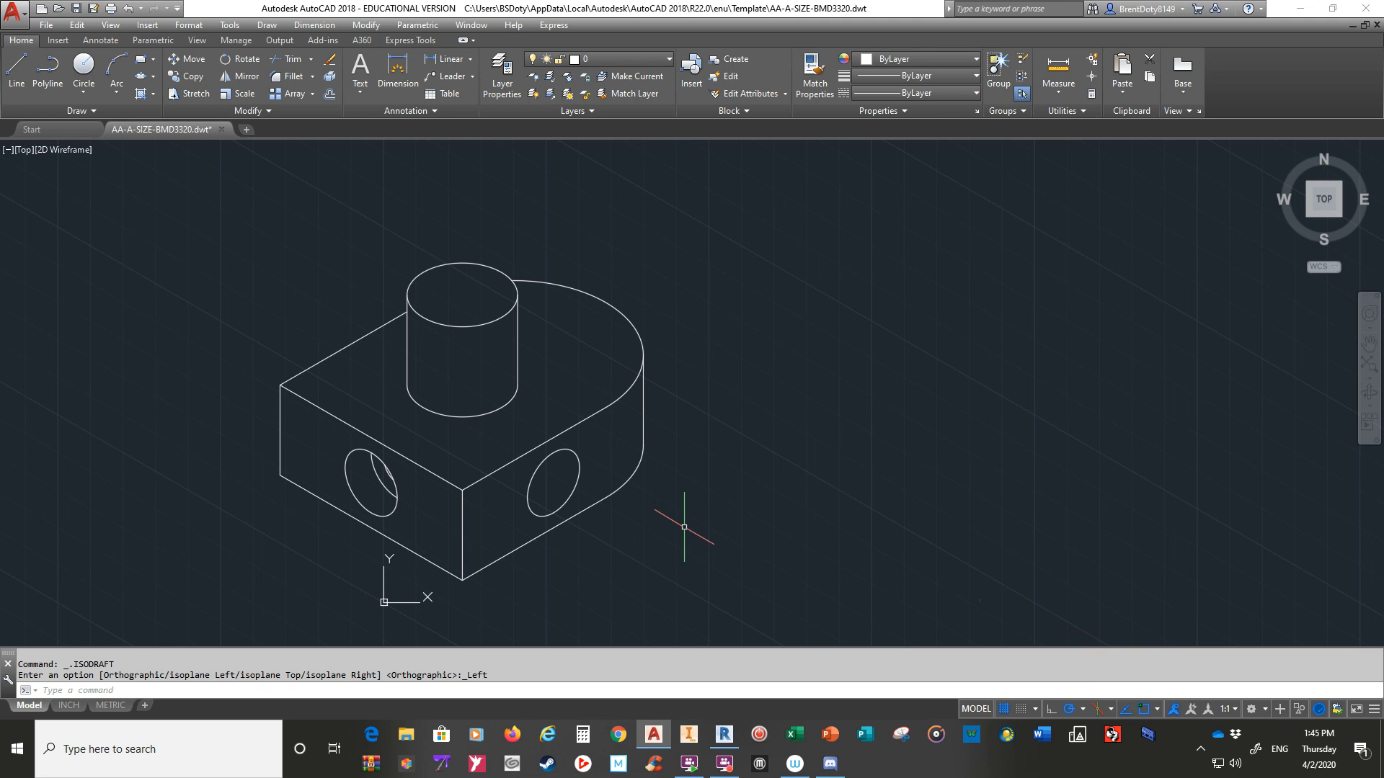
- Check the model space limits with the LIMITS command, accepting the default lower-left corner
mouse_move(906, 503)
middle_down()
mouse_move(865, 478)
mouse_move(740, 488)
middle_up()
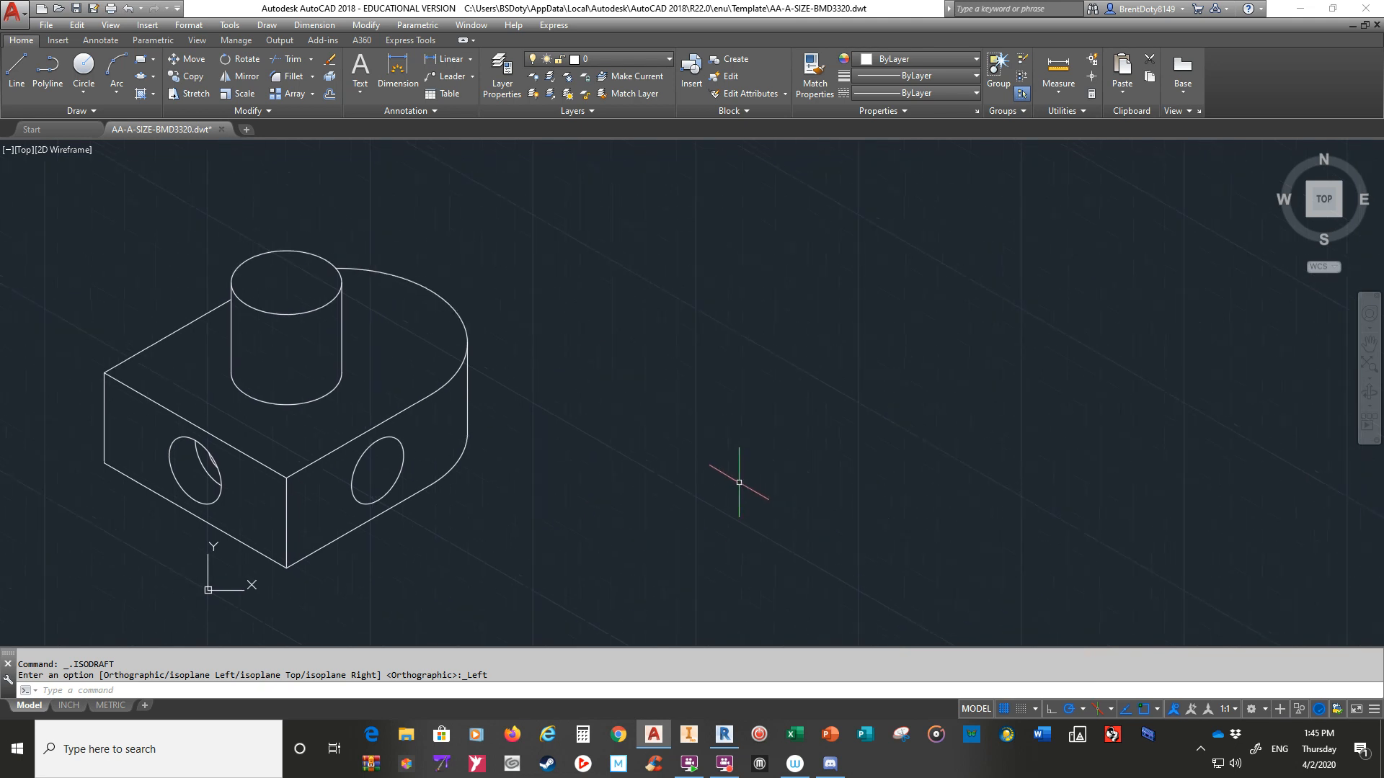
text(limits)
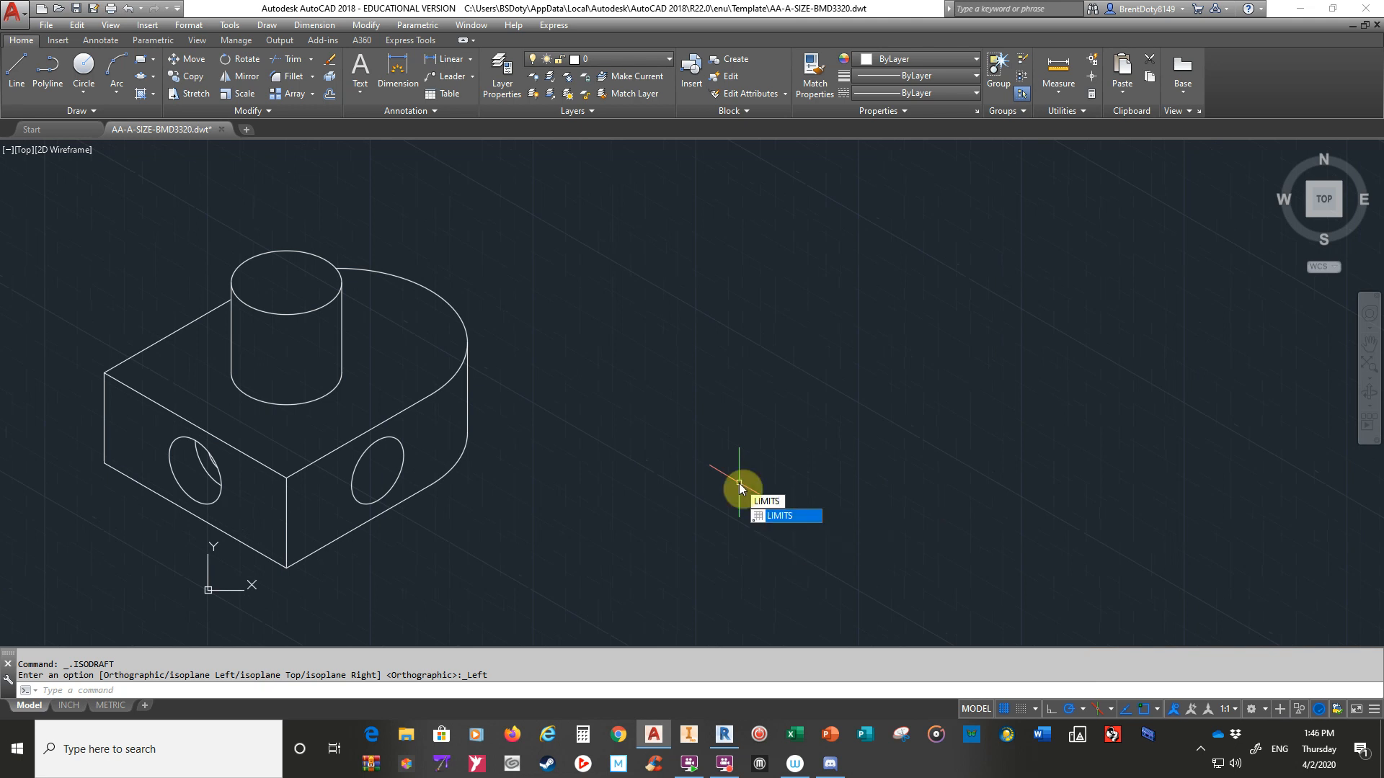
key(Return)
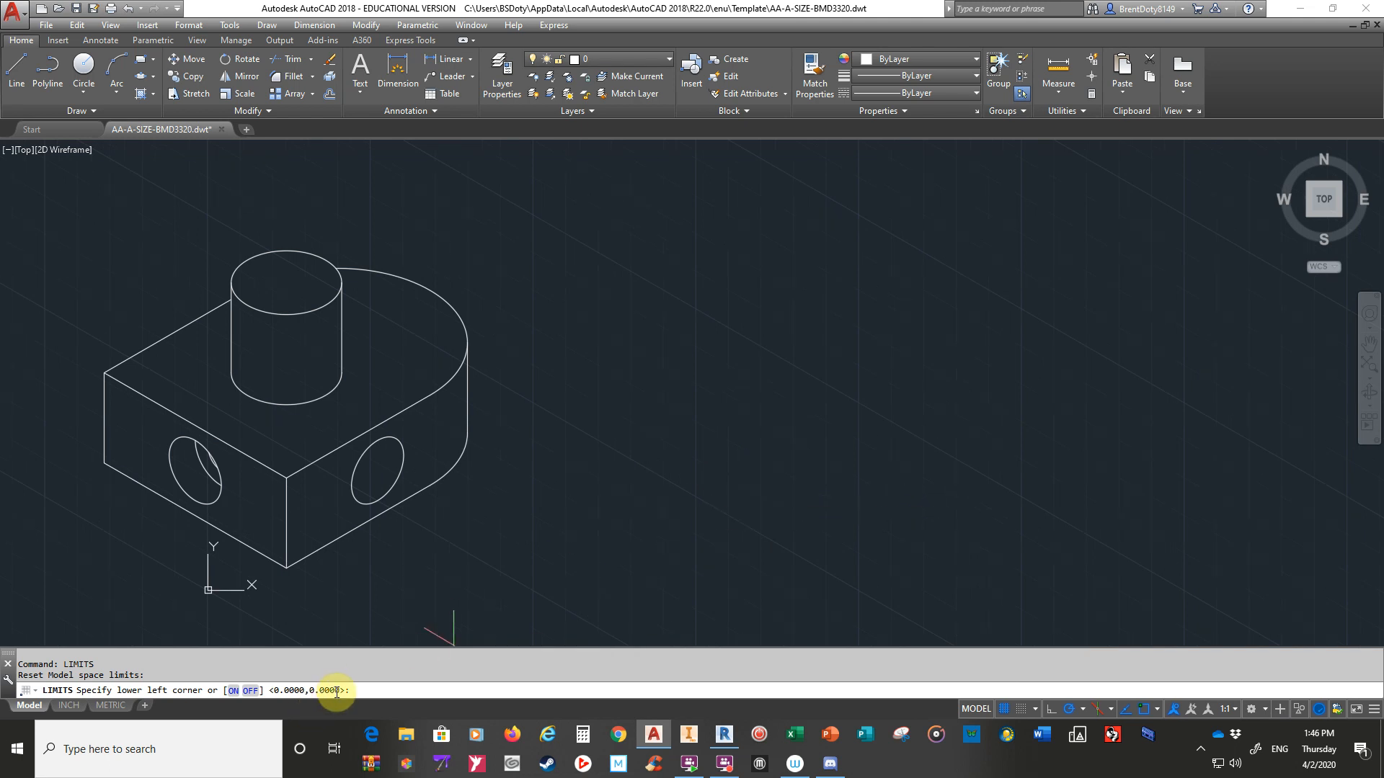
key(Return)
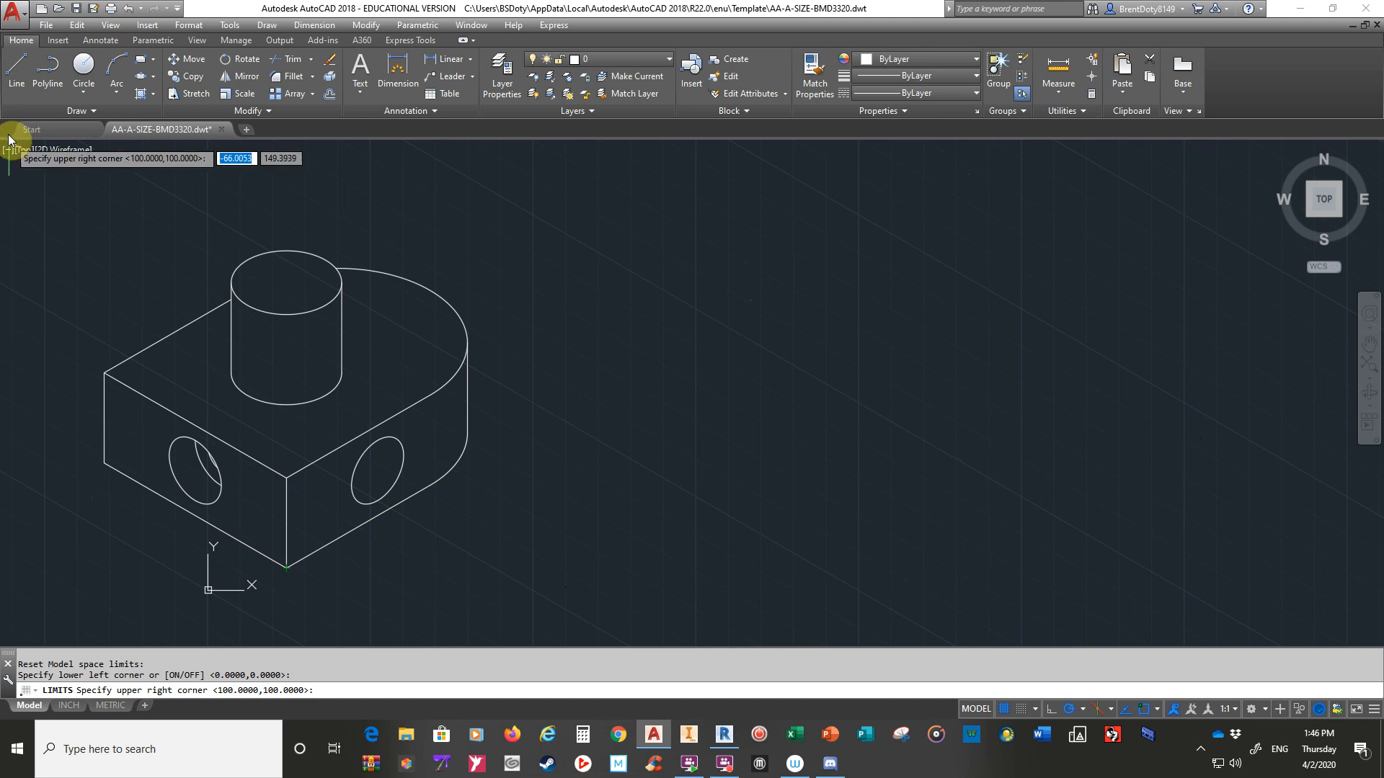
- Draw the block's right face beside the existing part: lines 30 down, 90 at 30°, 30 up, and back to the start point
click(13, 74)
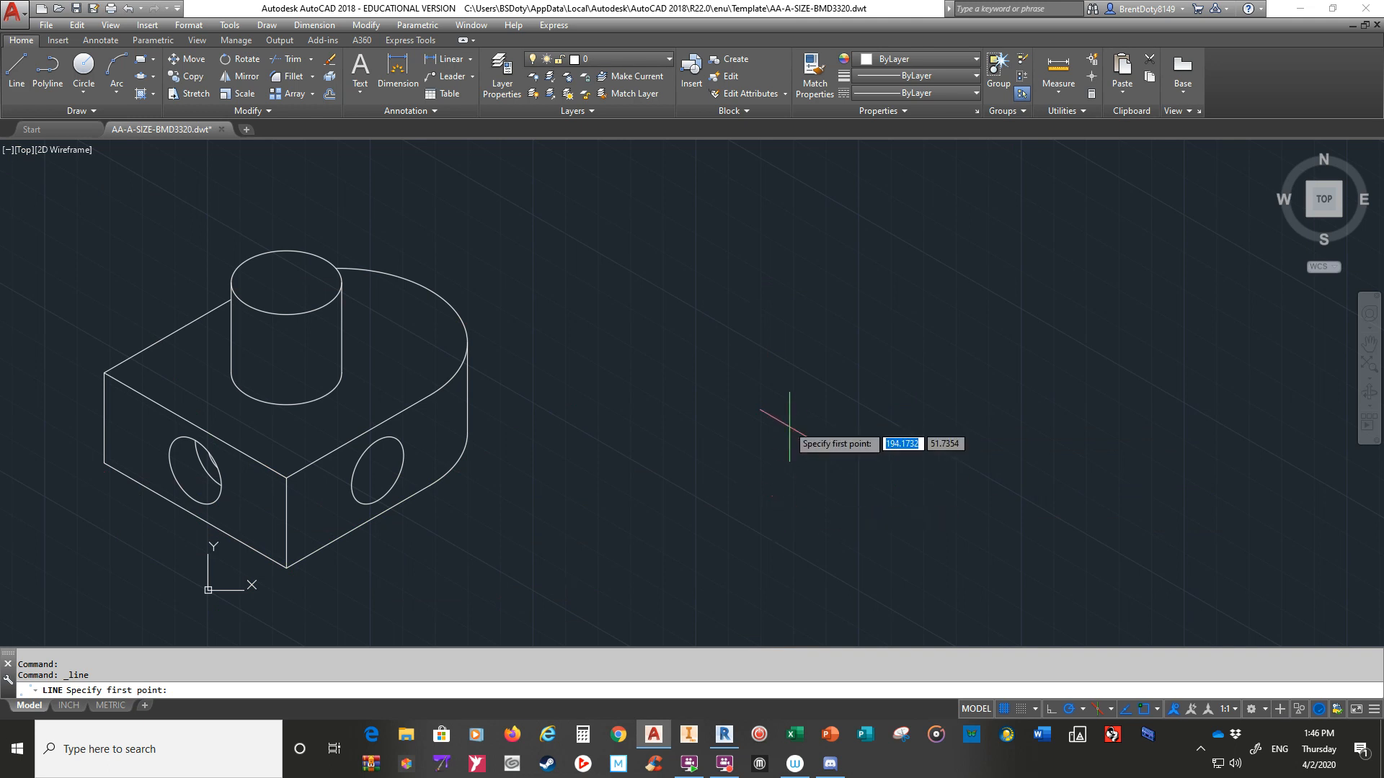
click(773, 386)
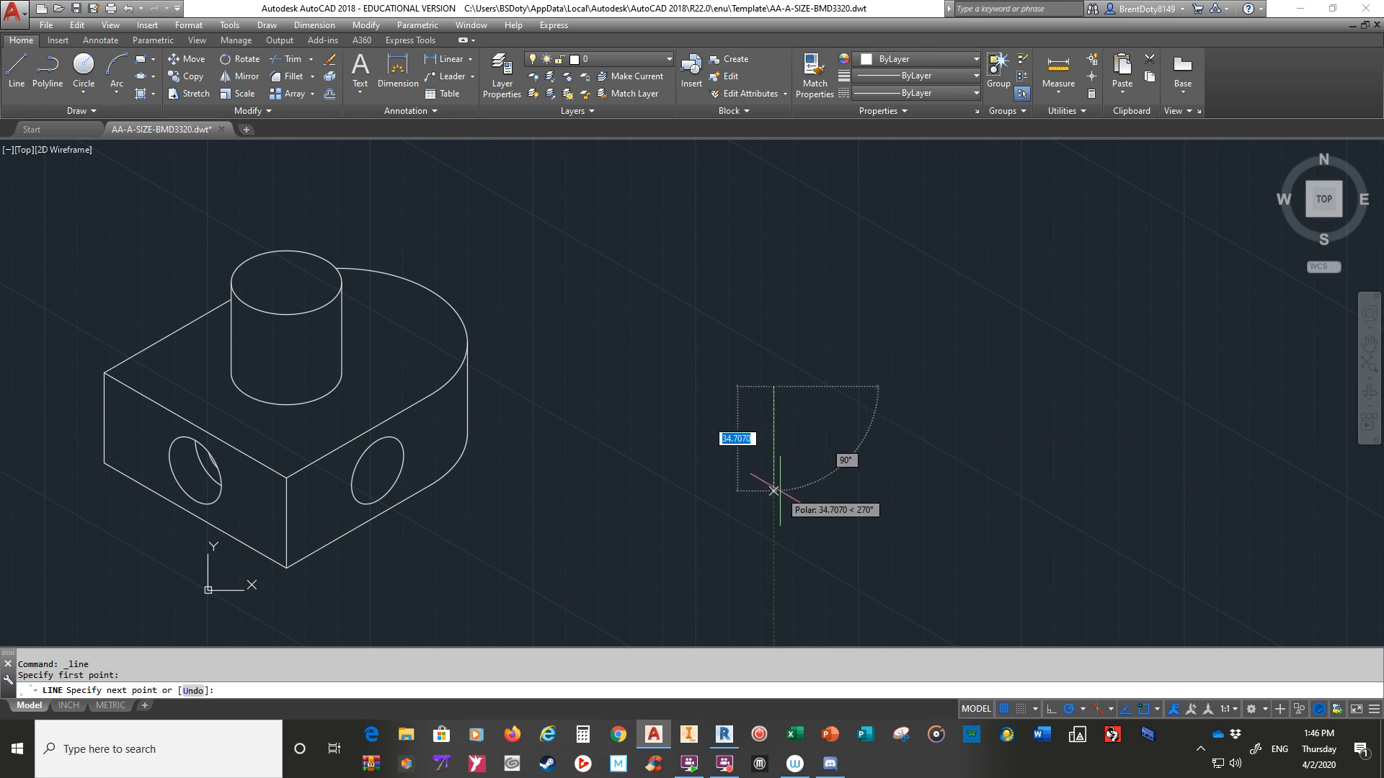
text(30)
key(Return)
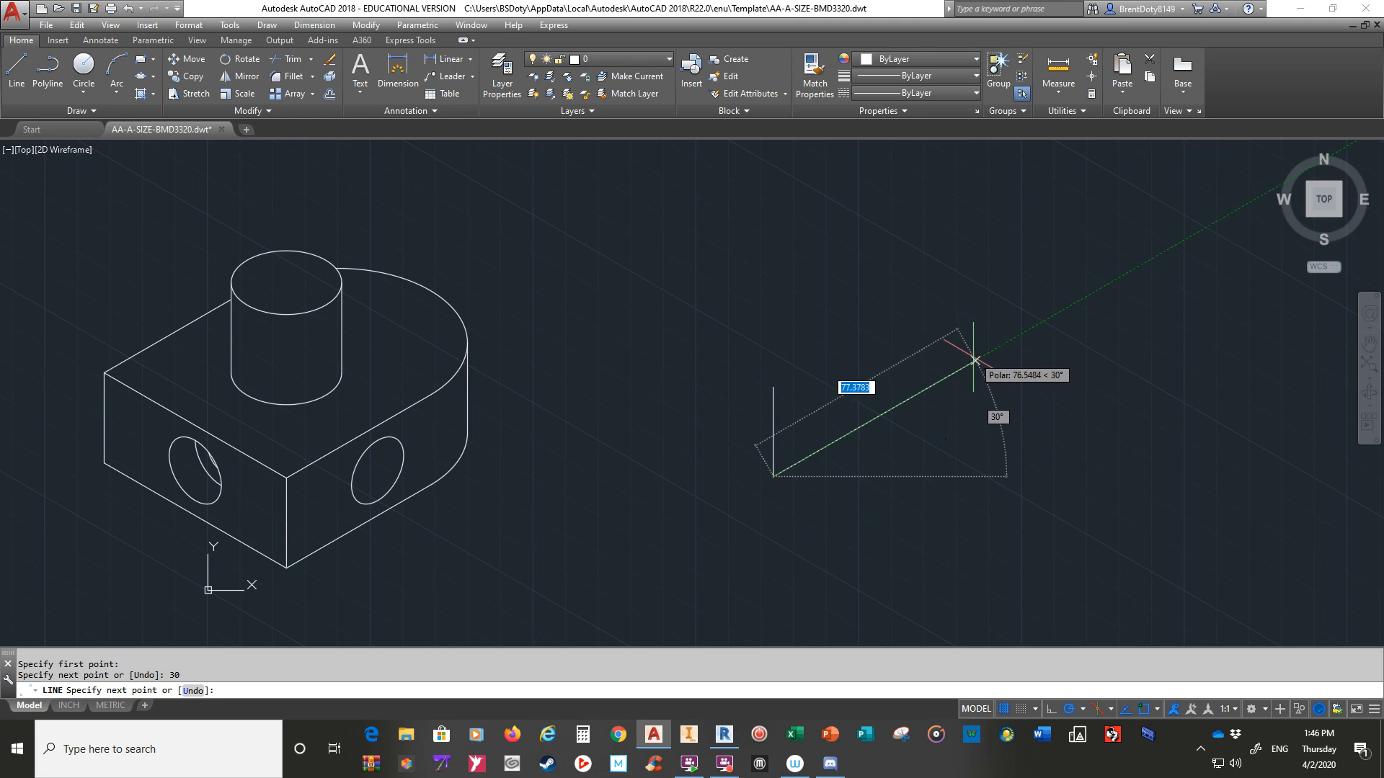
click(1082, 707)
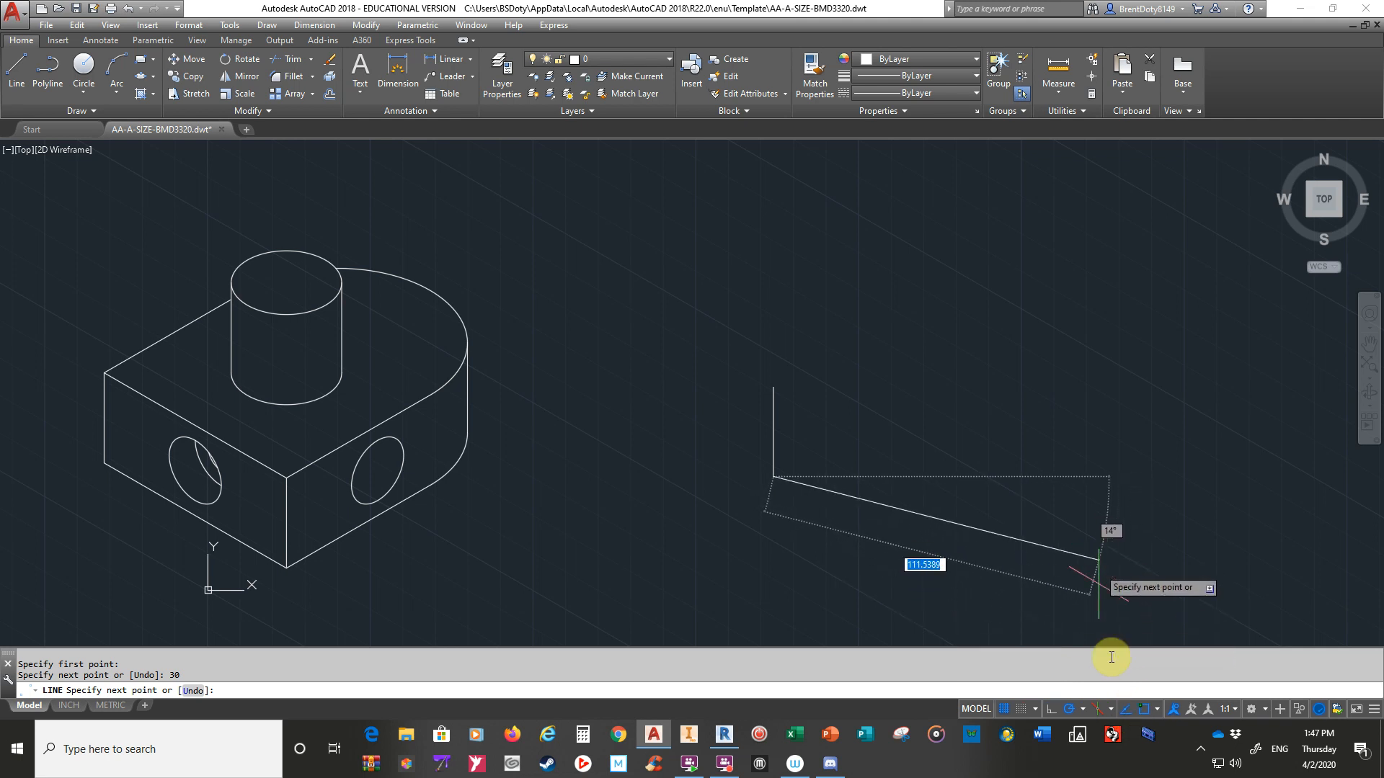
click(1153, 707)
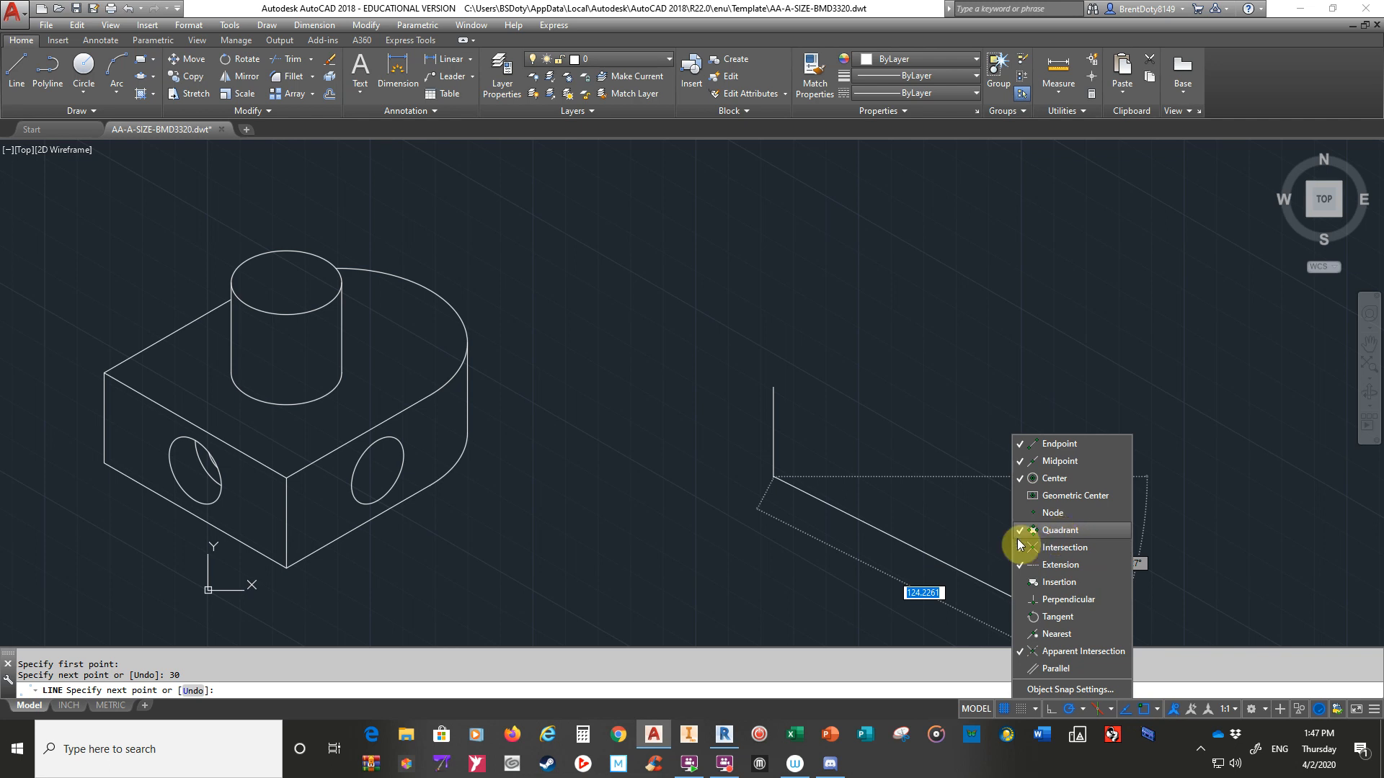
click(910, 404)
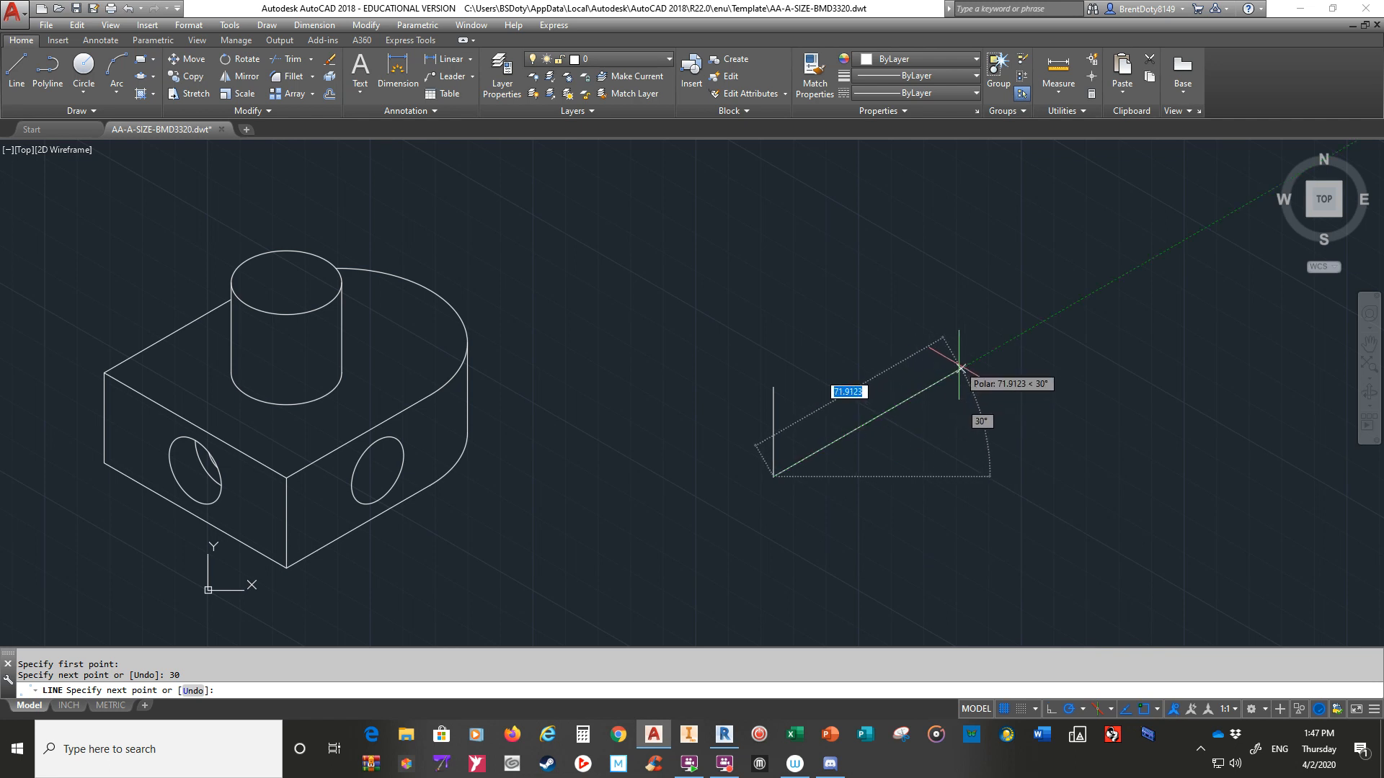
text(90)
key(Return)
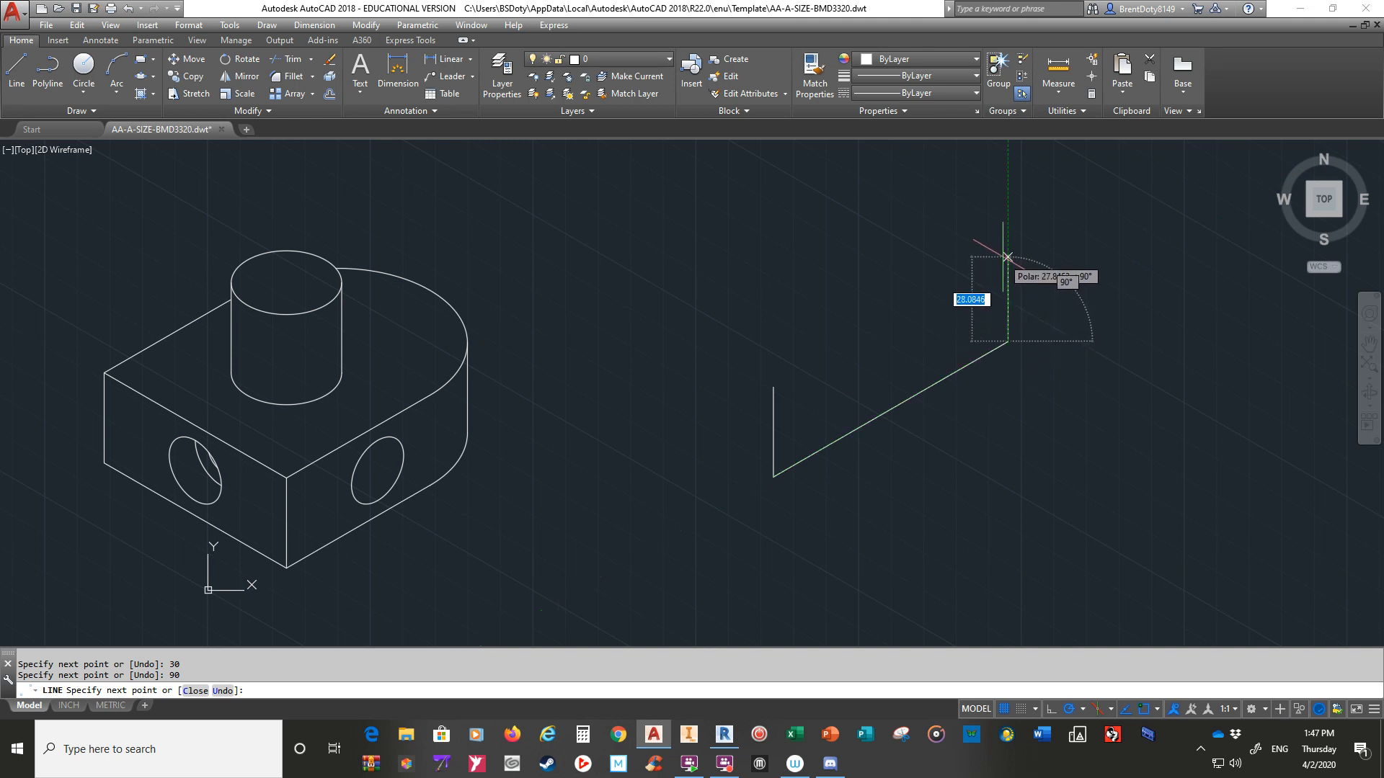
text(30)
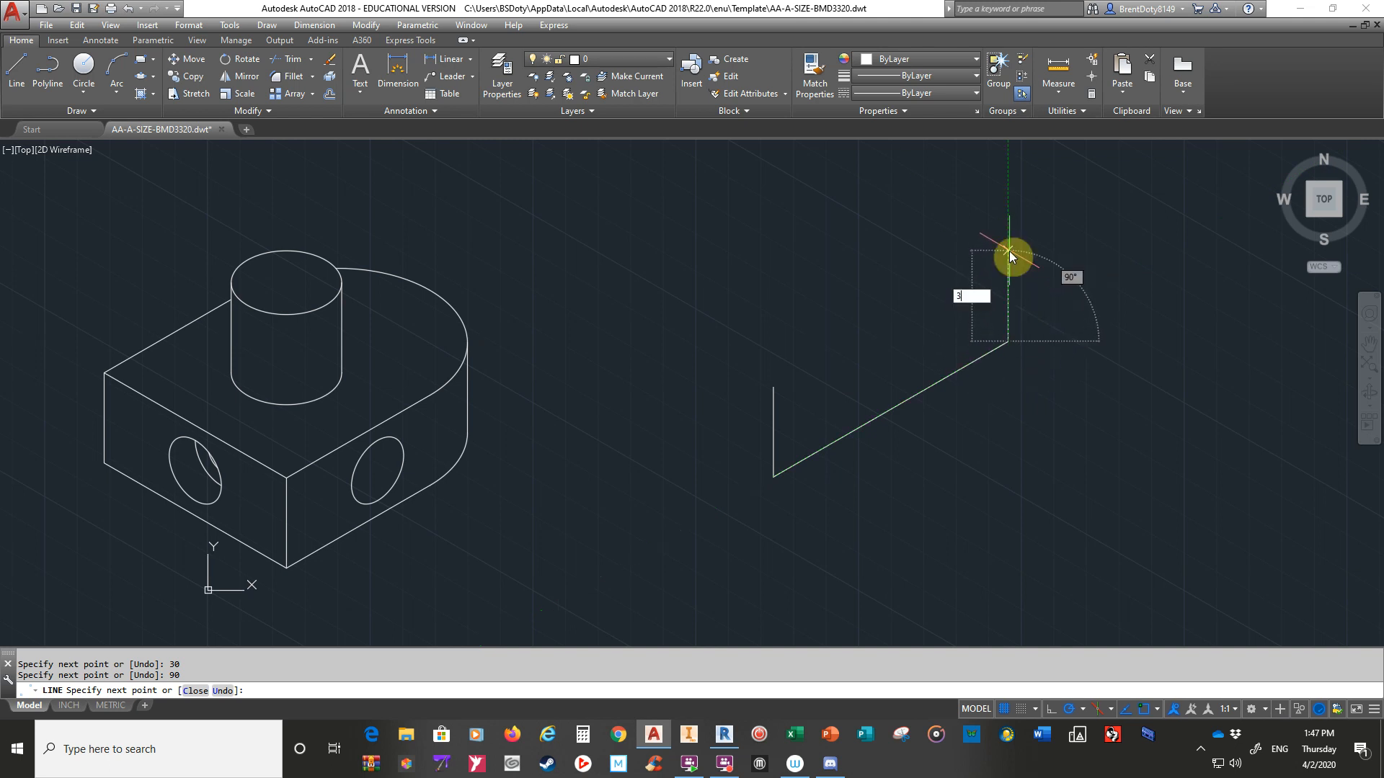
key(Return)
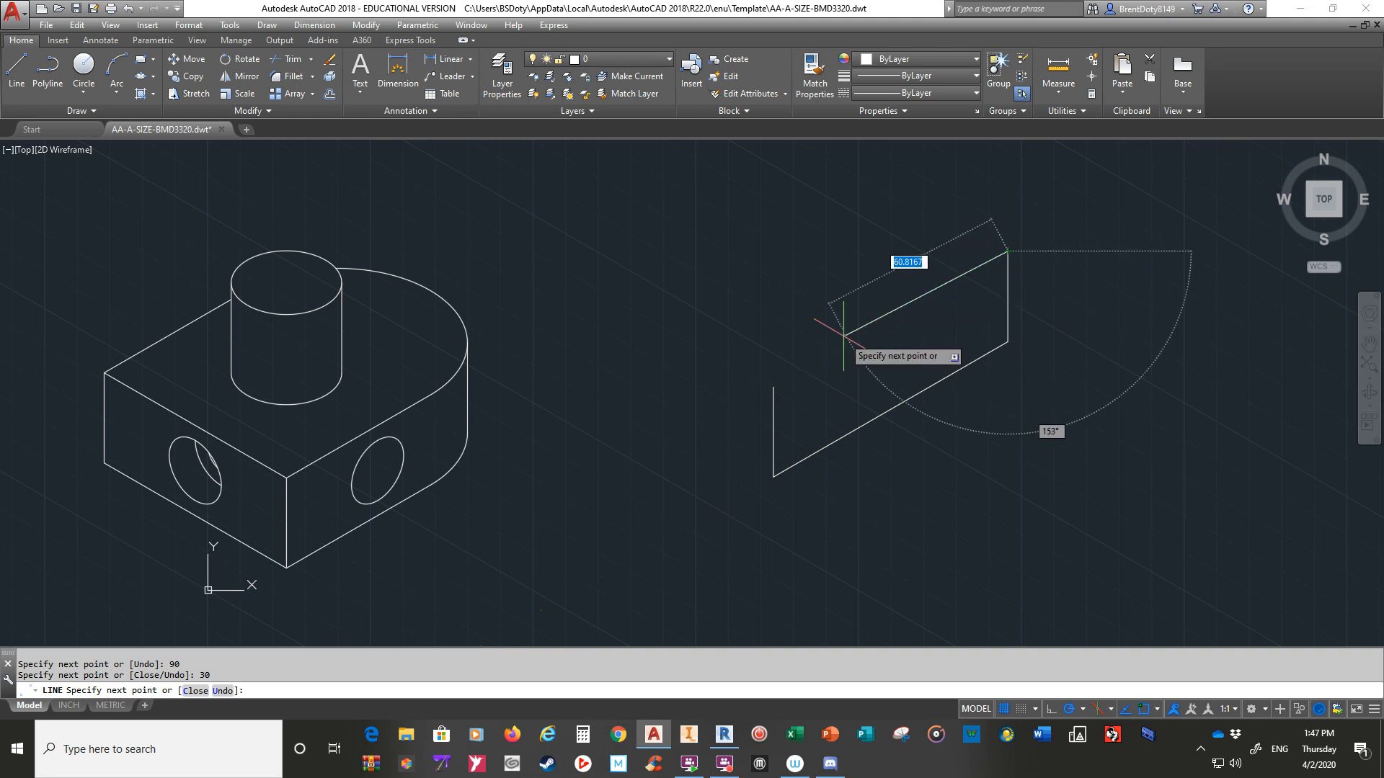
click(773, 388)
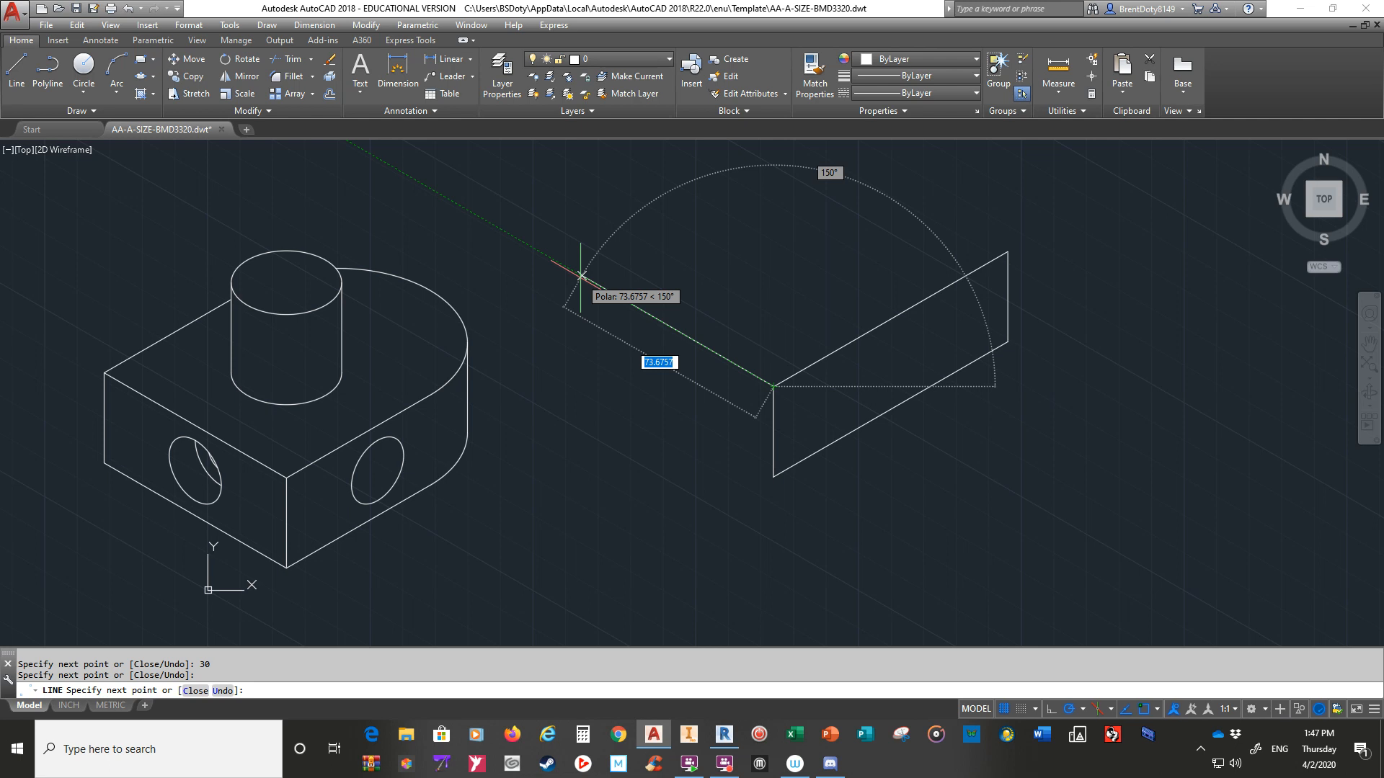
- Continue the lines into the block's left face: 70 at 150°, 30 down, and back to the front bottom corner
click(581, 277)
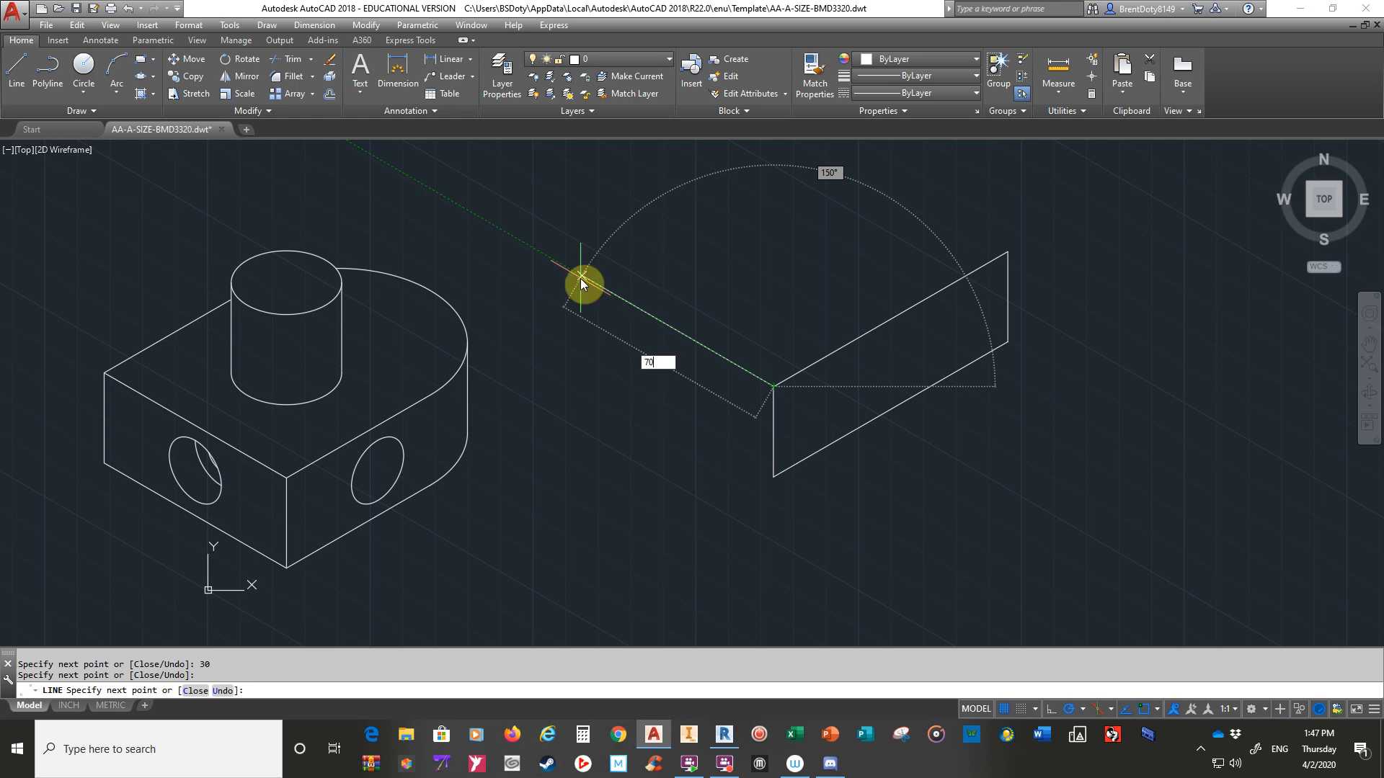
key(Return)
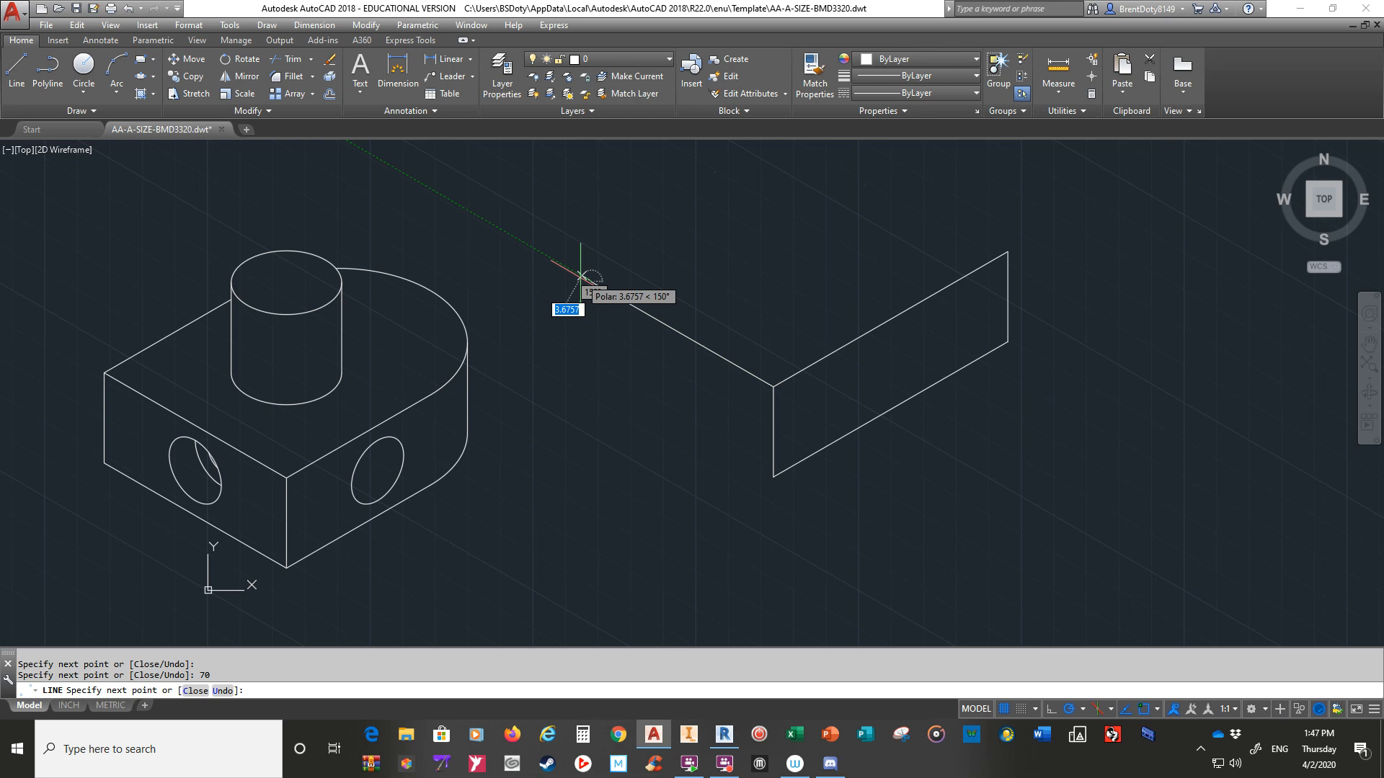
text(30)
click(591, 373)
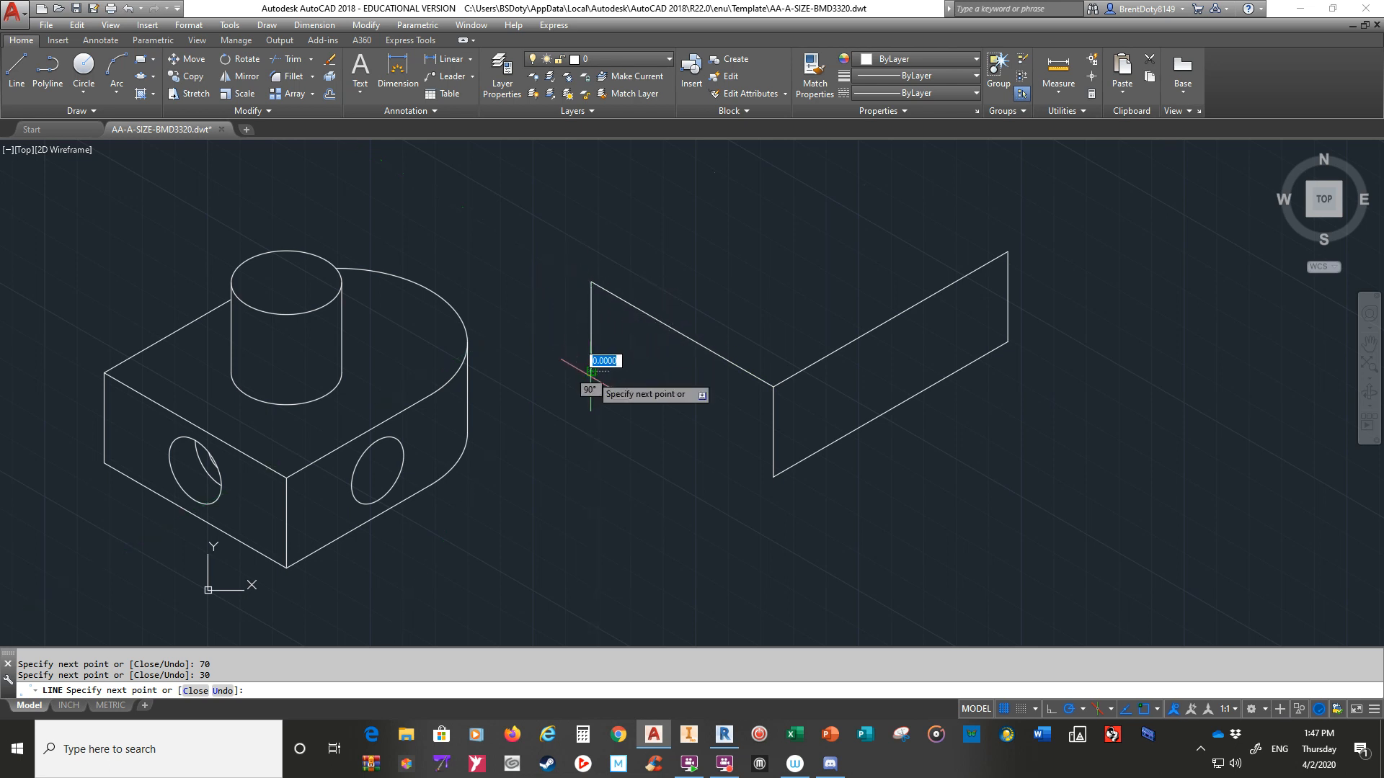
click(773, 475)
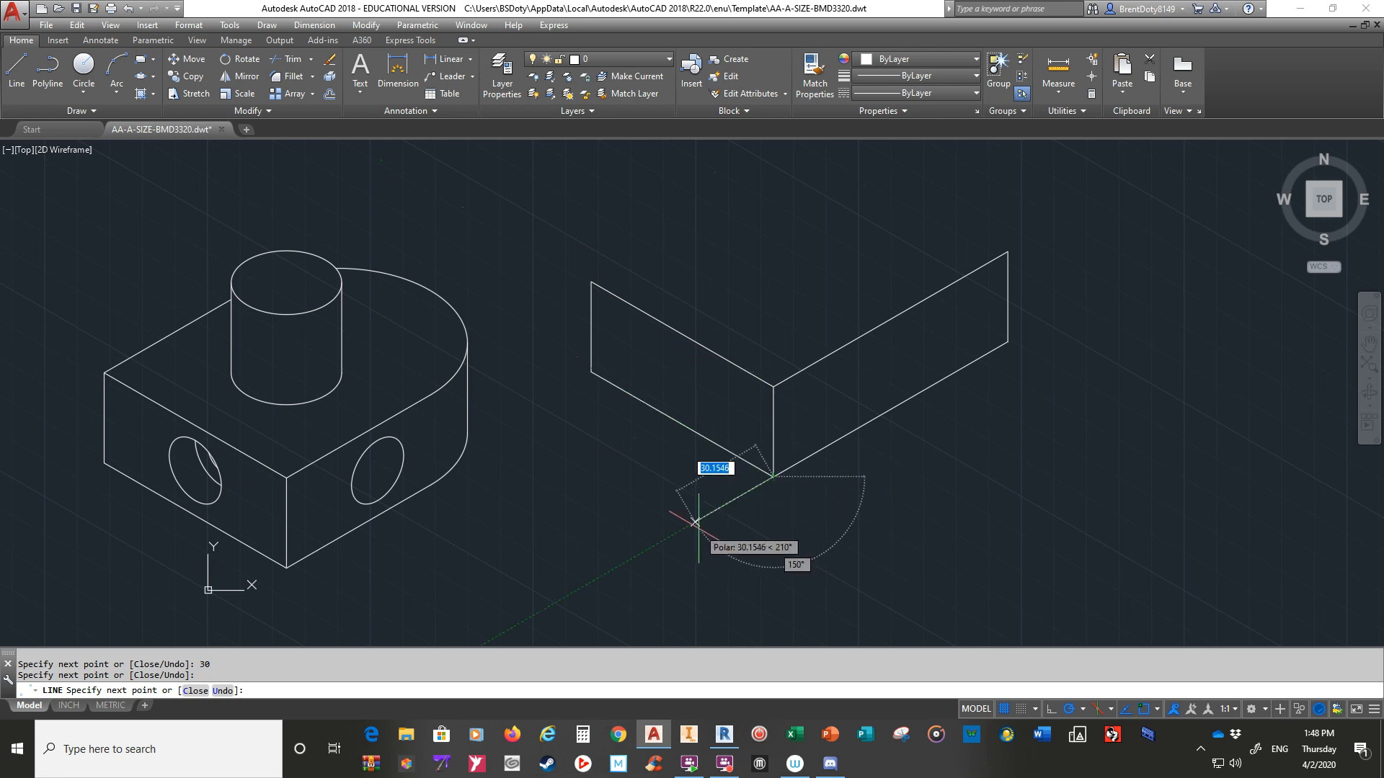
key(Return)
middle_drag(791, 348, 704, 437)
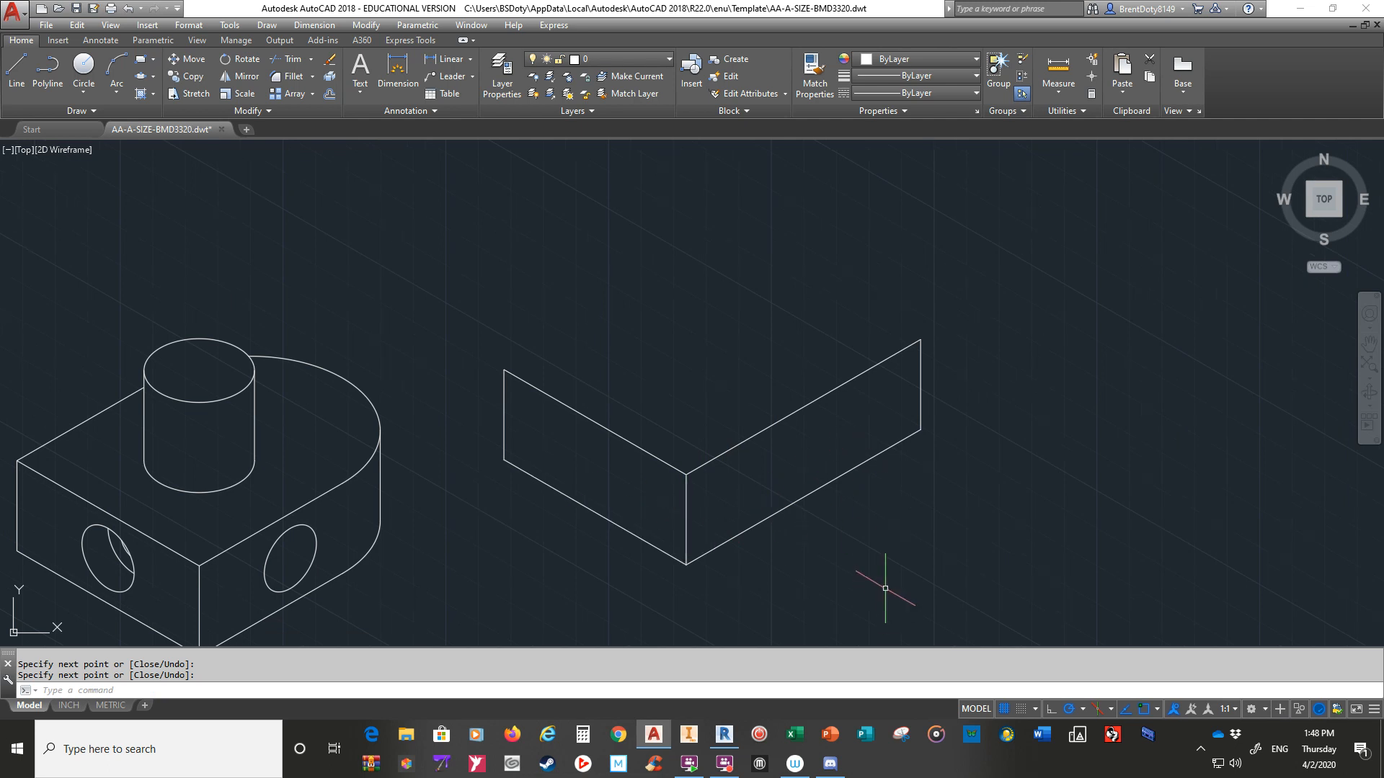
- Copy the left face's top edge from the front corner to the right face's far top corner
key(Return)
click(553, 399)
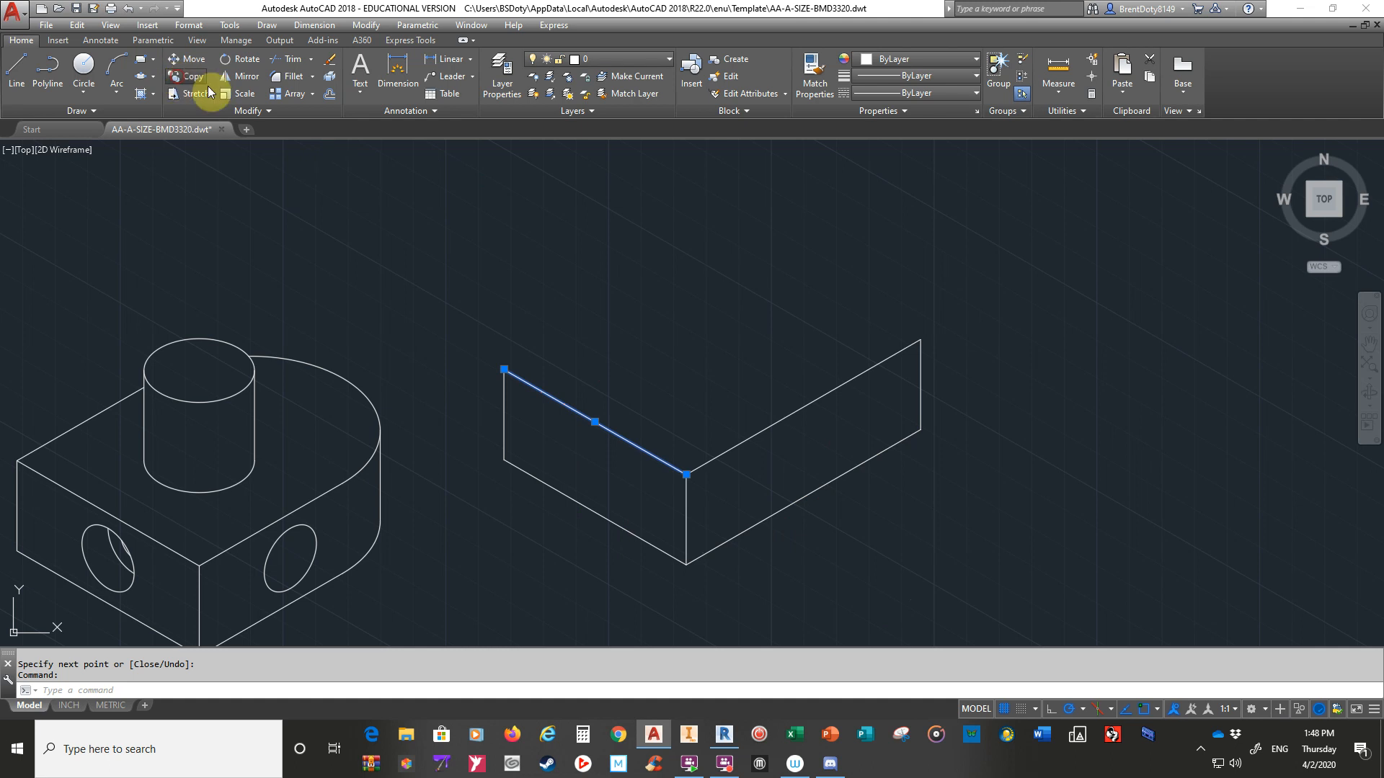
click(188, 76)
click(682, 475)
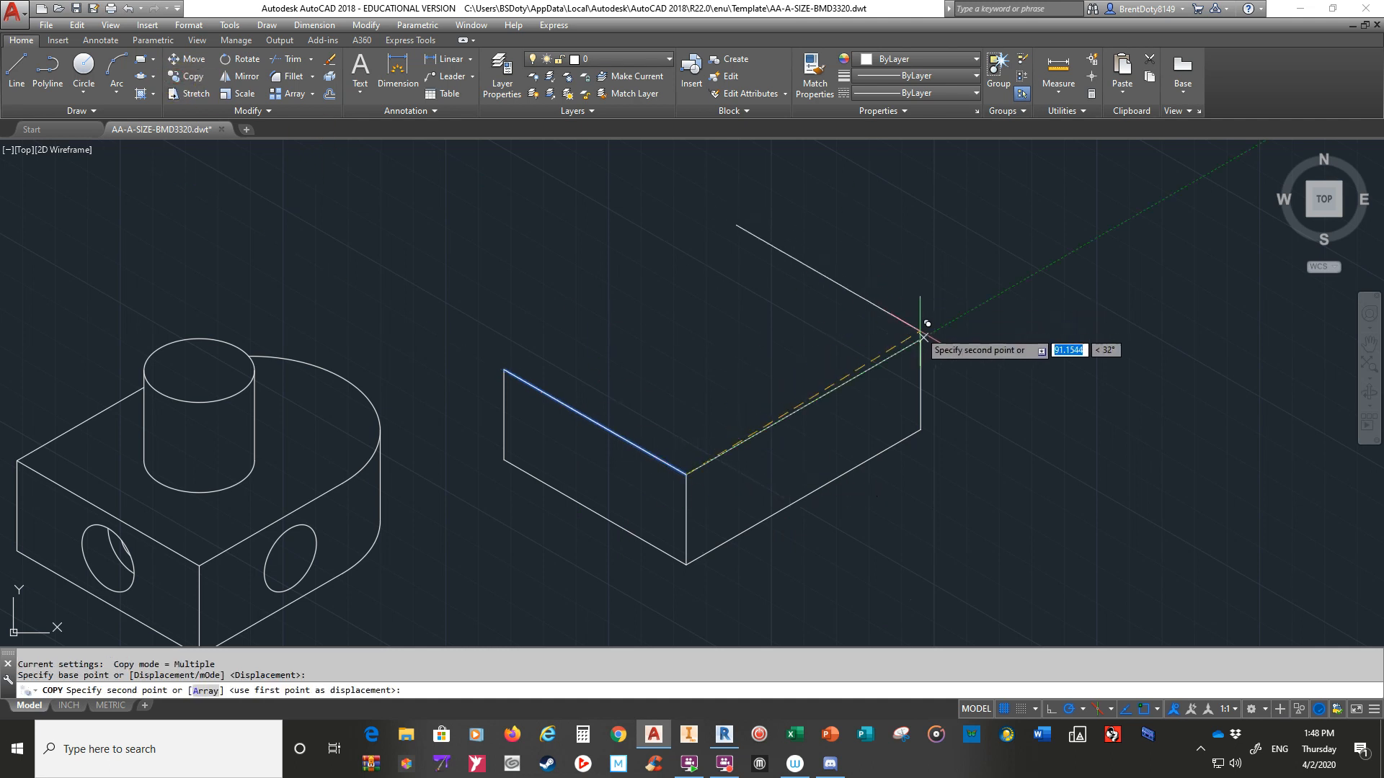
right_click(761, 348)
click(792, 360)
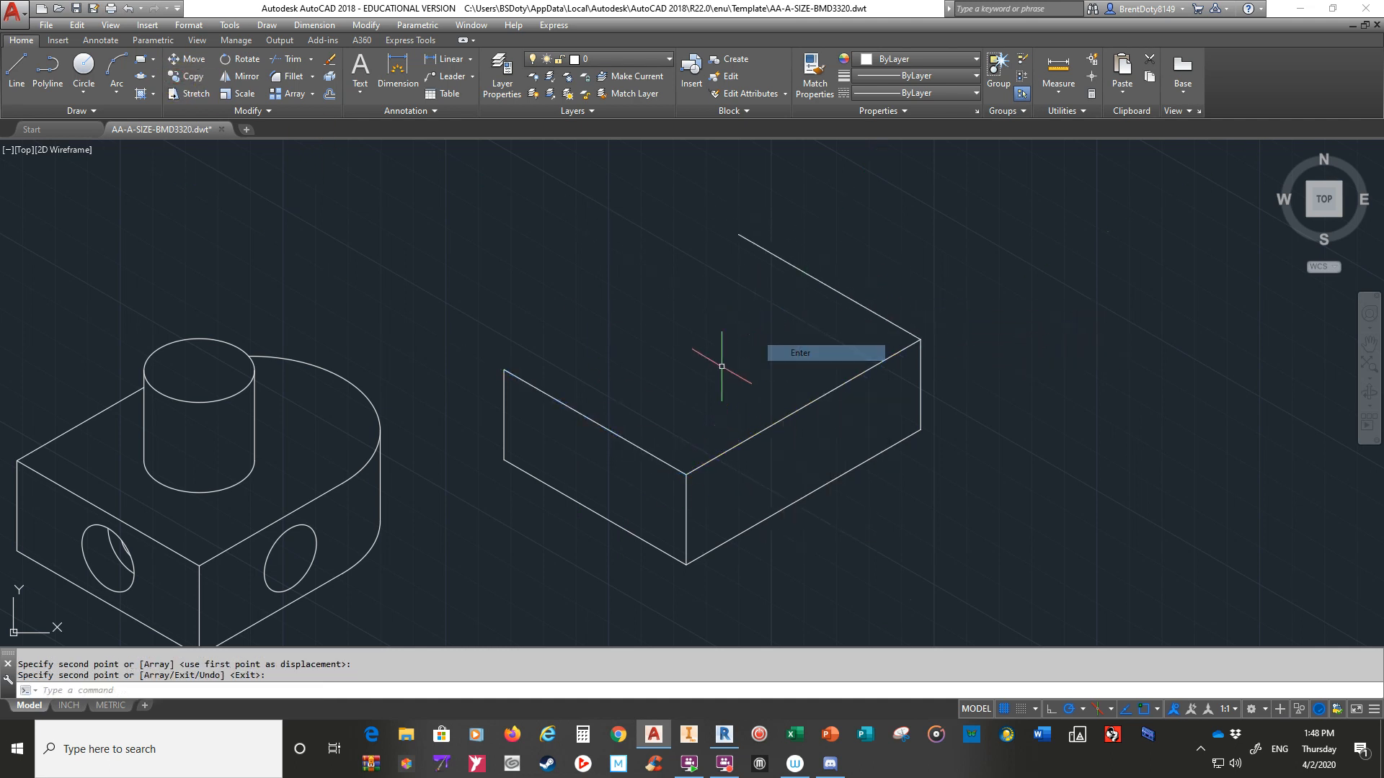
- Copy the right face's top edge from the front corner to the left face's far top corner, closing the block's top
right_click(725, 372)
click(765, 380)
click(775, 424)
key(Return)
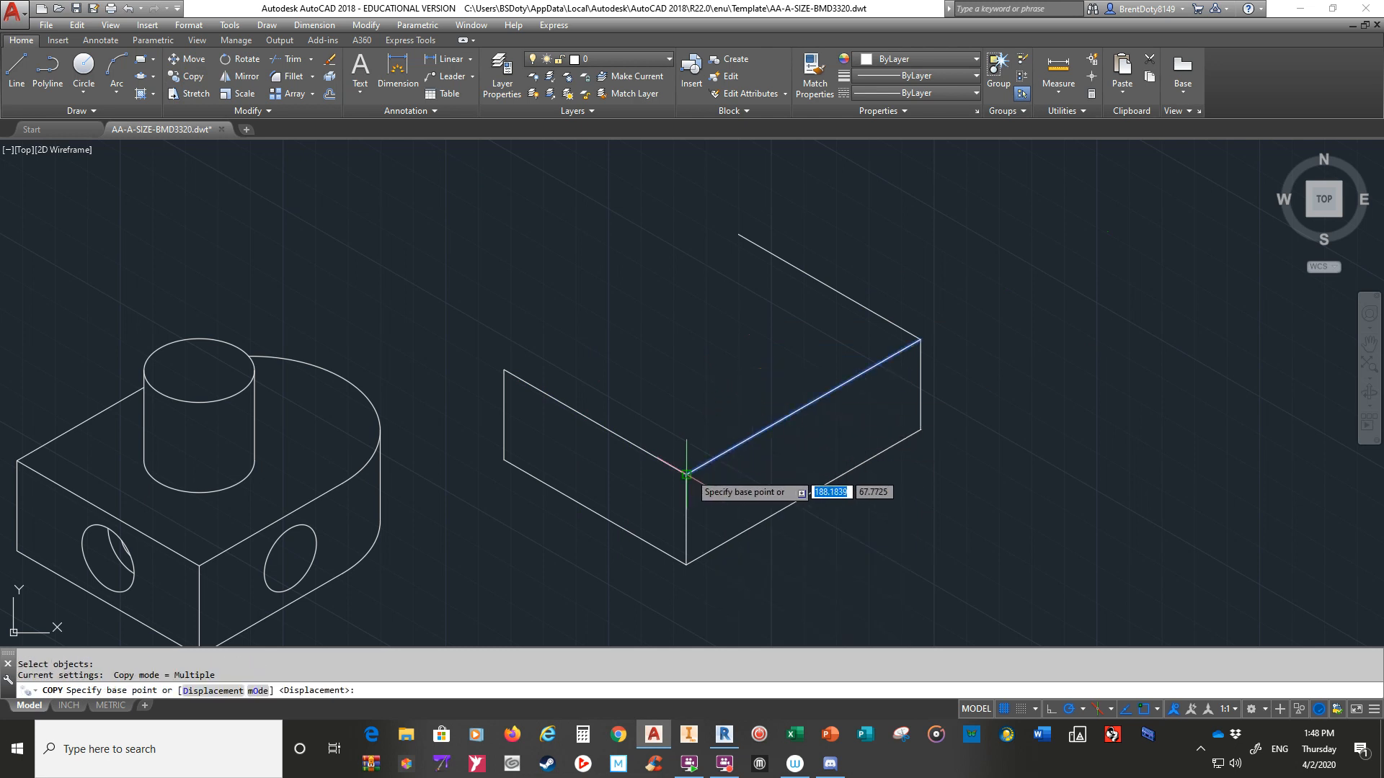
click(686, 474)
click(508, 367)
right_click(575, 358)
click(600, 371)
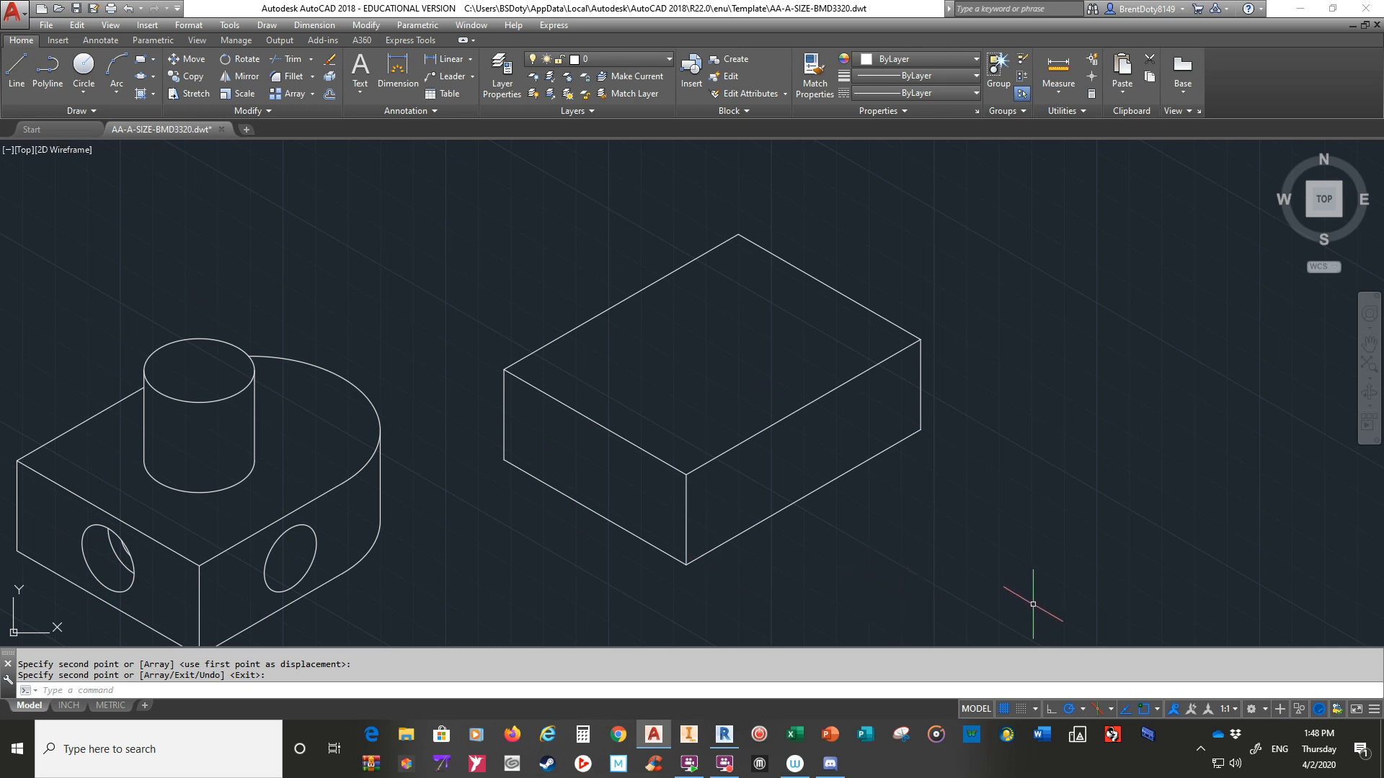
- Switch to the top isoplane and copy the left face's top edge 55 at 30° from the front corner across the block's top
click(1110, 709)
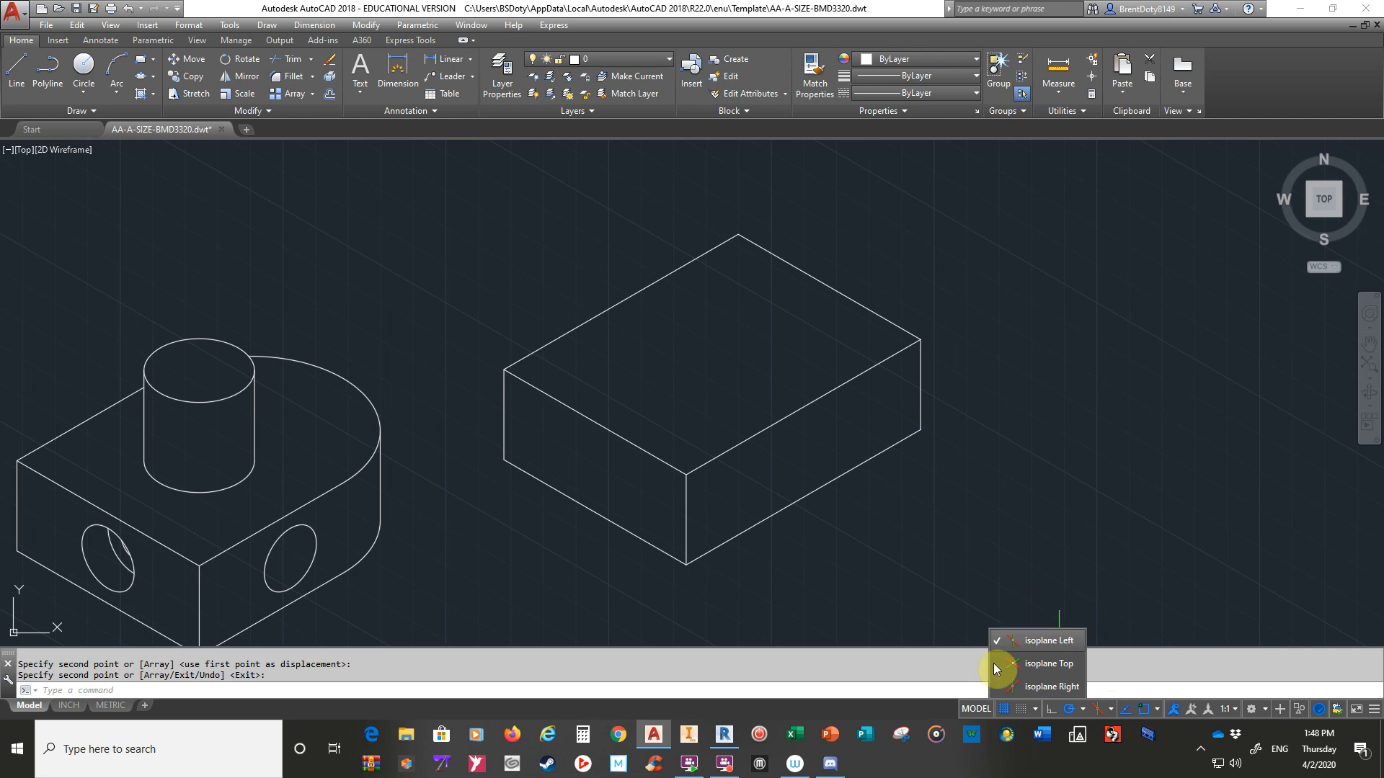
click(1031, 663)
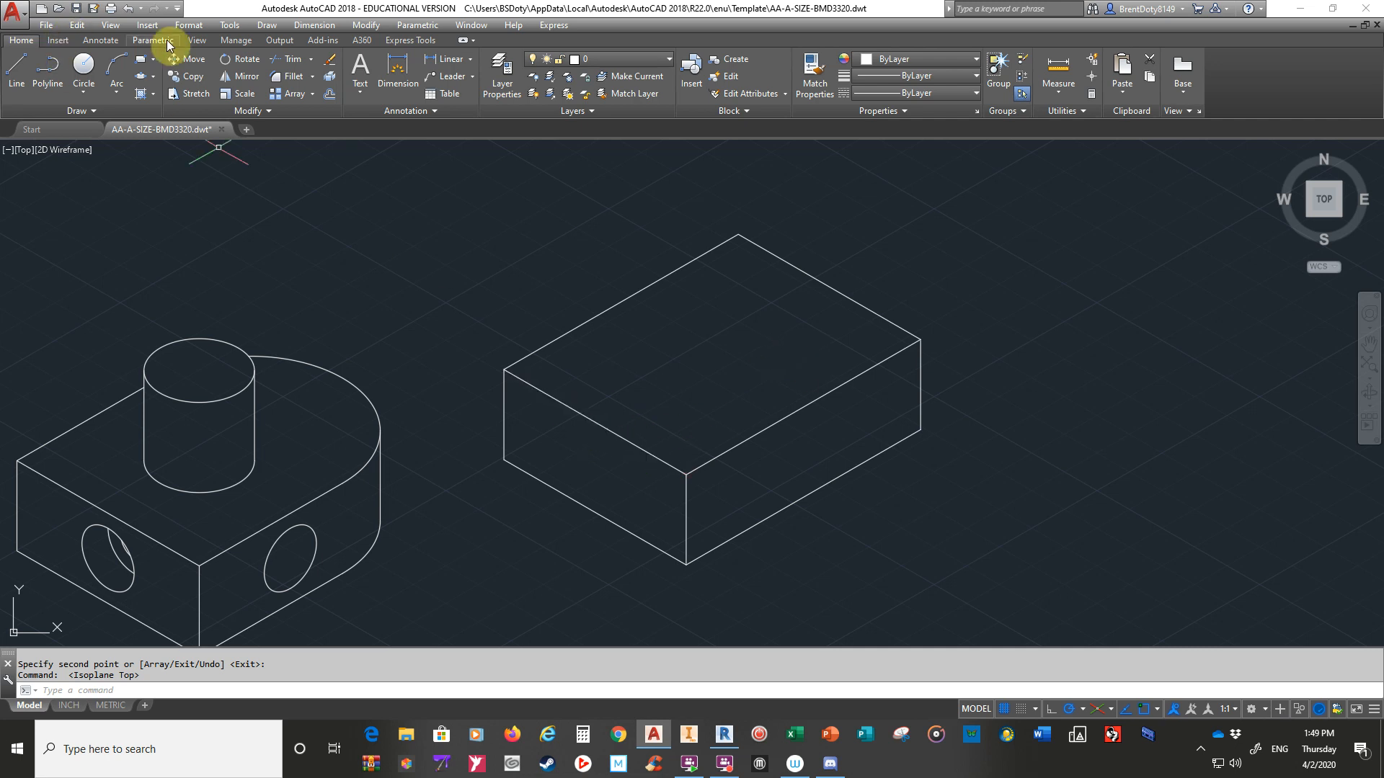
click(189, 77)
click(625, 441)
key(Return)
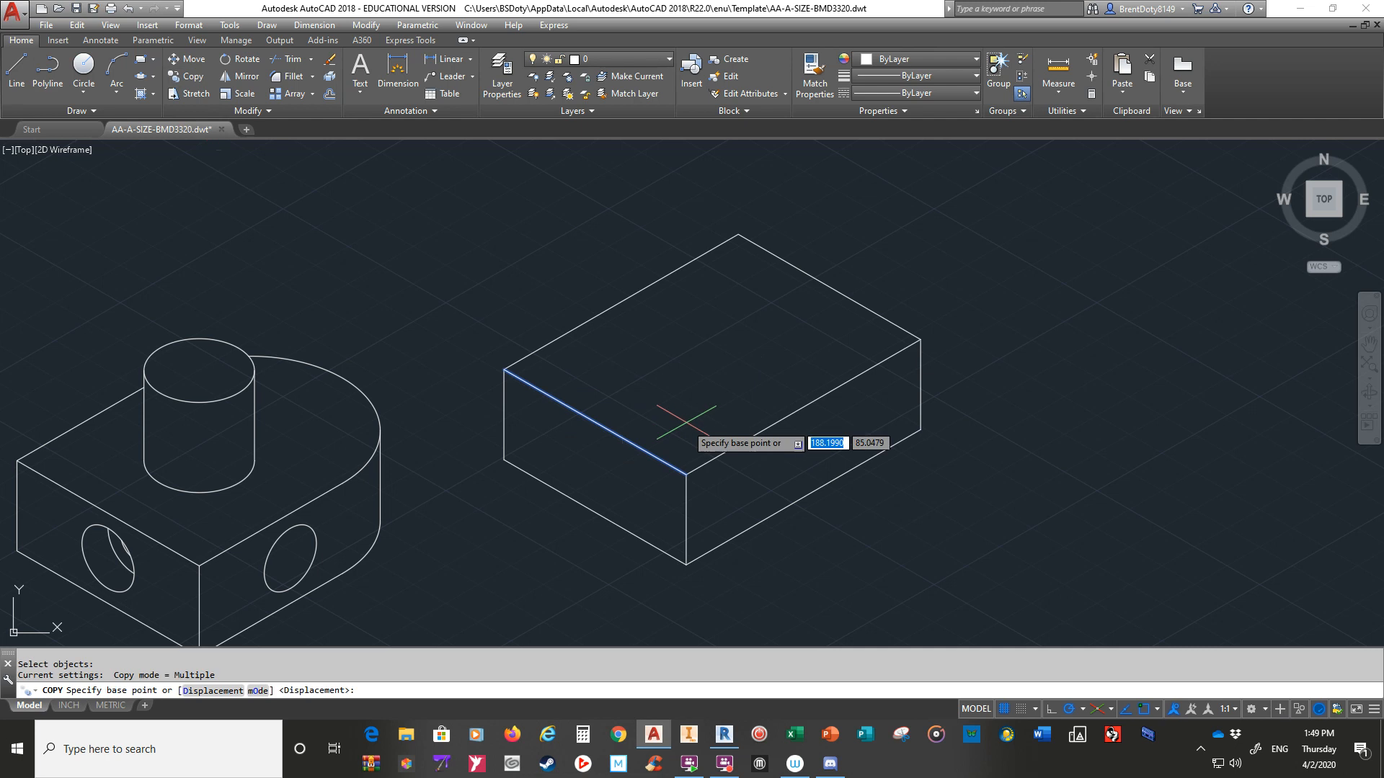
click(686, 473)
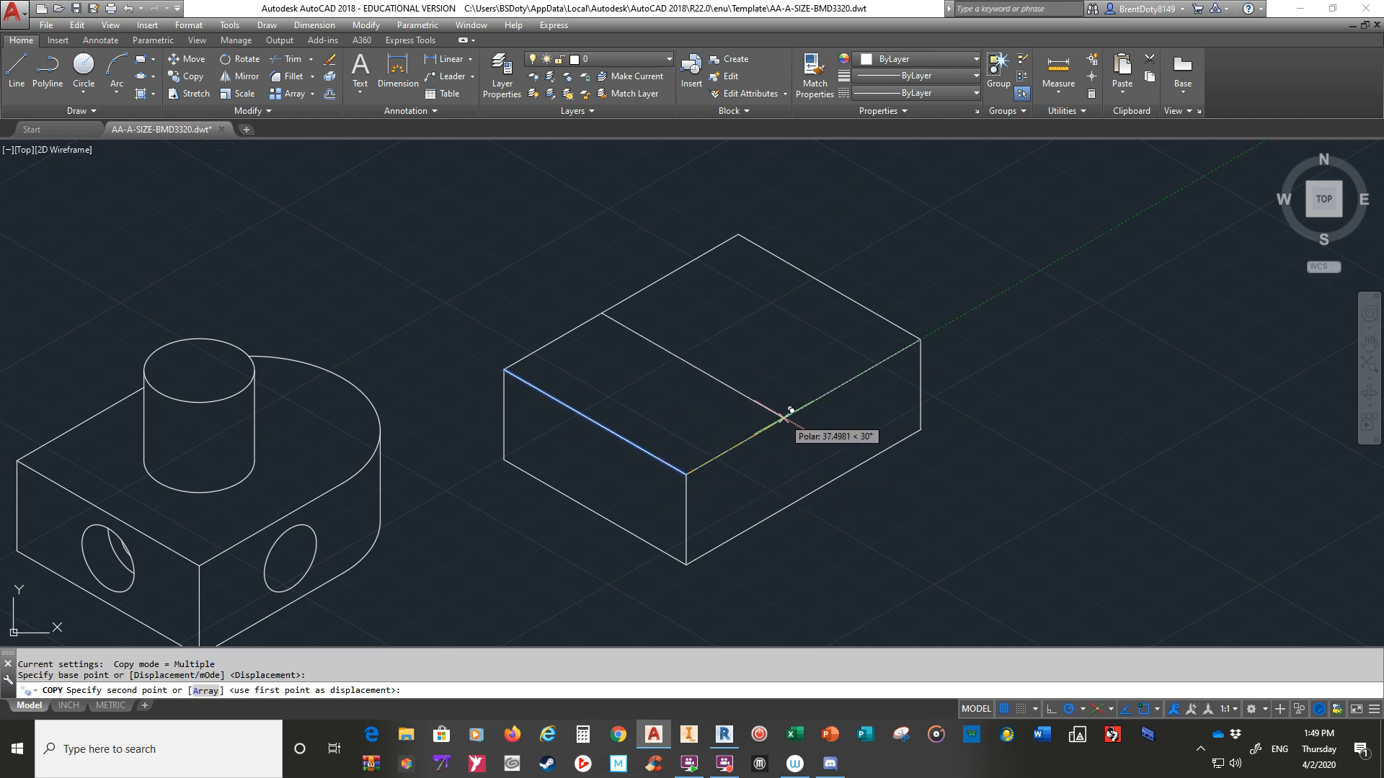
text(55)
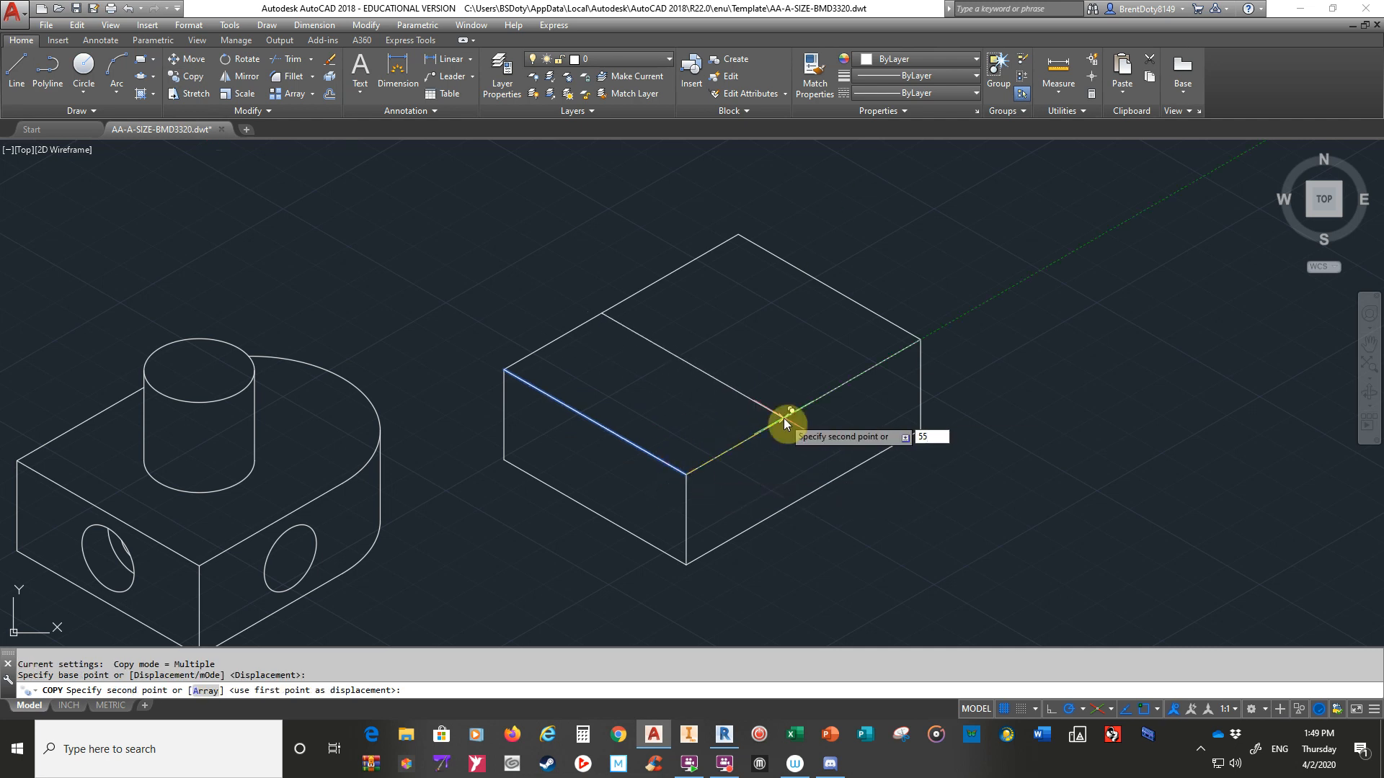
key(Return)
key(Return)
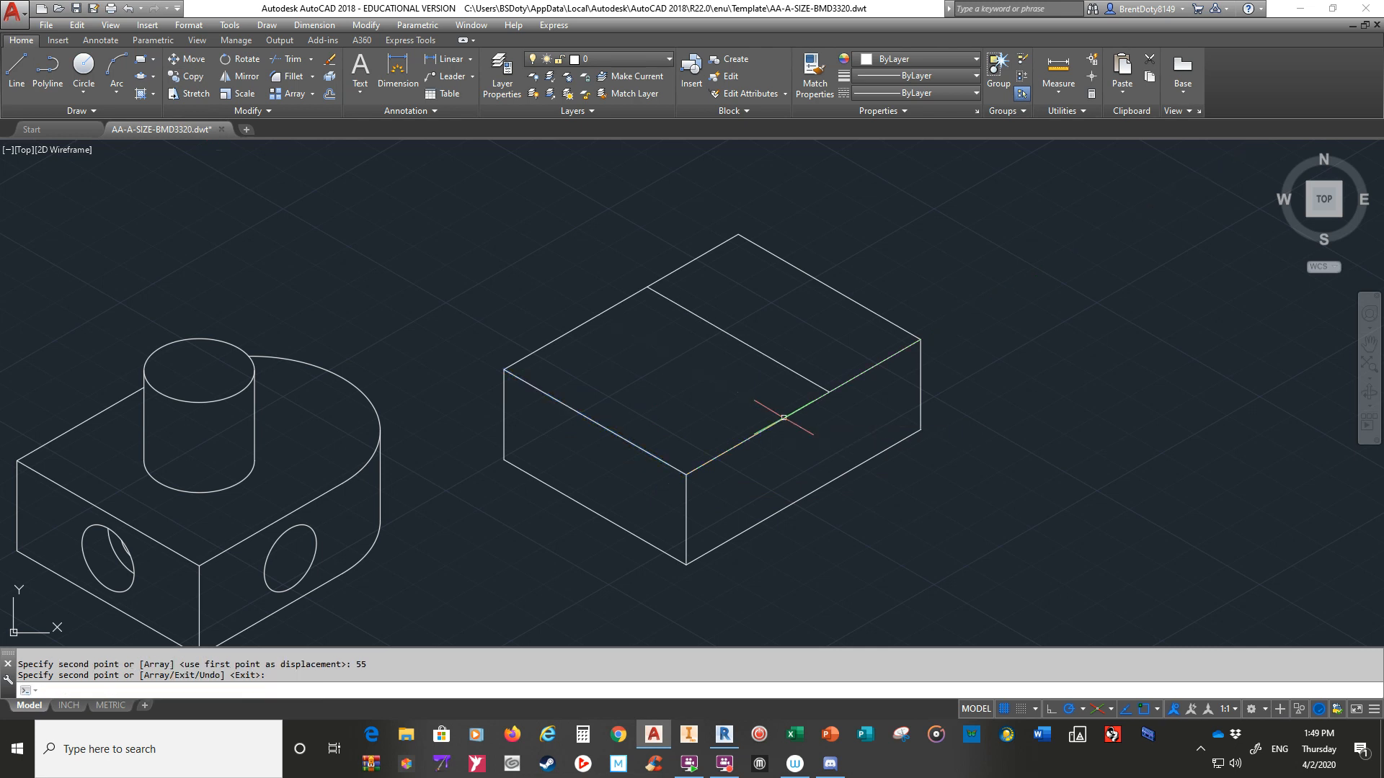
- Draw an isocircle on the block's top, centred on the copied line's midpoint with its radius reaching that line's endpoint
click(138, 75)
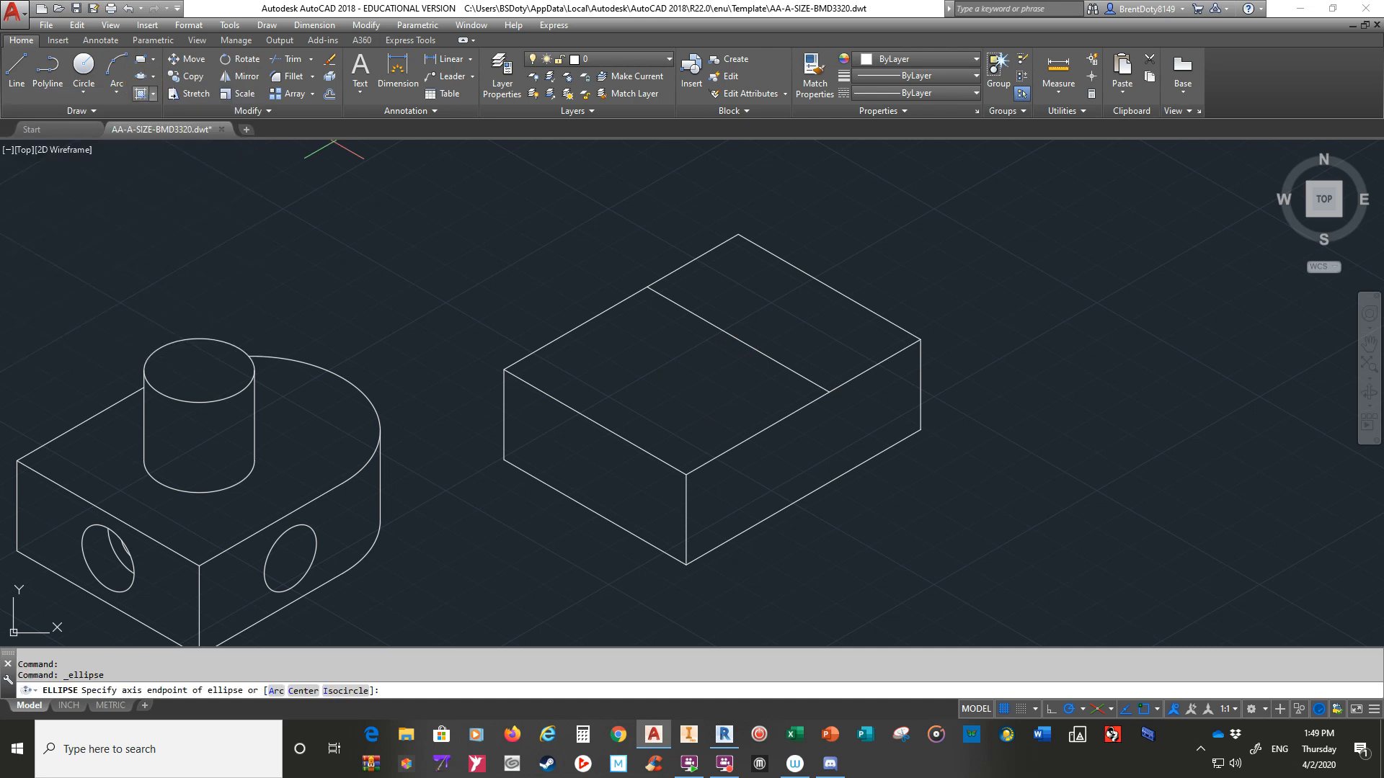
click(339, 692)
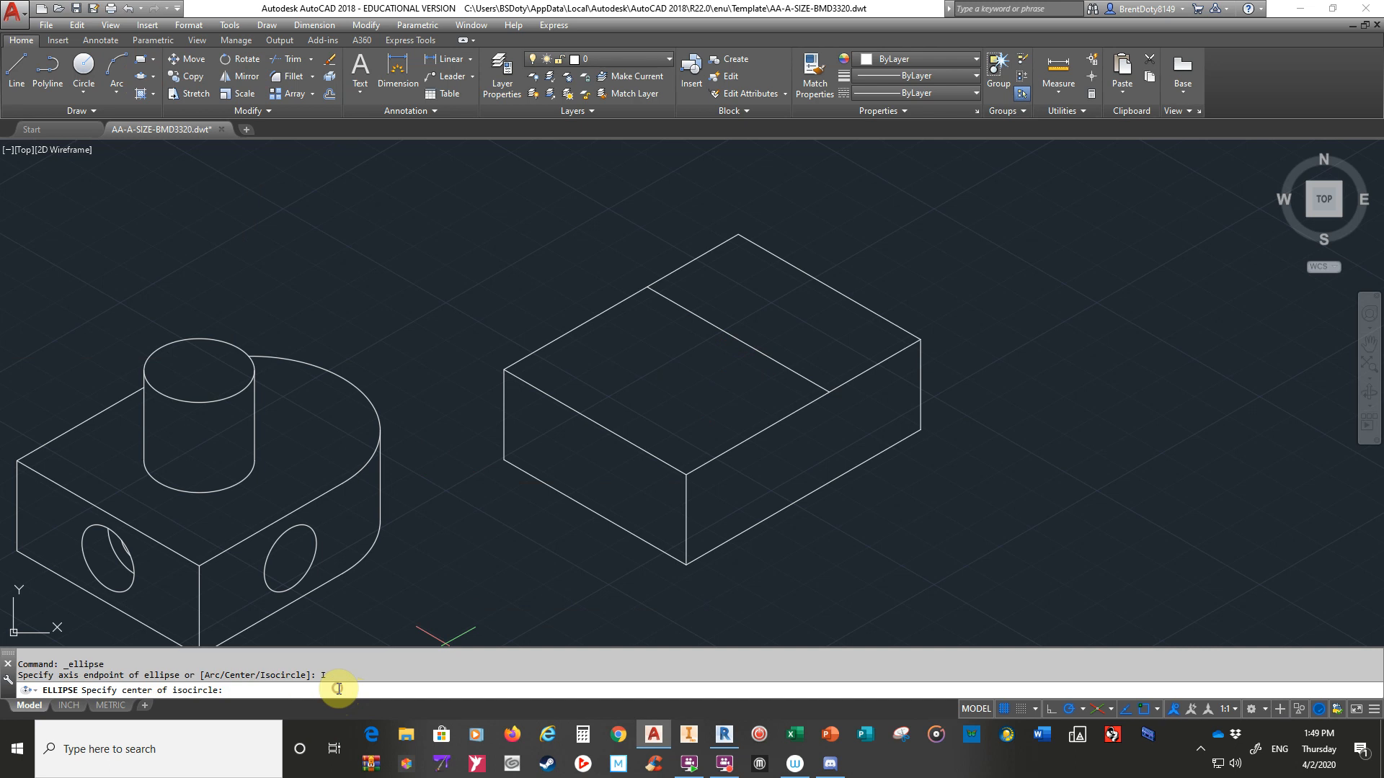
click(738, 339)
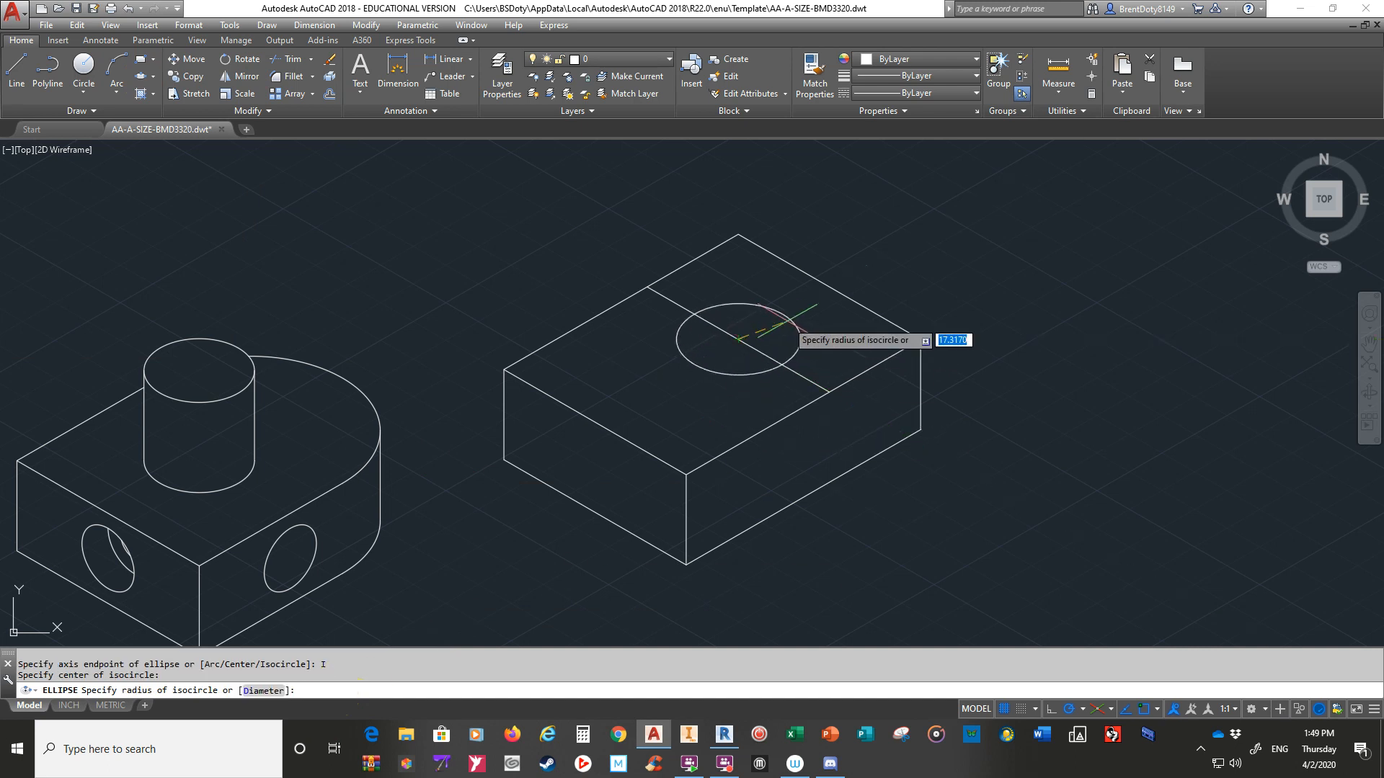
click(830, 391)
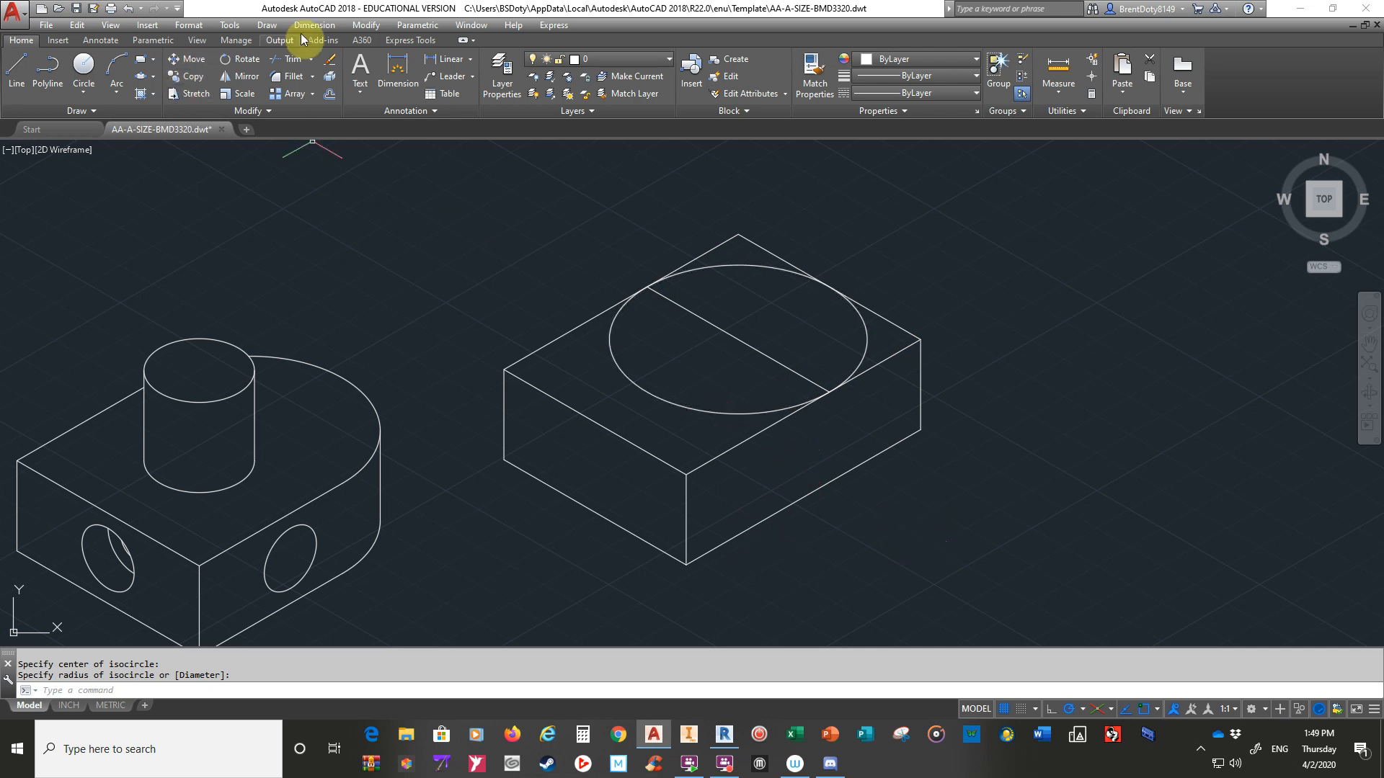
- Trim the two long top edges beyond the isocircle and remove the circle's front half, leaving the rounded far end
click(296, 59)
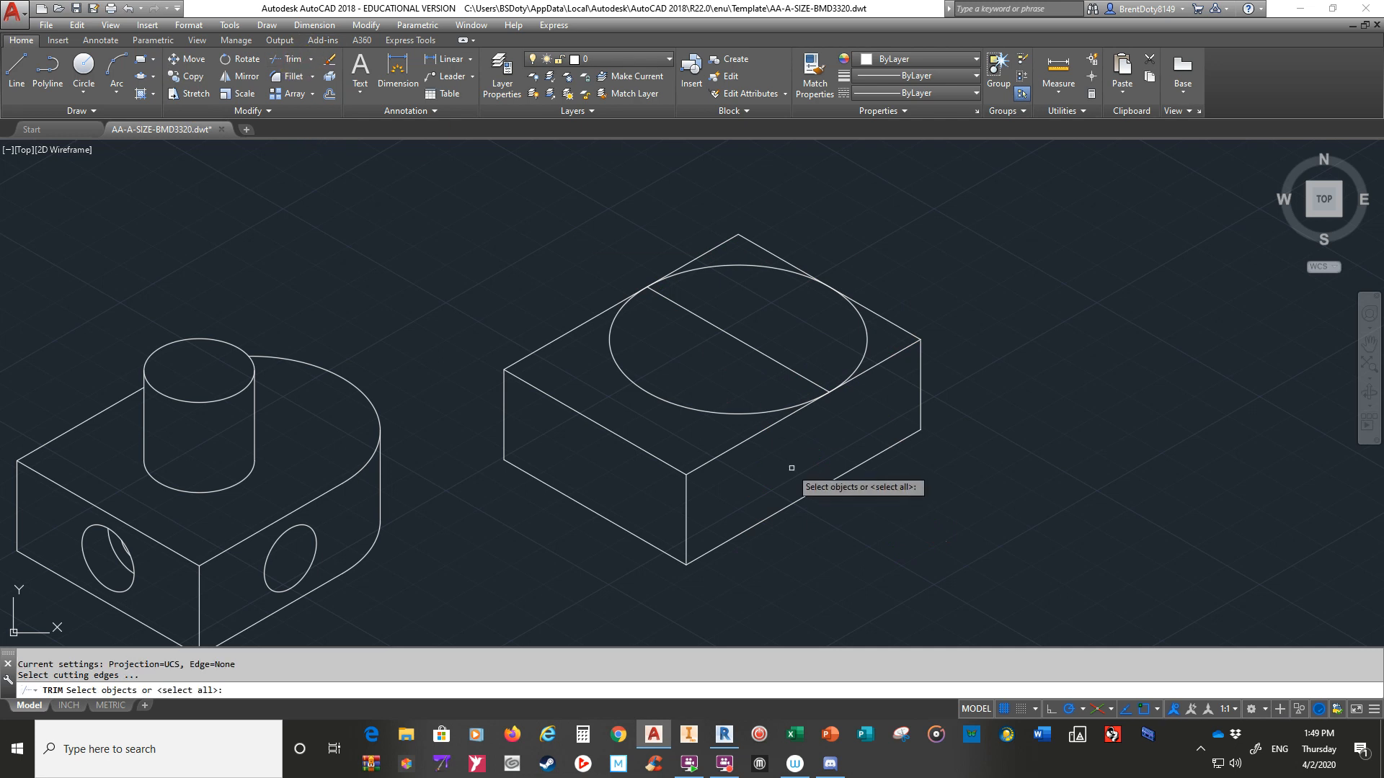
click(778, 426)
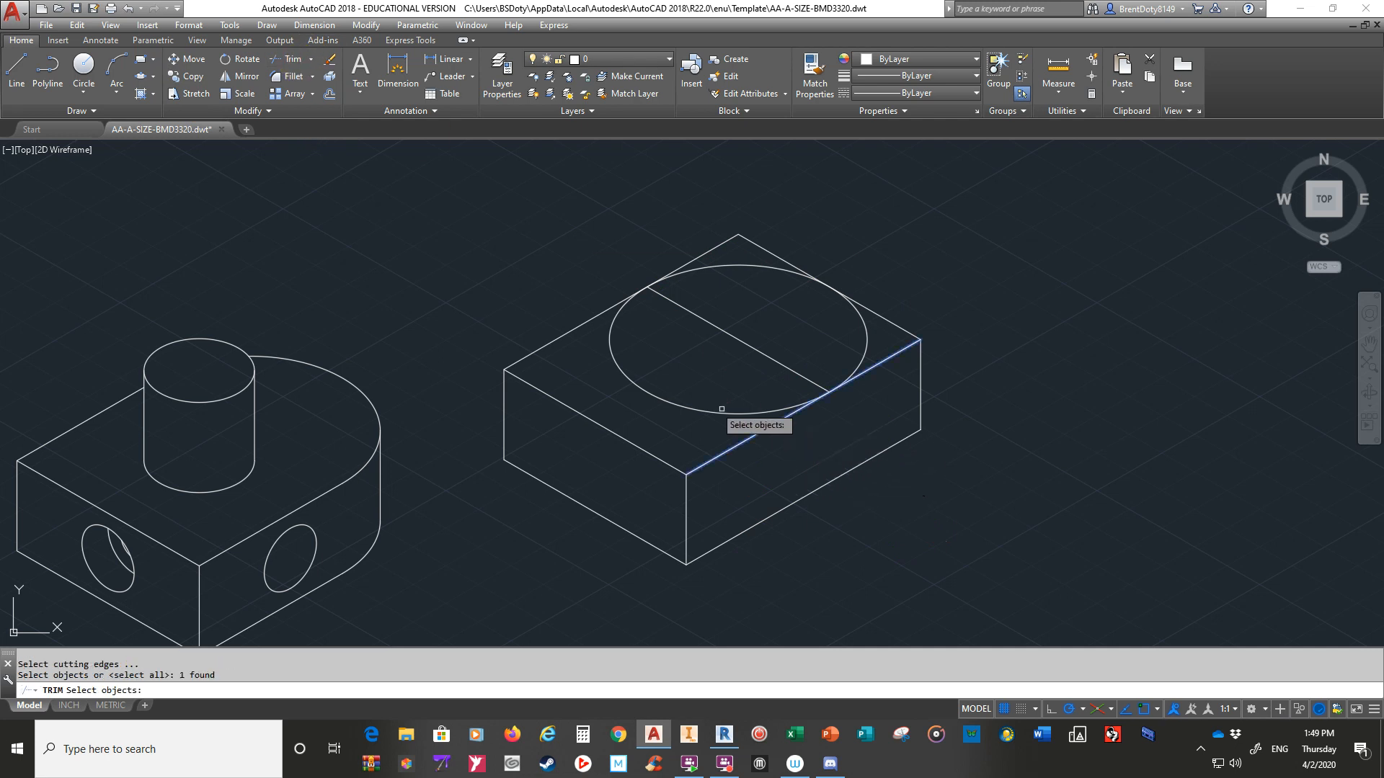
click(566, 329)
click(612, 356)
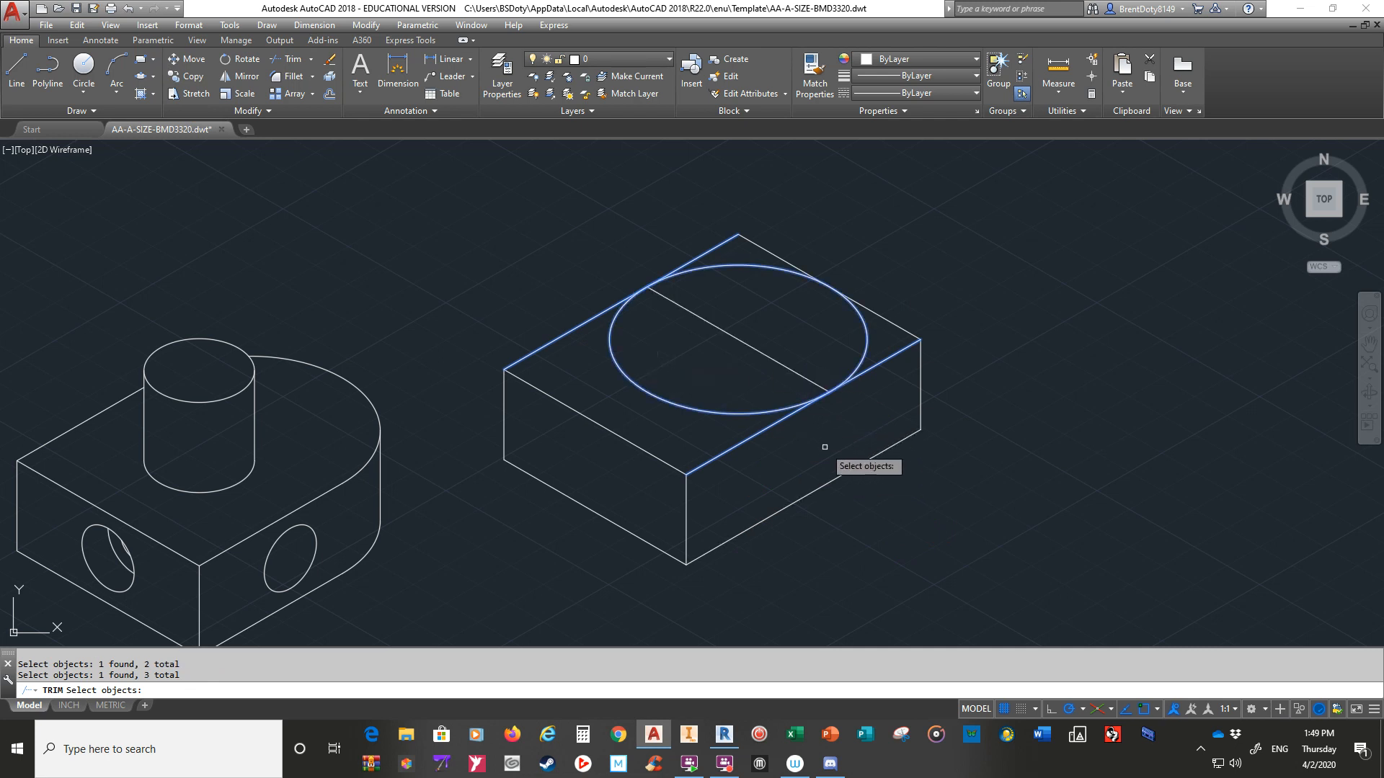
key(Return)
click(892, 356)
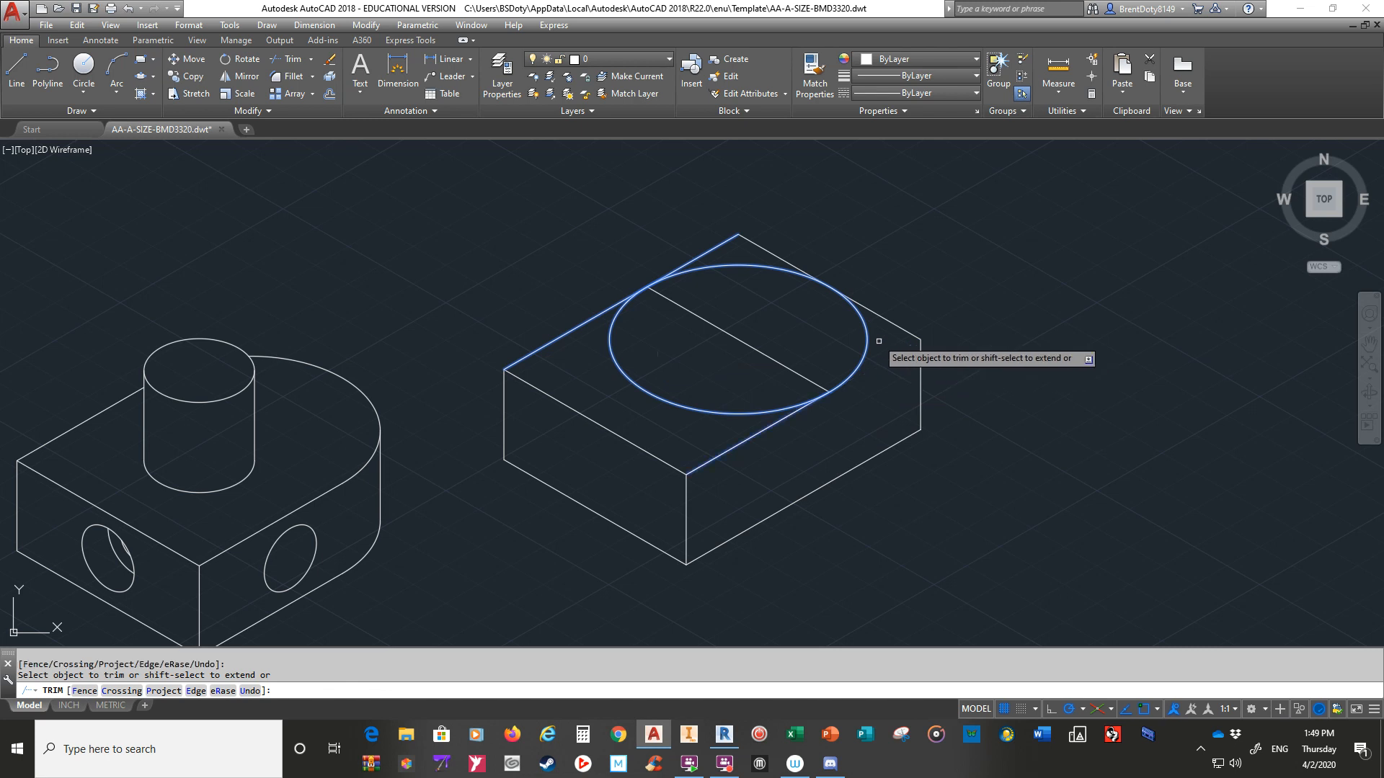
click(714, 247)
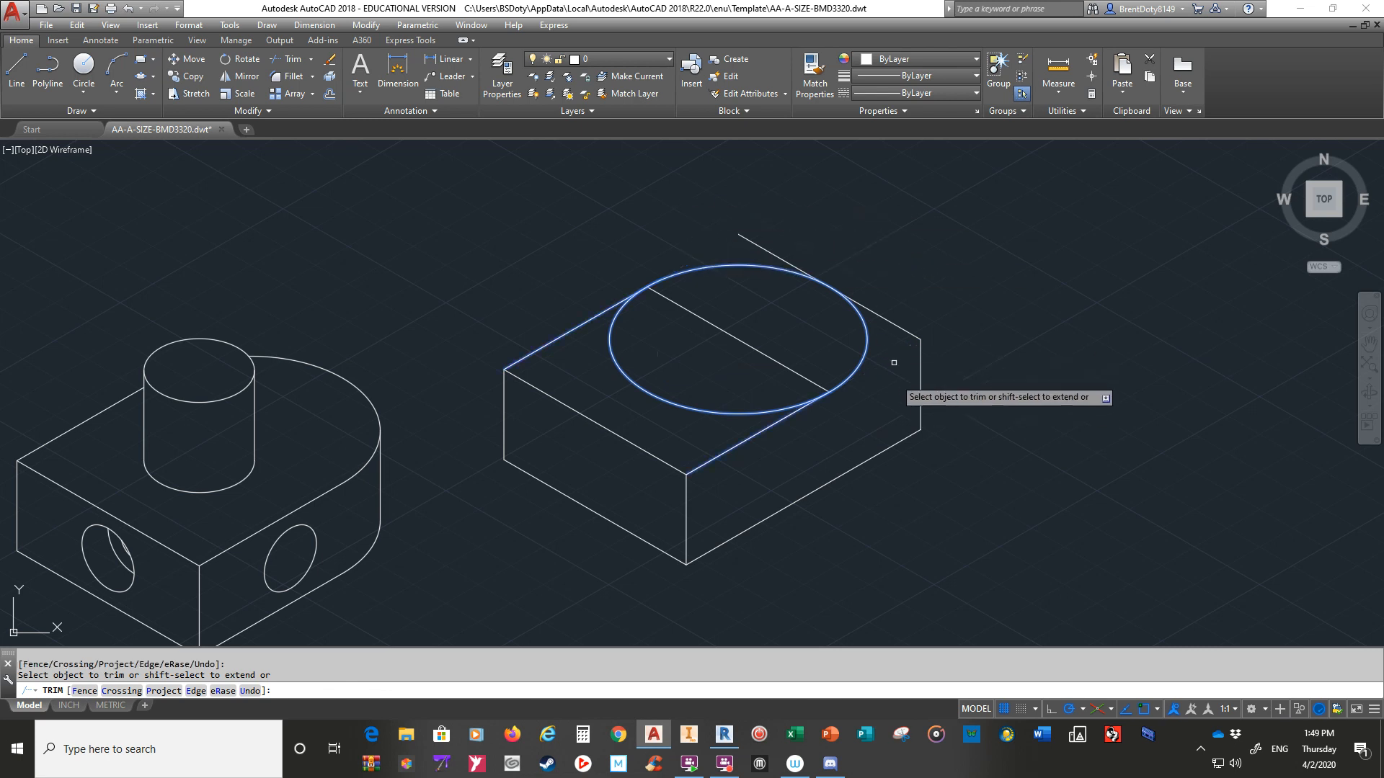
click(664, 399)
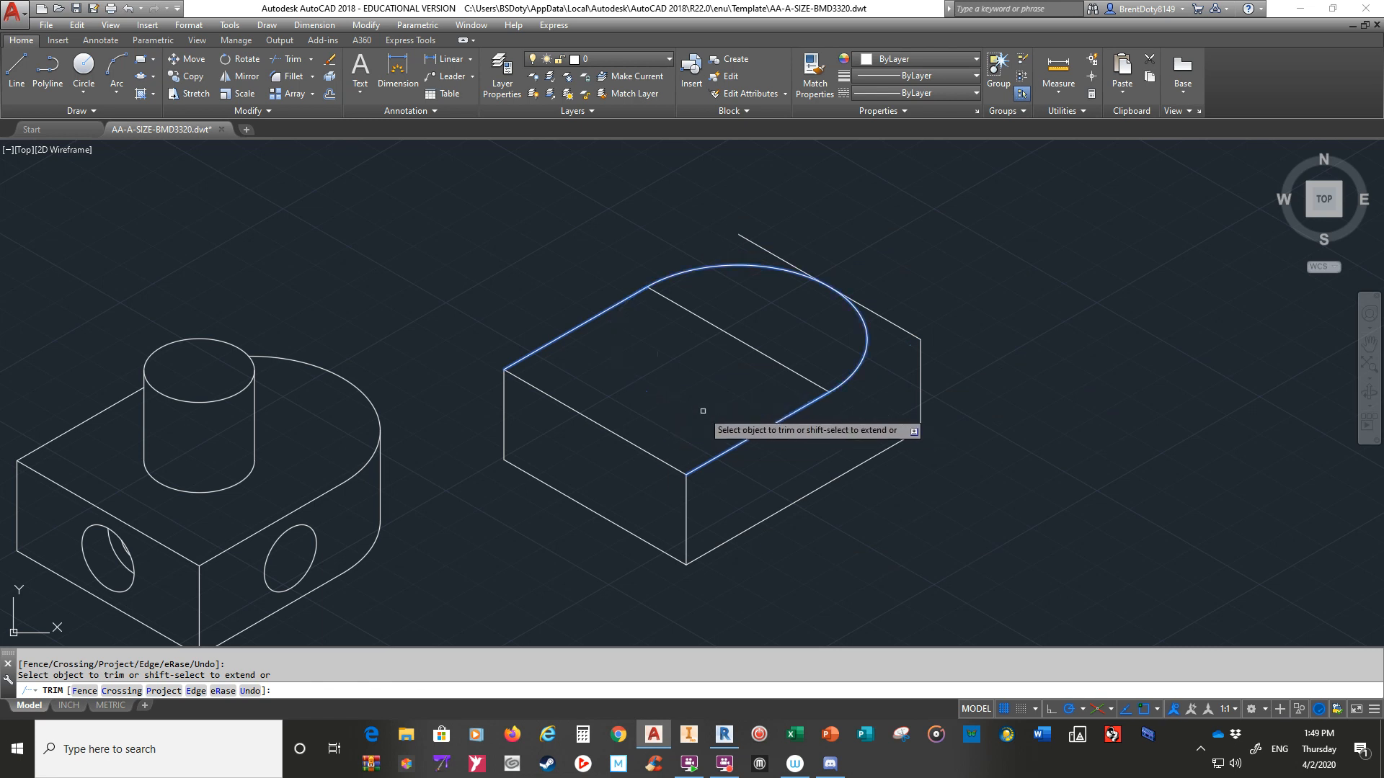
key(Return)
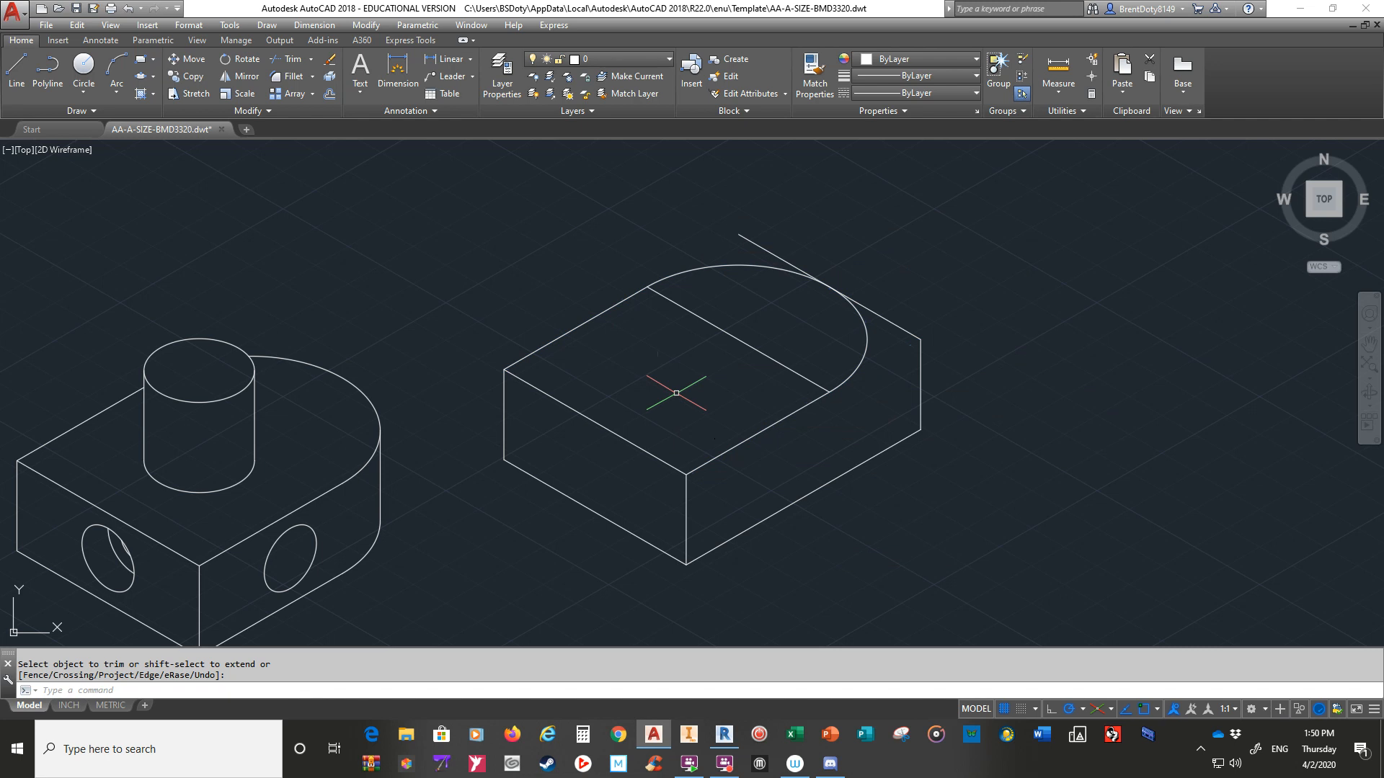
key(Return)
- Delete the construction line across the isocircle's centre and the block's straight far top edge
click(729, 337)
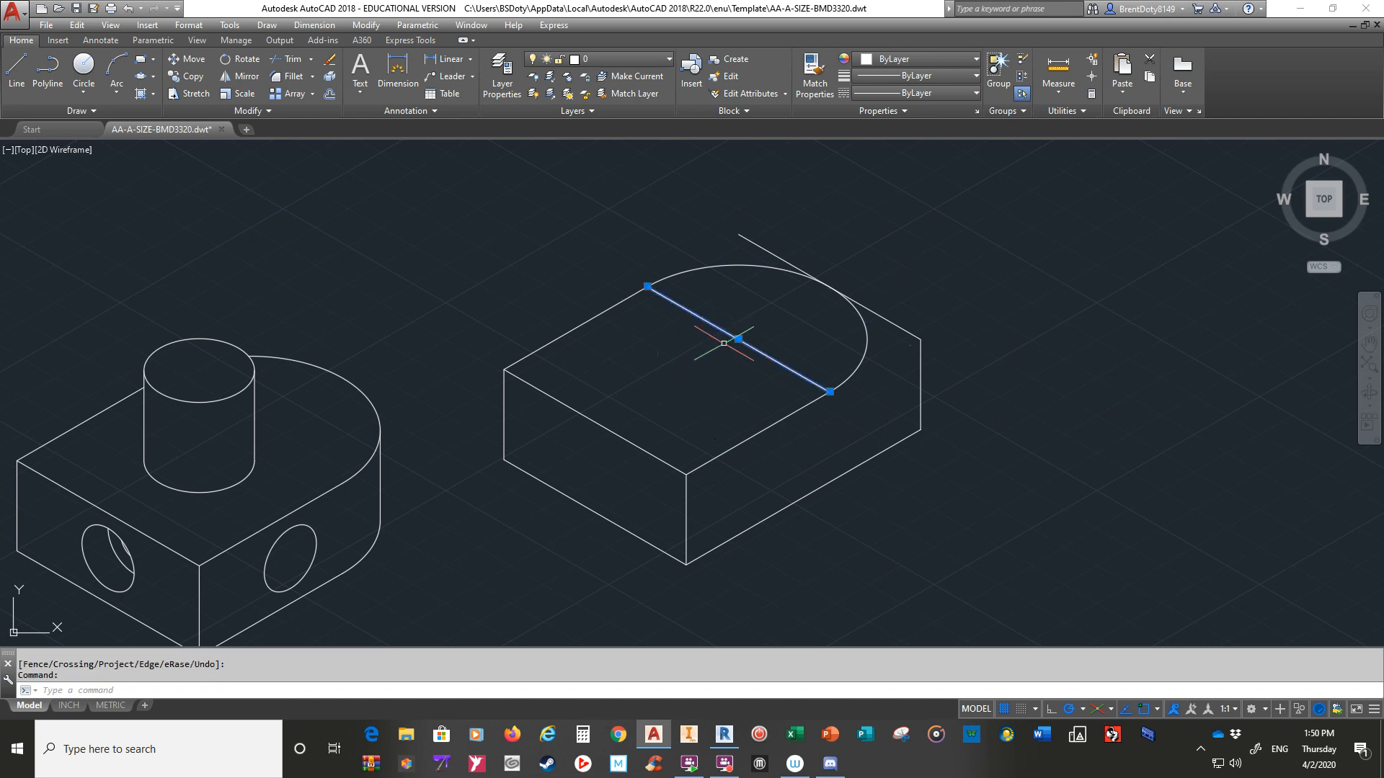
key(Delete)
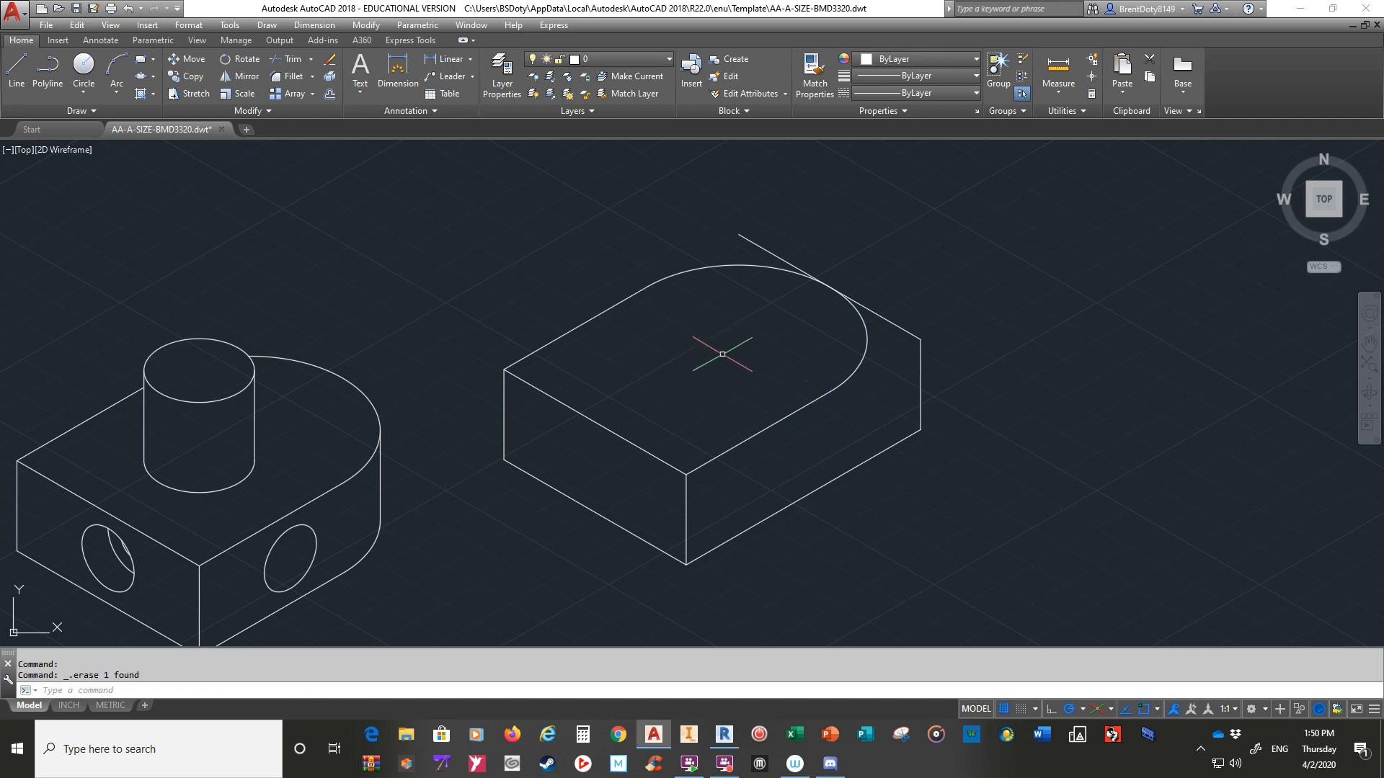
click(879, 314)
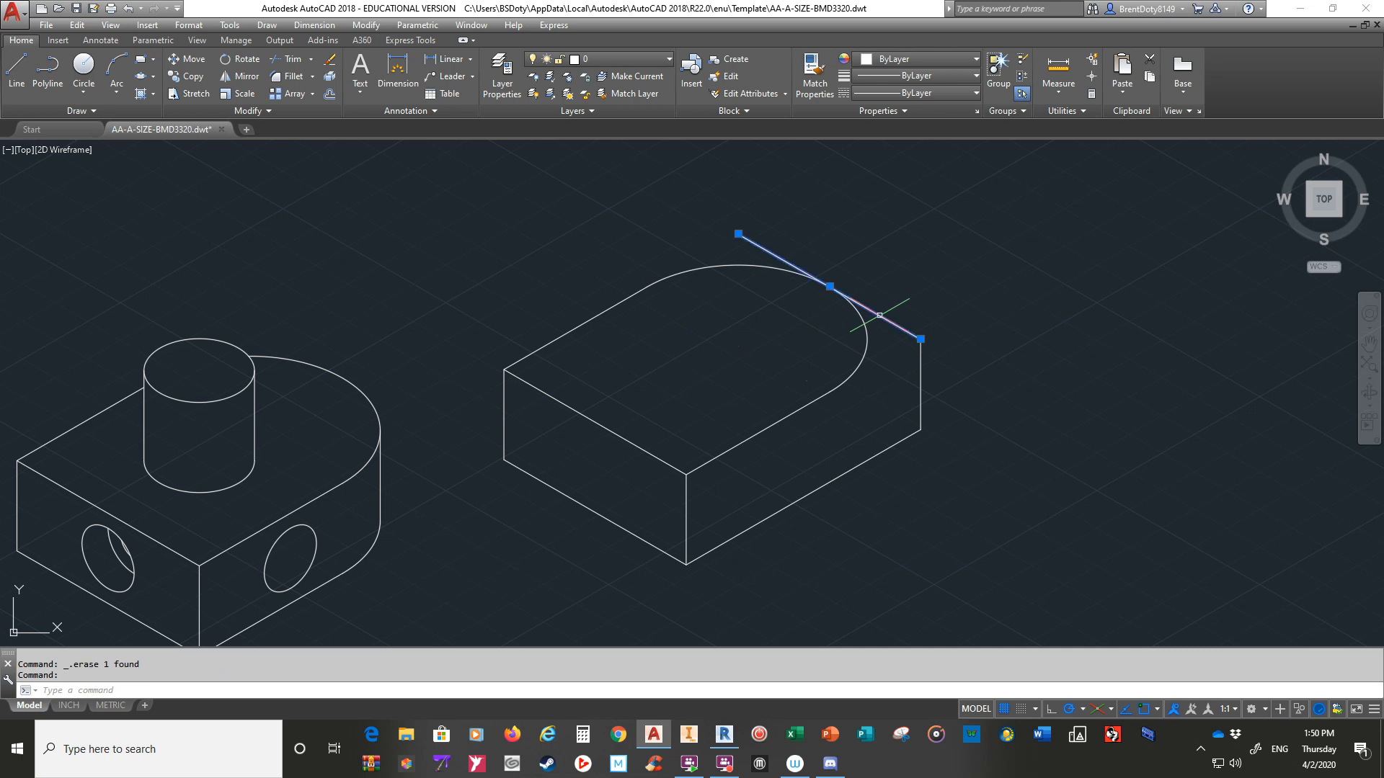
key(Delete)
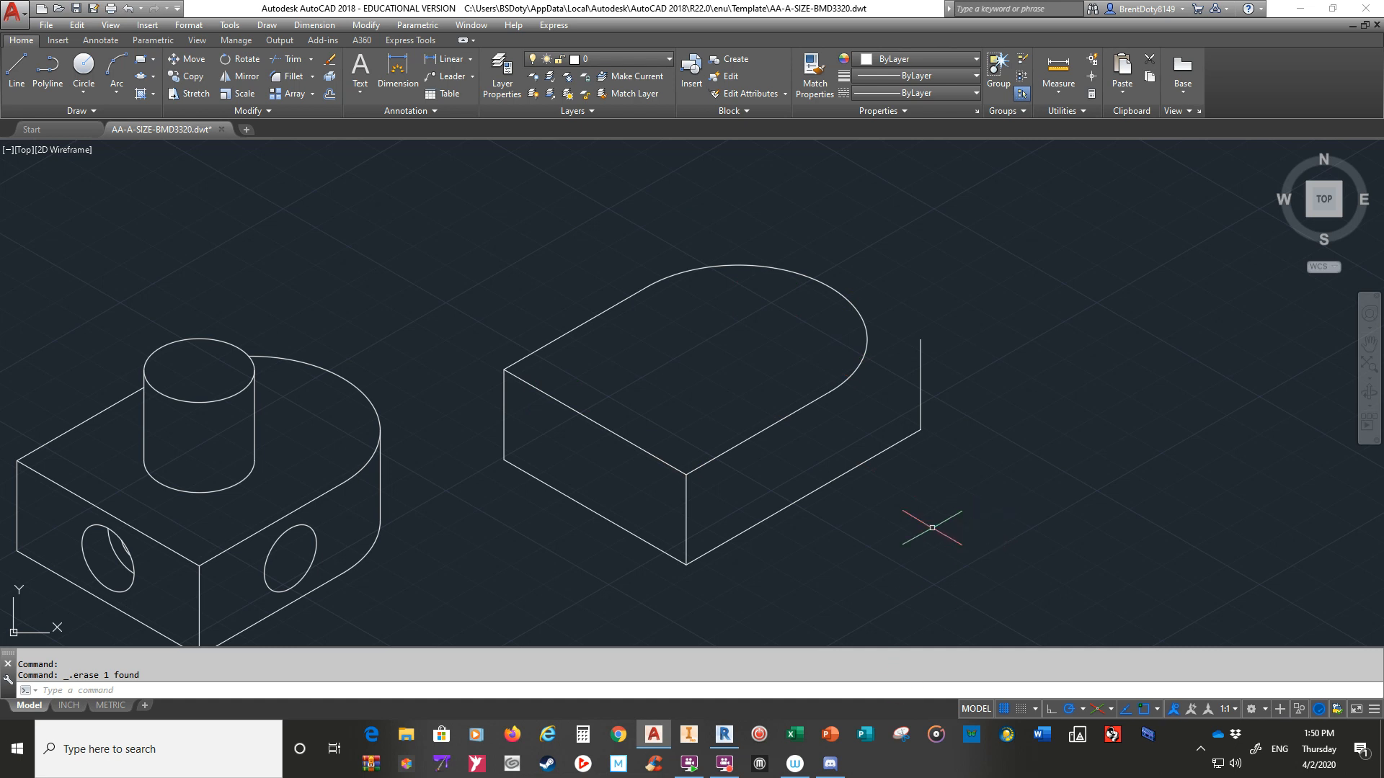
- Copy the top arc downward, from the block's front top corner to its front bottom corner
click(15, 75)
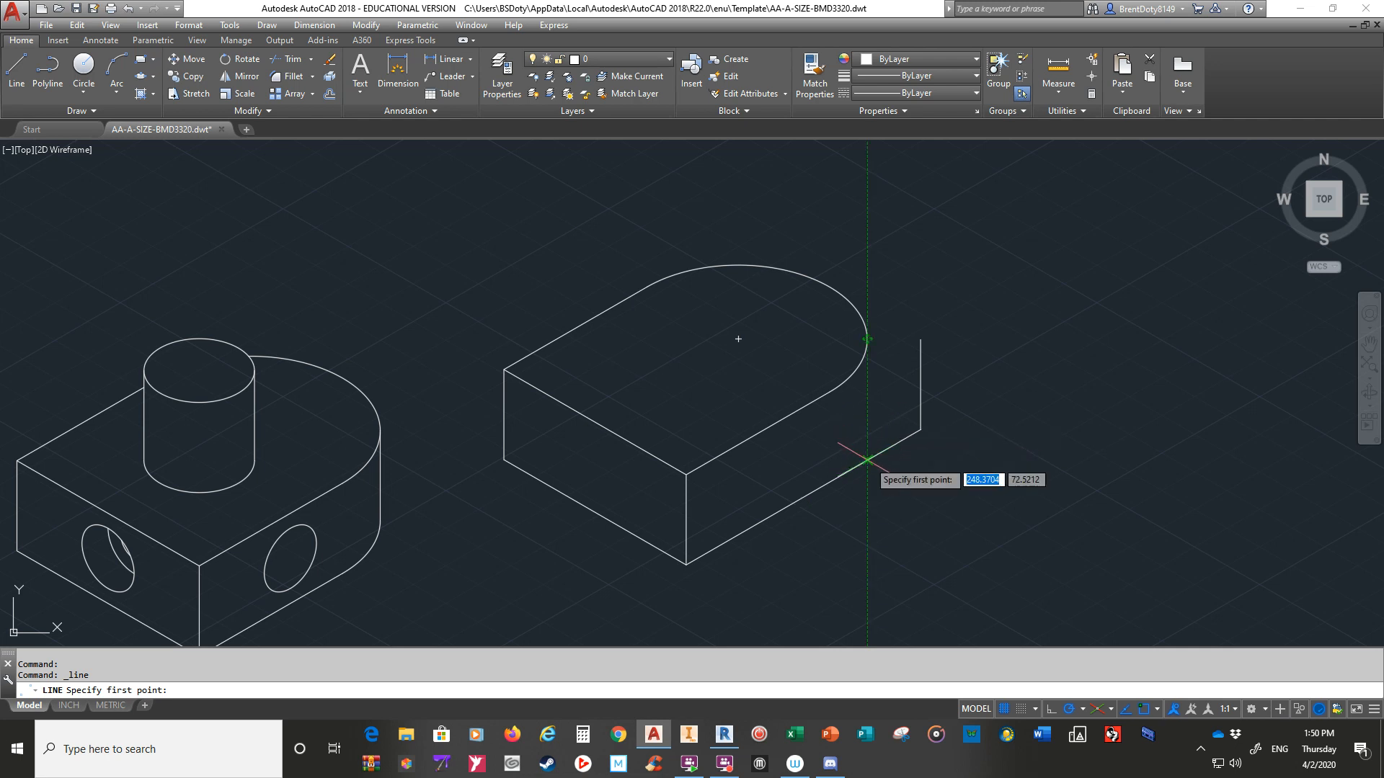
key(Escape)
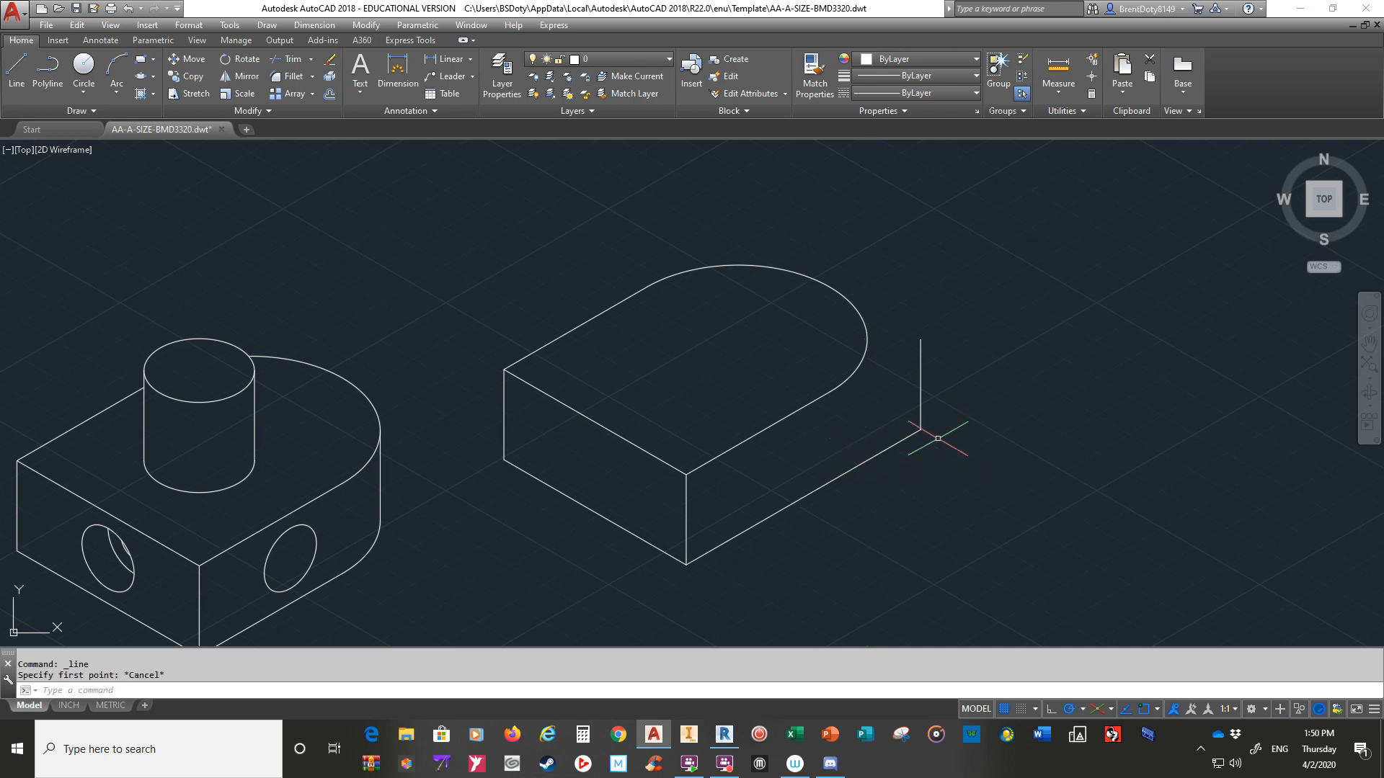
click(863, 357)
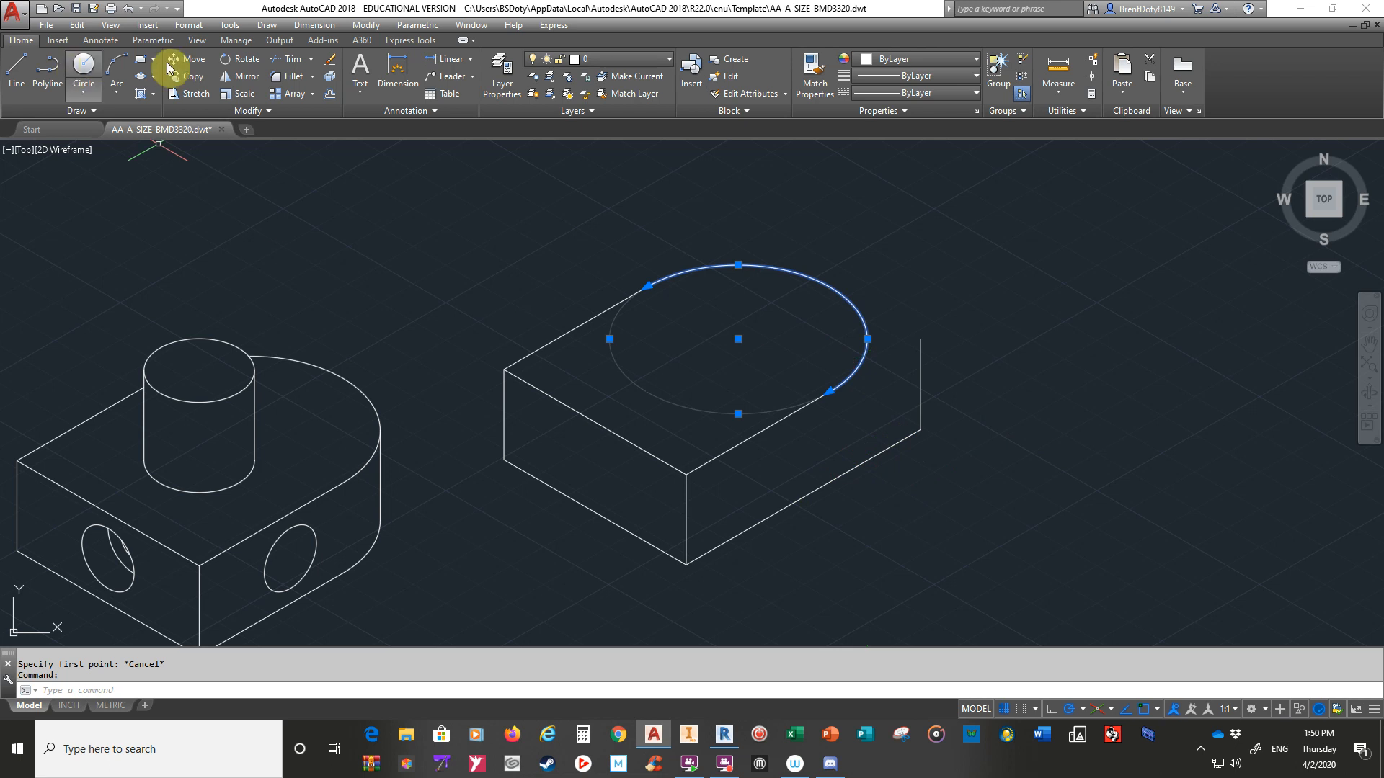
click(189, 75)
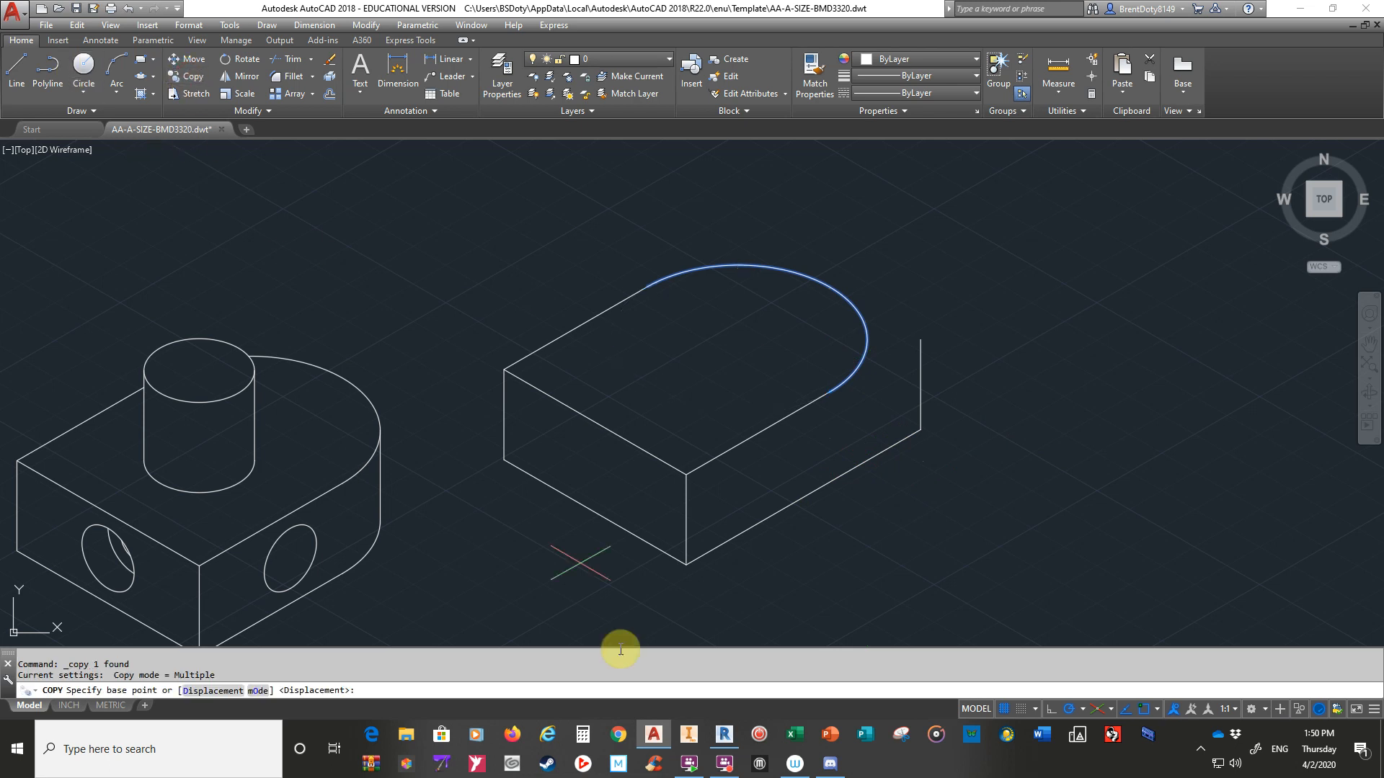
click(687, 474)
click(686, 559)
key(Return)
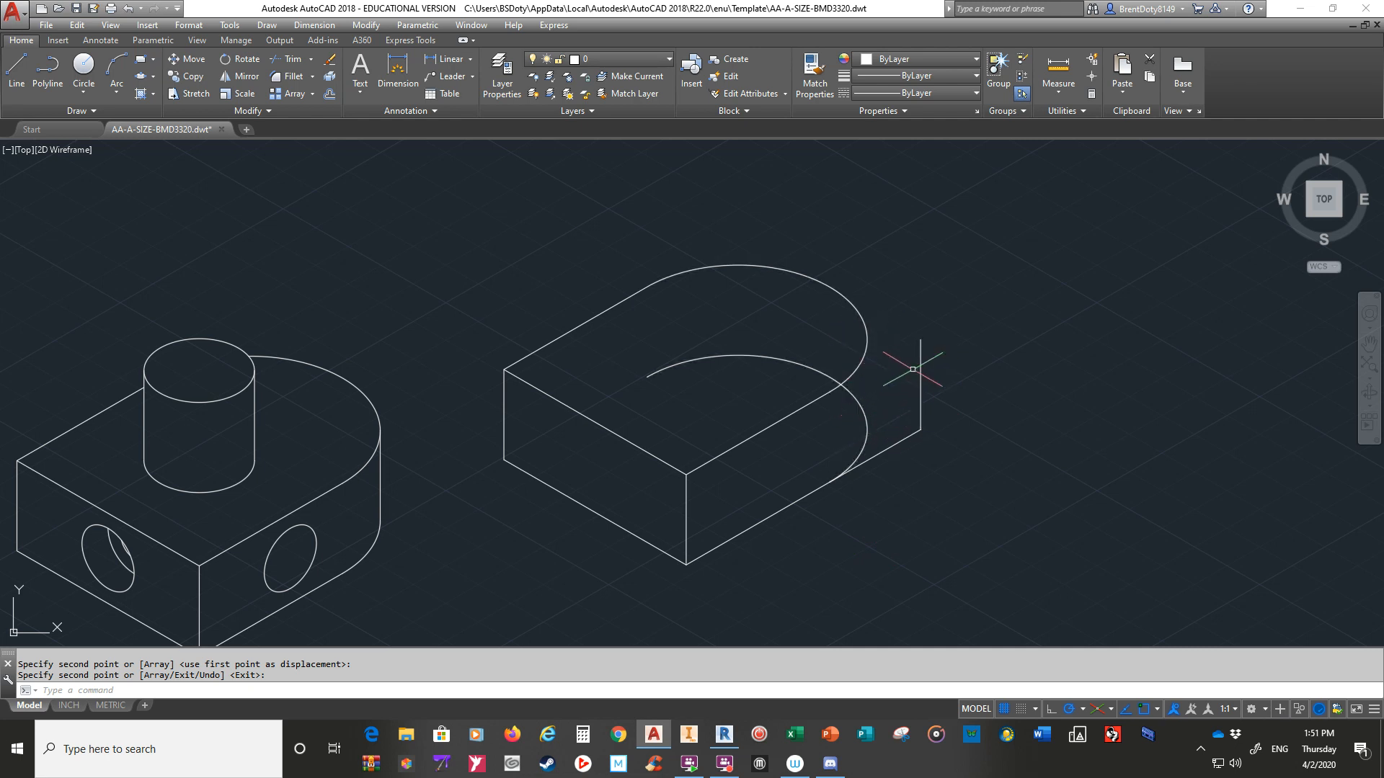
- Draw a vertical line joining the outer quadrants of the upper and lower arcs, and delete the leftover far vertical edge
click(17, 69)
click(867, 338)
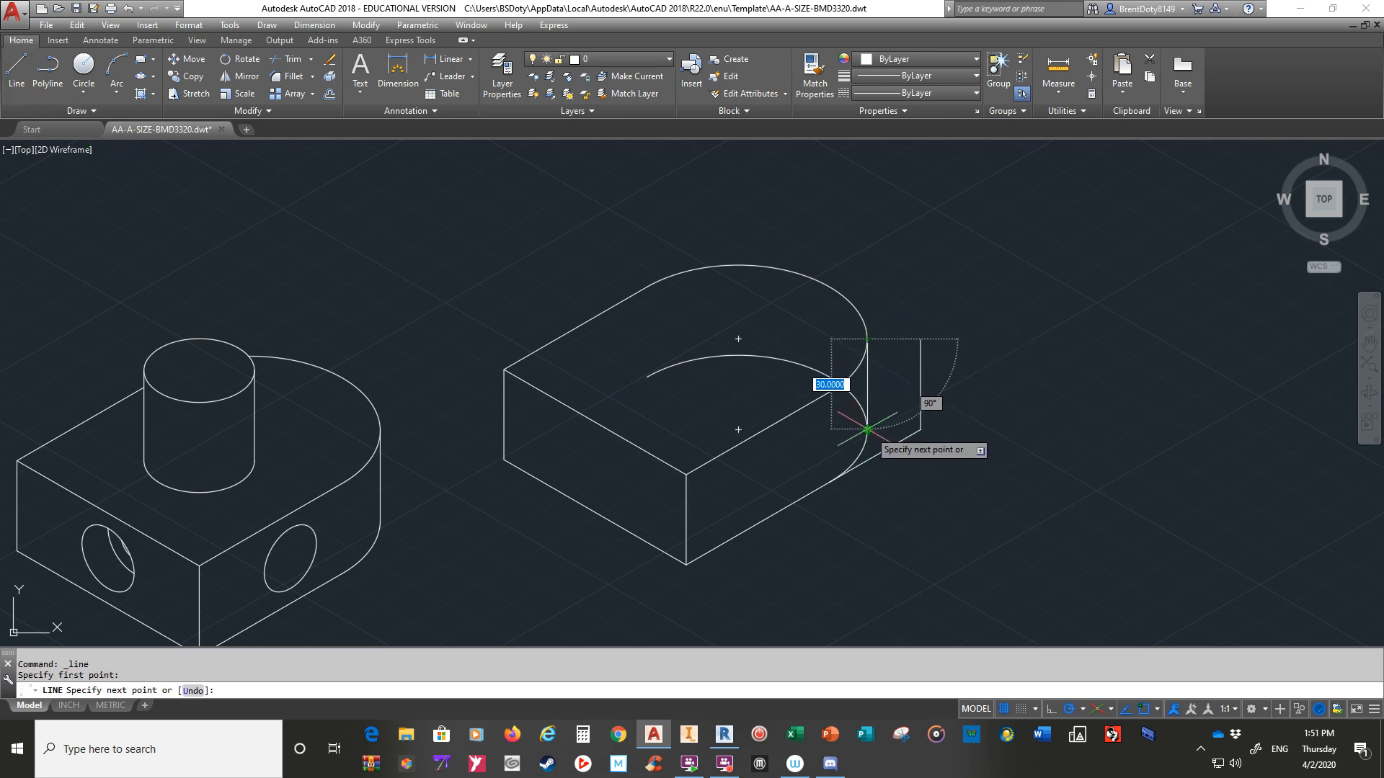
click(867, 430)
key(Return)
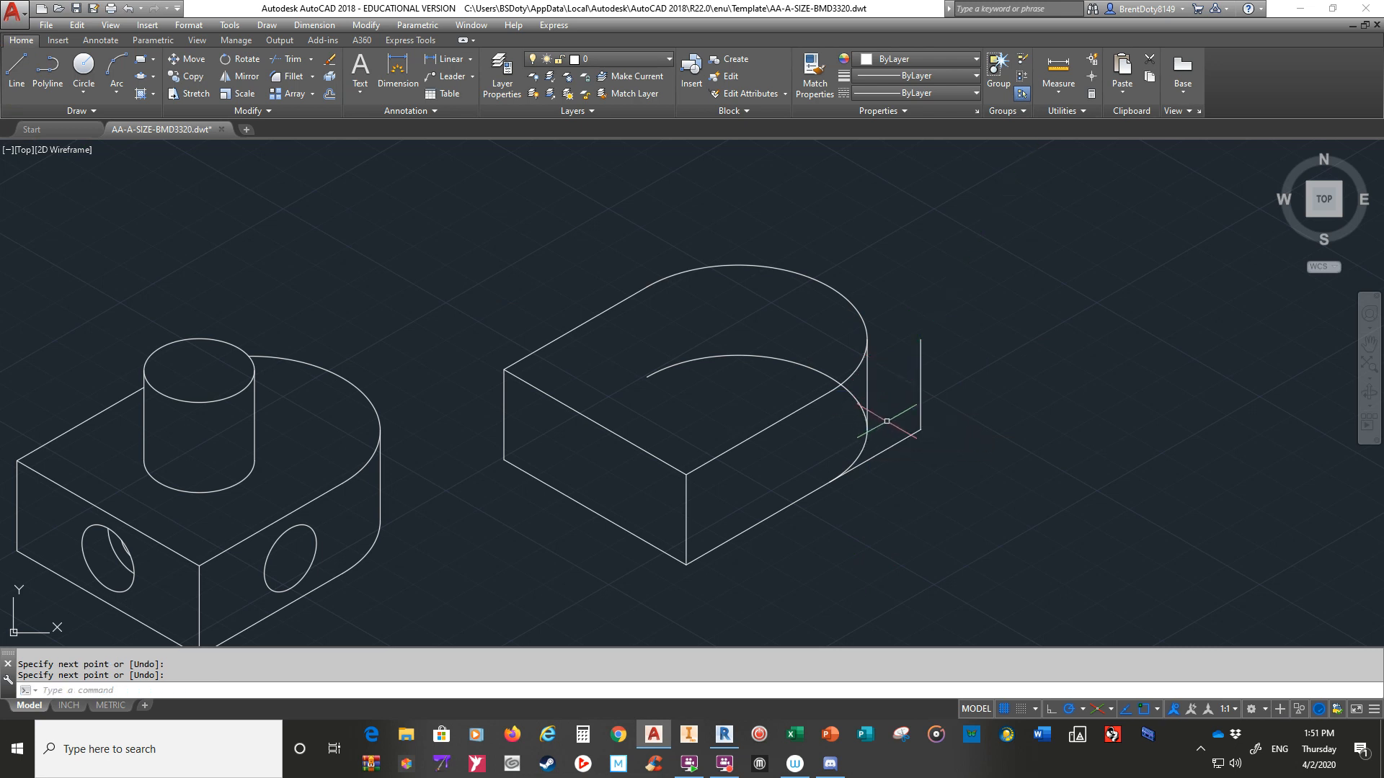
click(921, 375)
key(Delete)
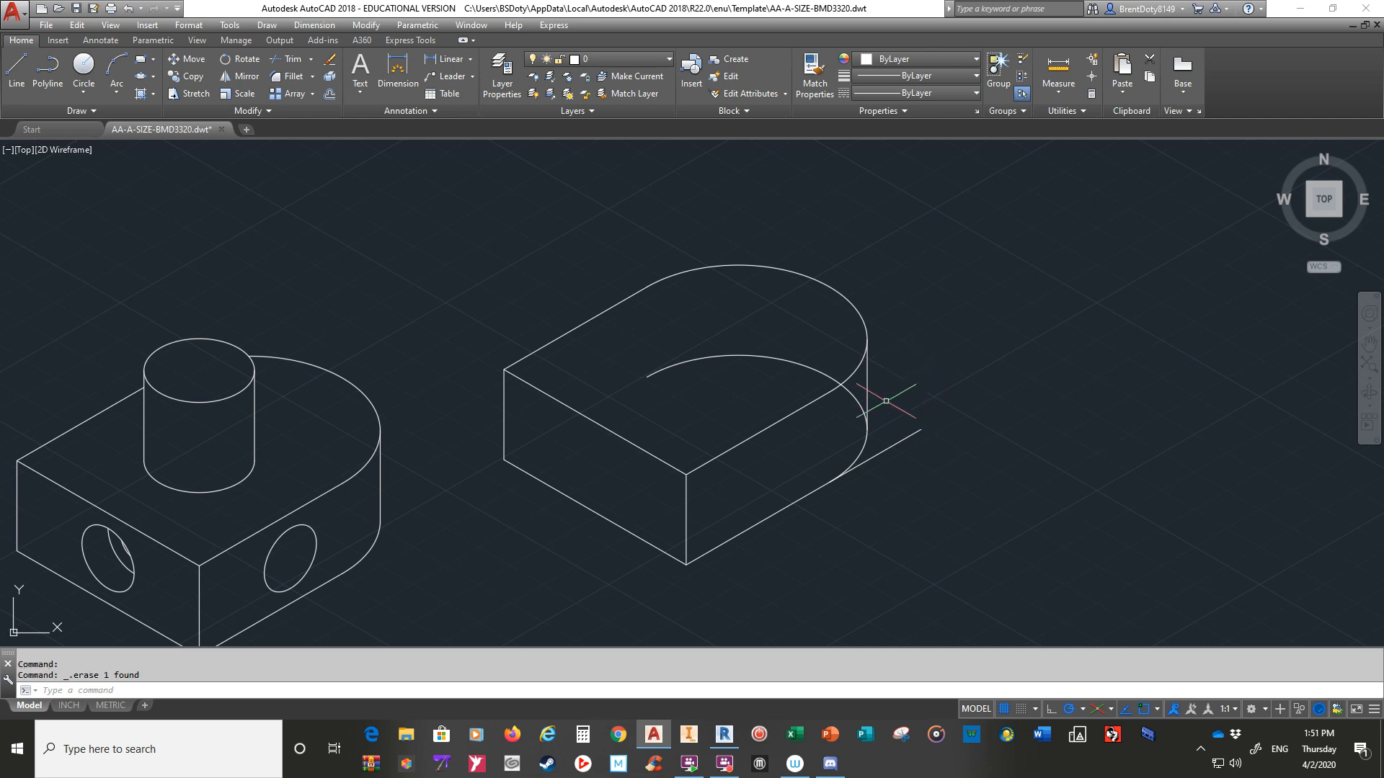
- Trim the bottom edge beyond the lower arc and the hidden part of that arc, using the arc and vertical line as cutting edges
click(292, 57)
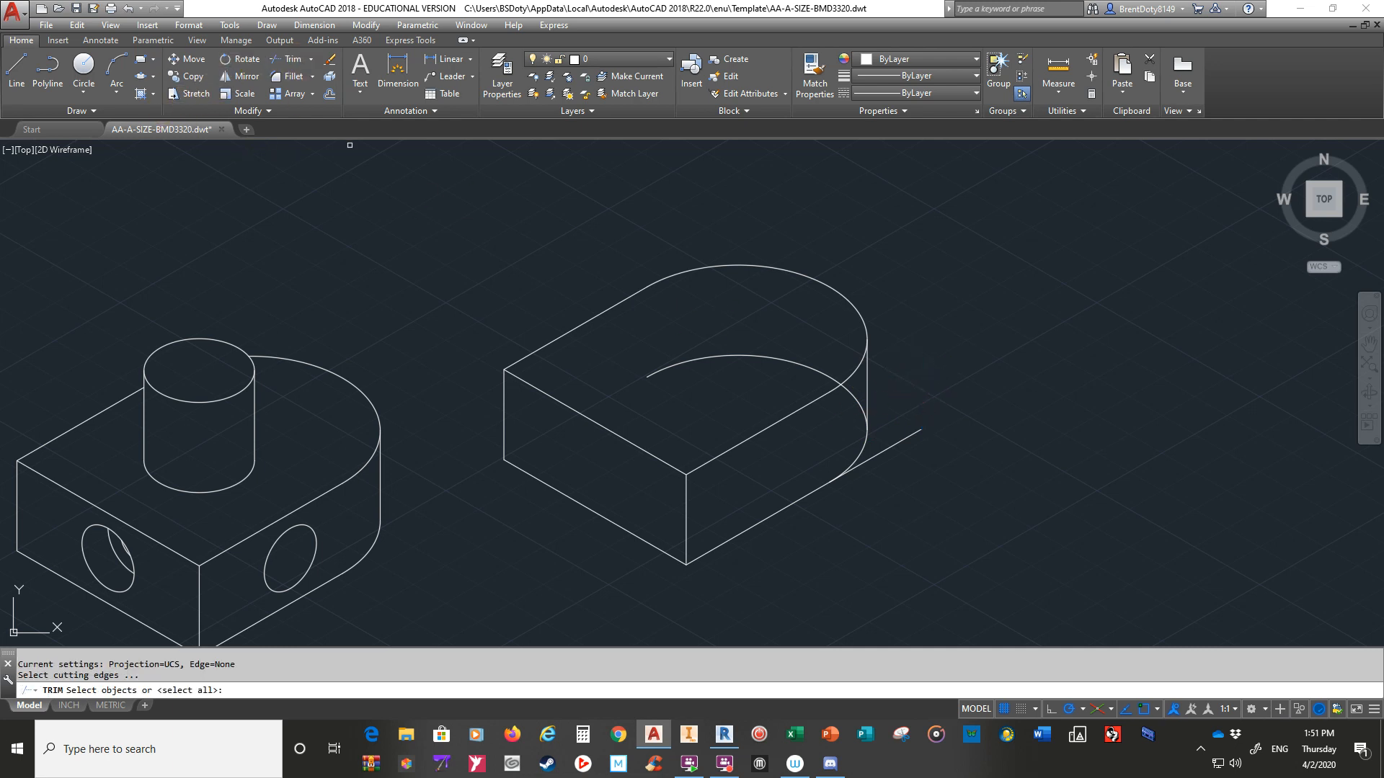
click(867, 381)
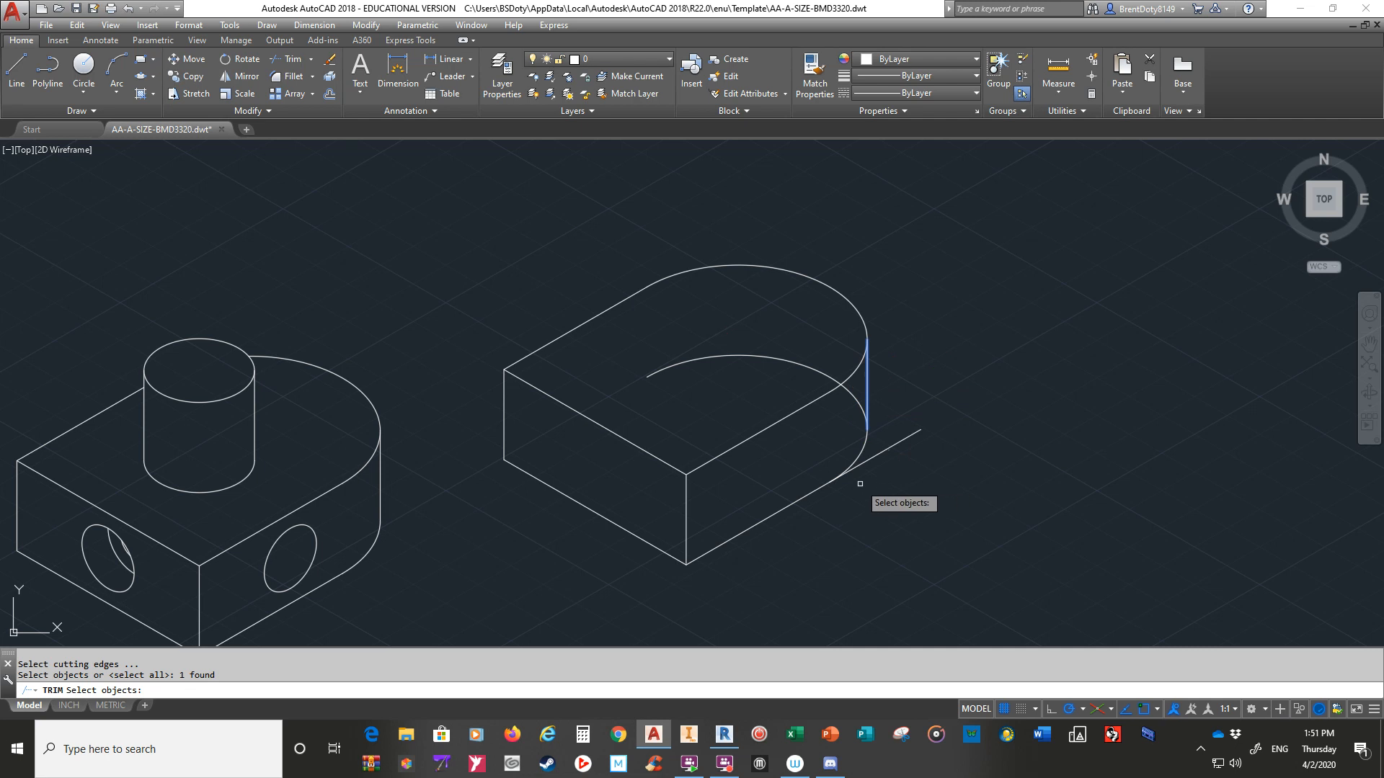
click(861, 448)
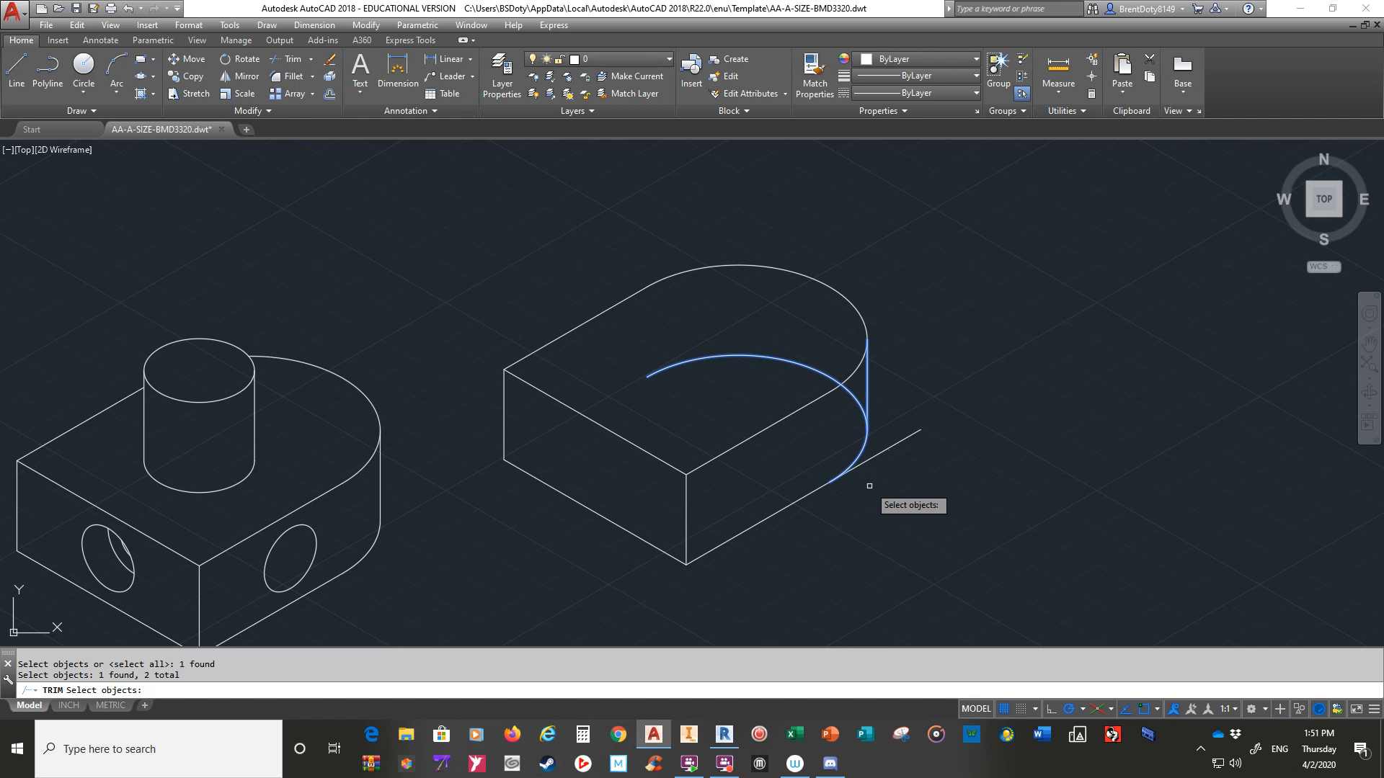
key(Return)
click(881, 453)
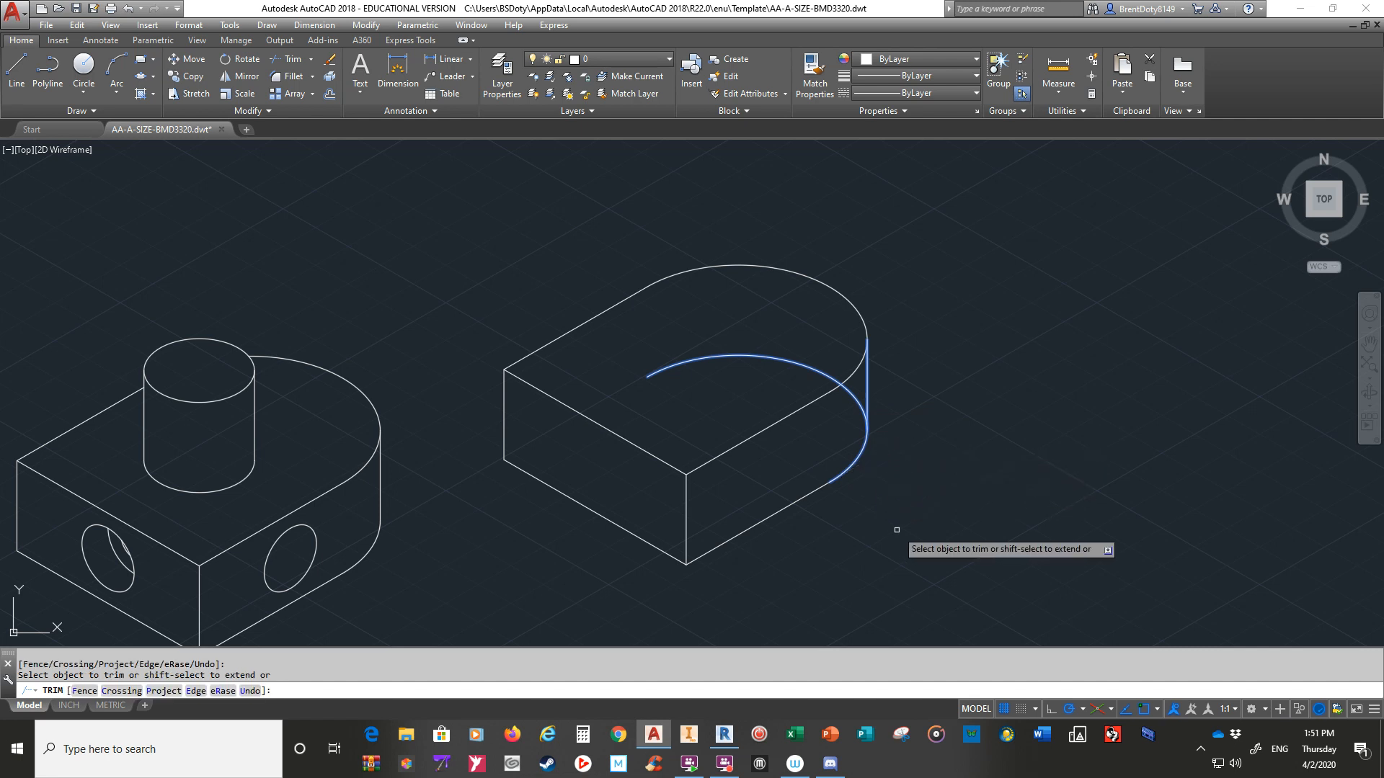
click(757, 355)
key(Return)
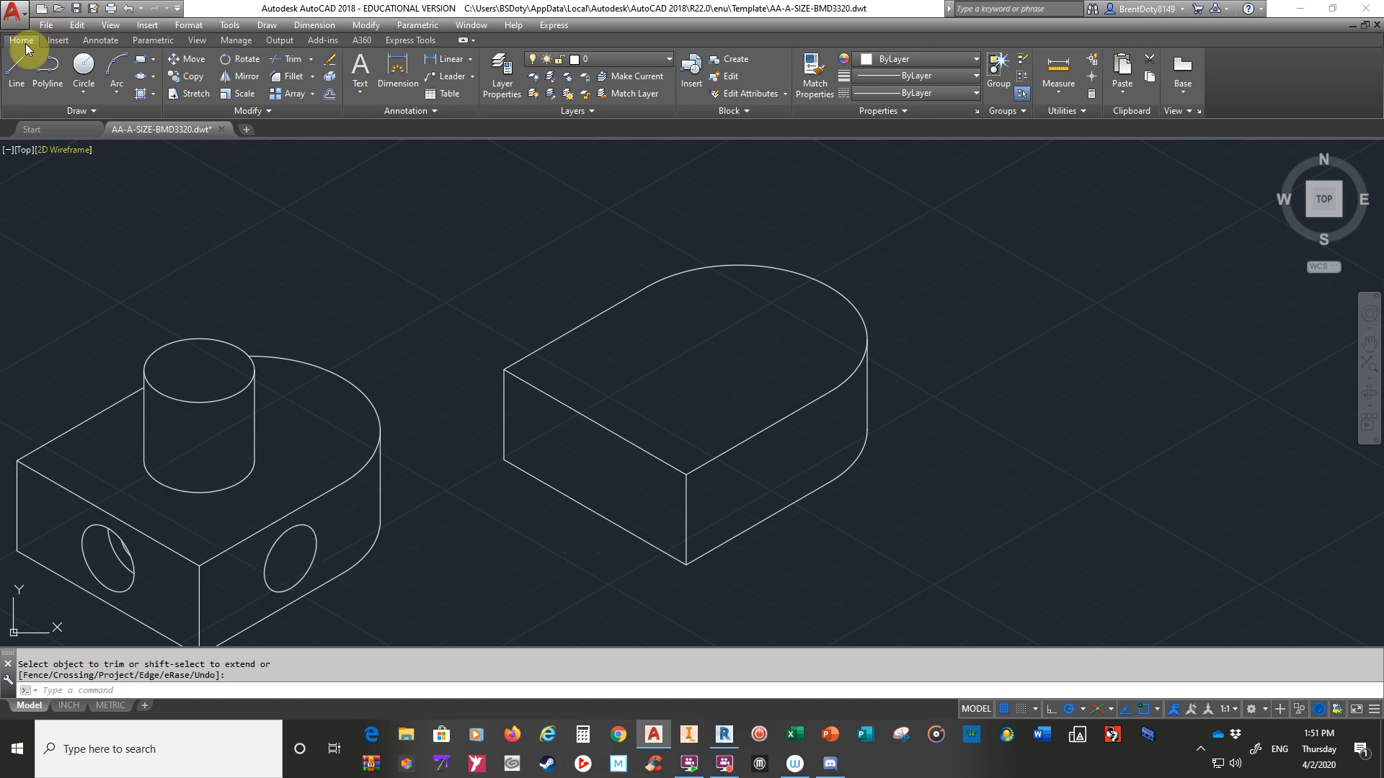
- Copy the top face's front-left edge 35 units along the right top edge, using the front top corner as base point
click(189, 76)
click(640, 451)
key(Return)
click(686, 475)
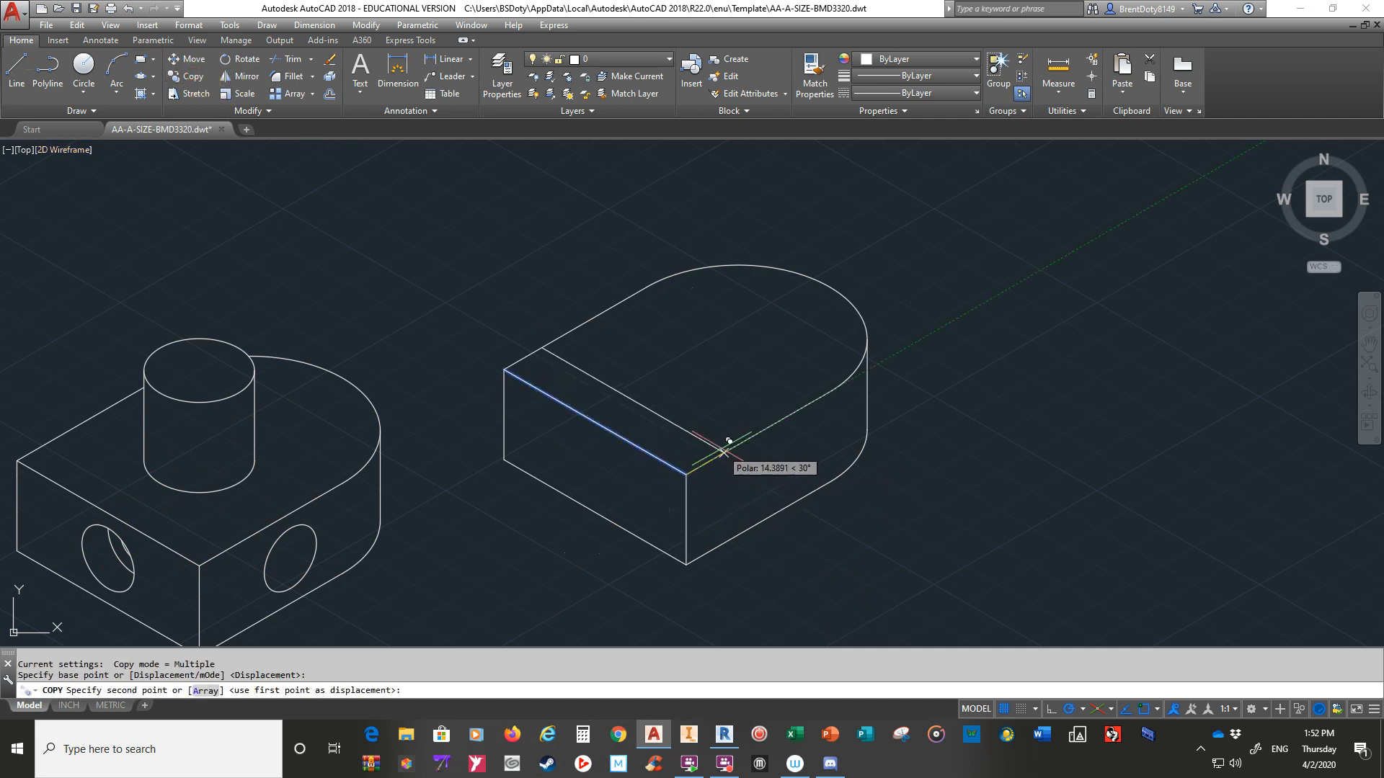
text(35)
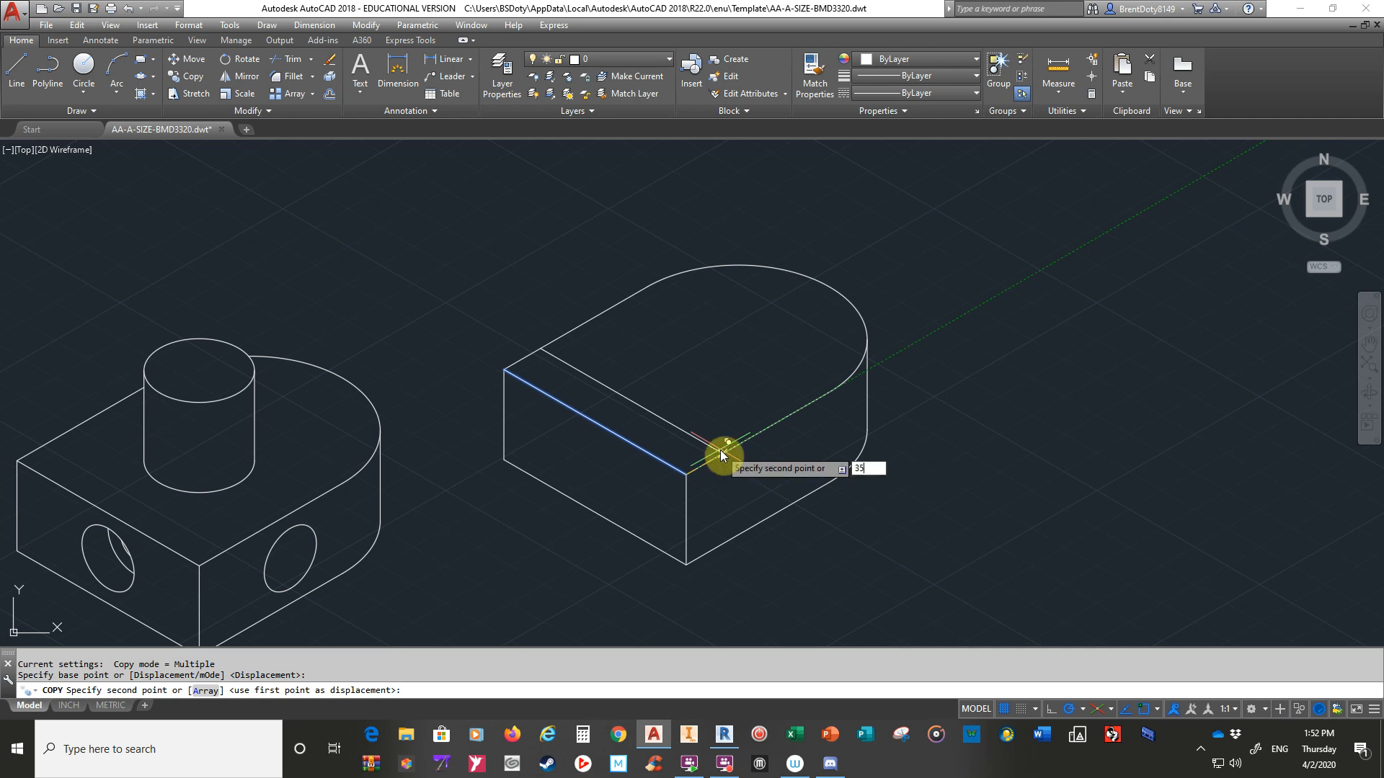
key(Return)
key(Return)
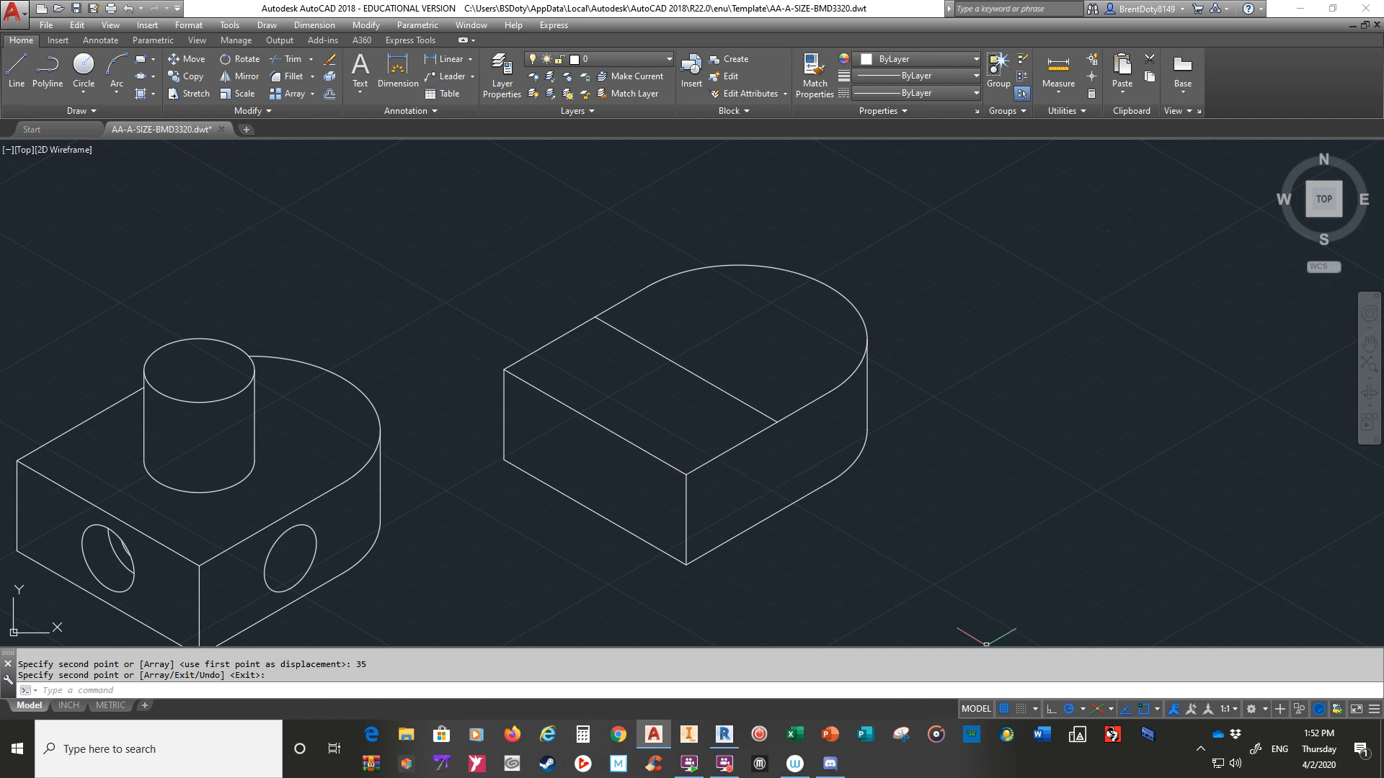
- Switch the isometric drafting plane to isoplane Right
click(1110, 709)
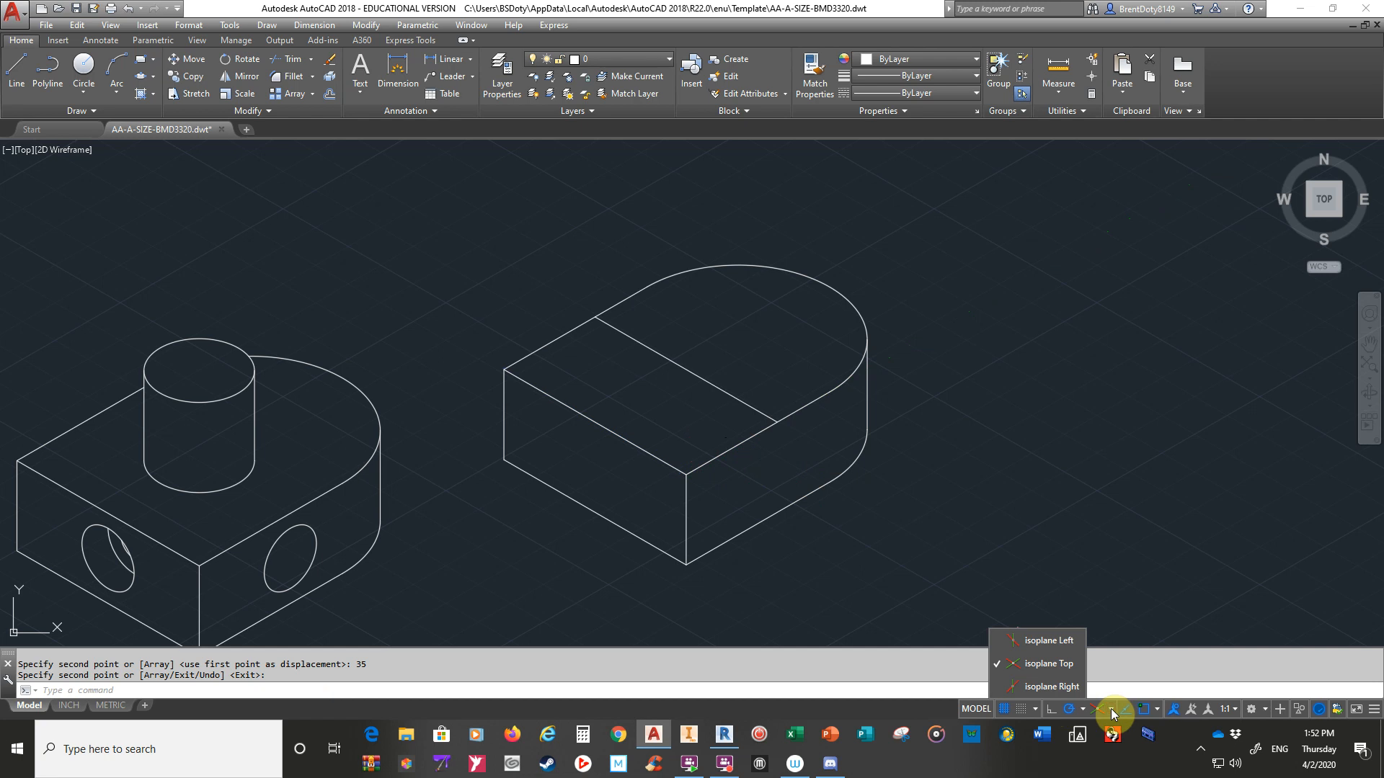
click(1016, 686)
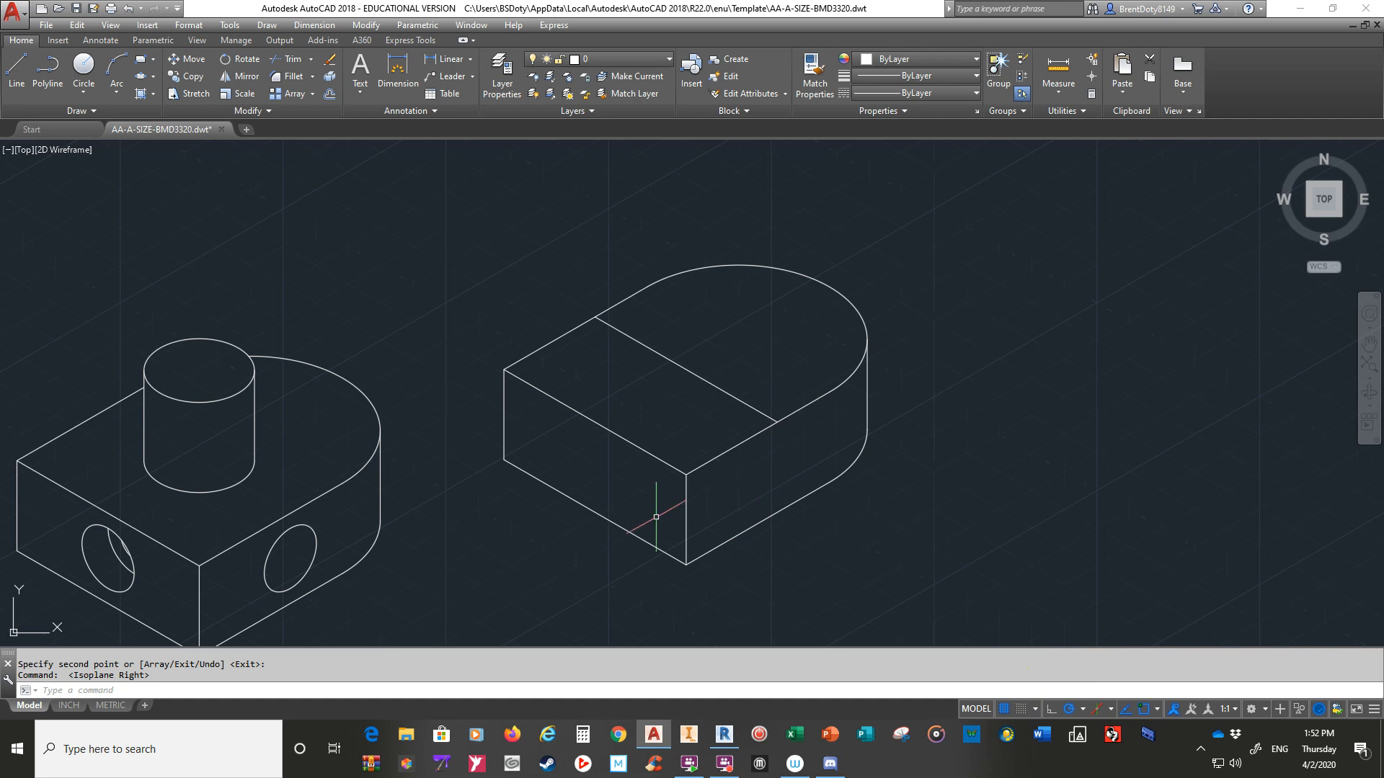
- Draw a radius 20 isocircle on the right face, centred midway between the copied line's end and the bottom edge directly below
click(141, 80)
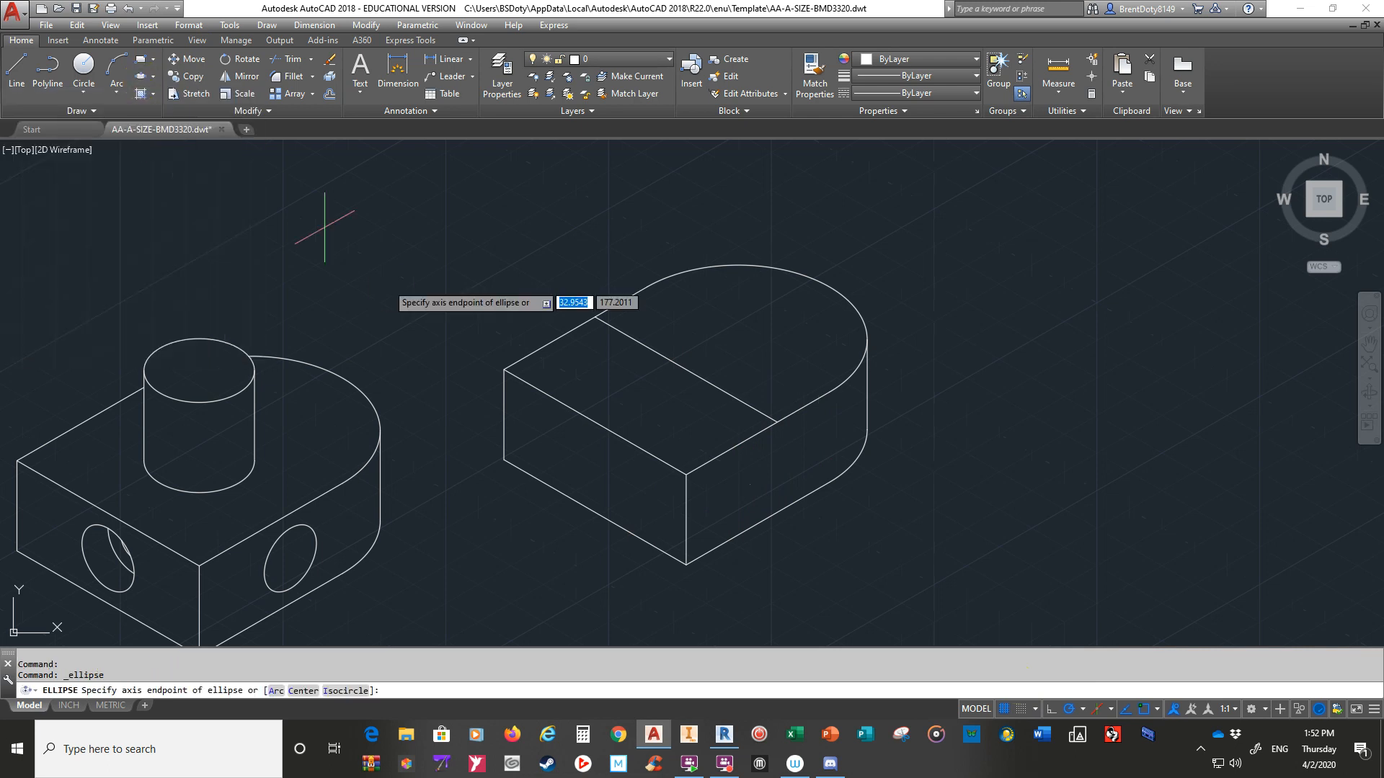
click(344, 691)
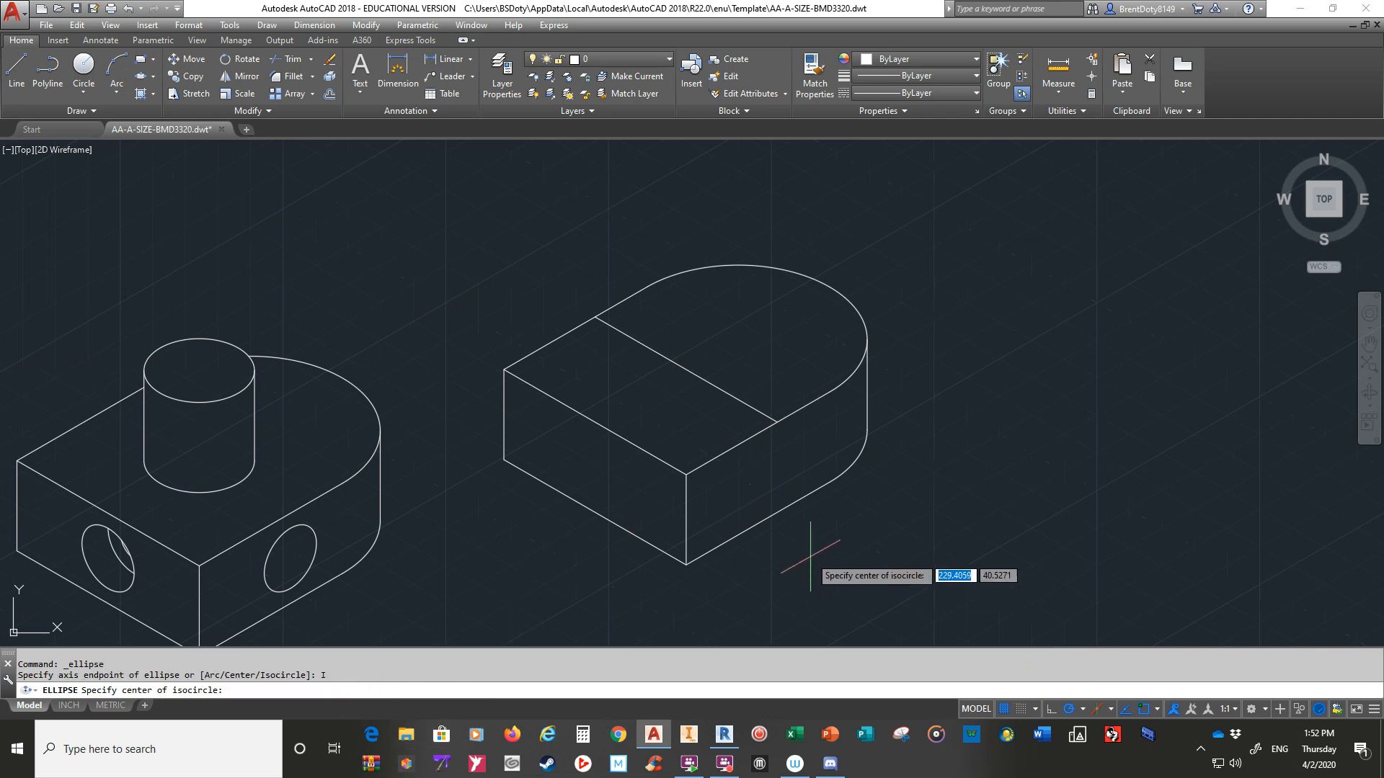
shift+right_click(773, 470)
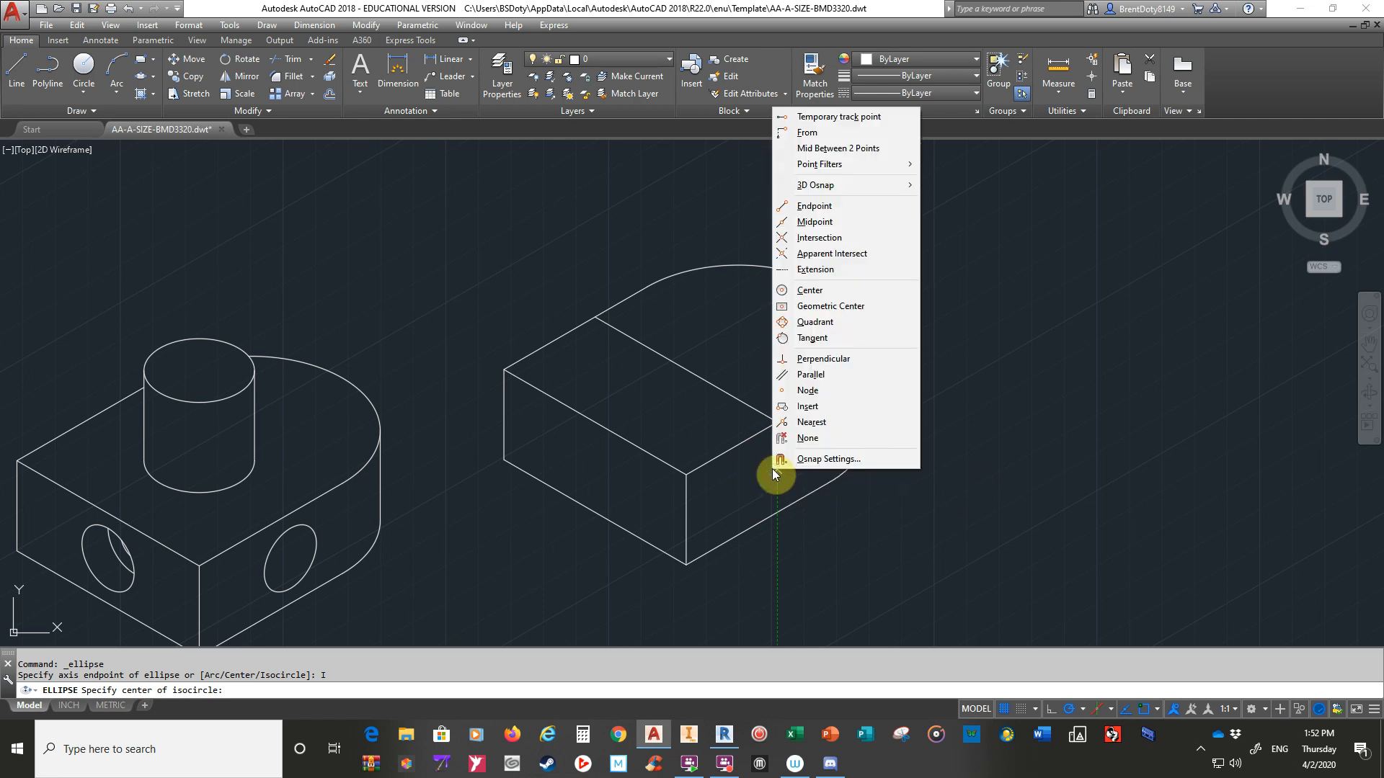
click(826, 154)
click(776, 420)
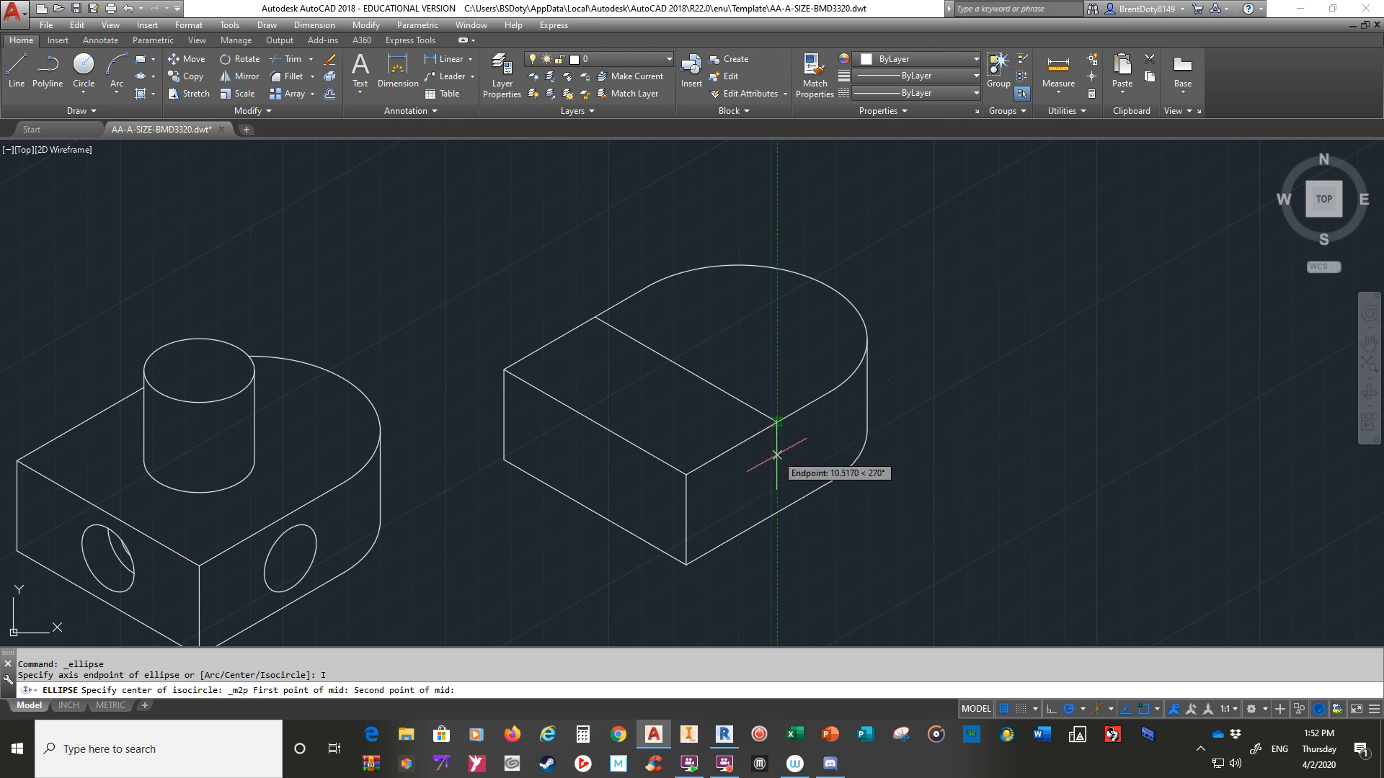
click(776, 513)
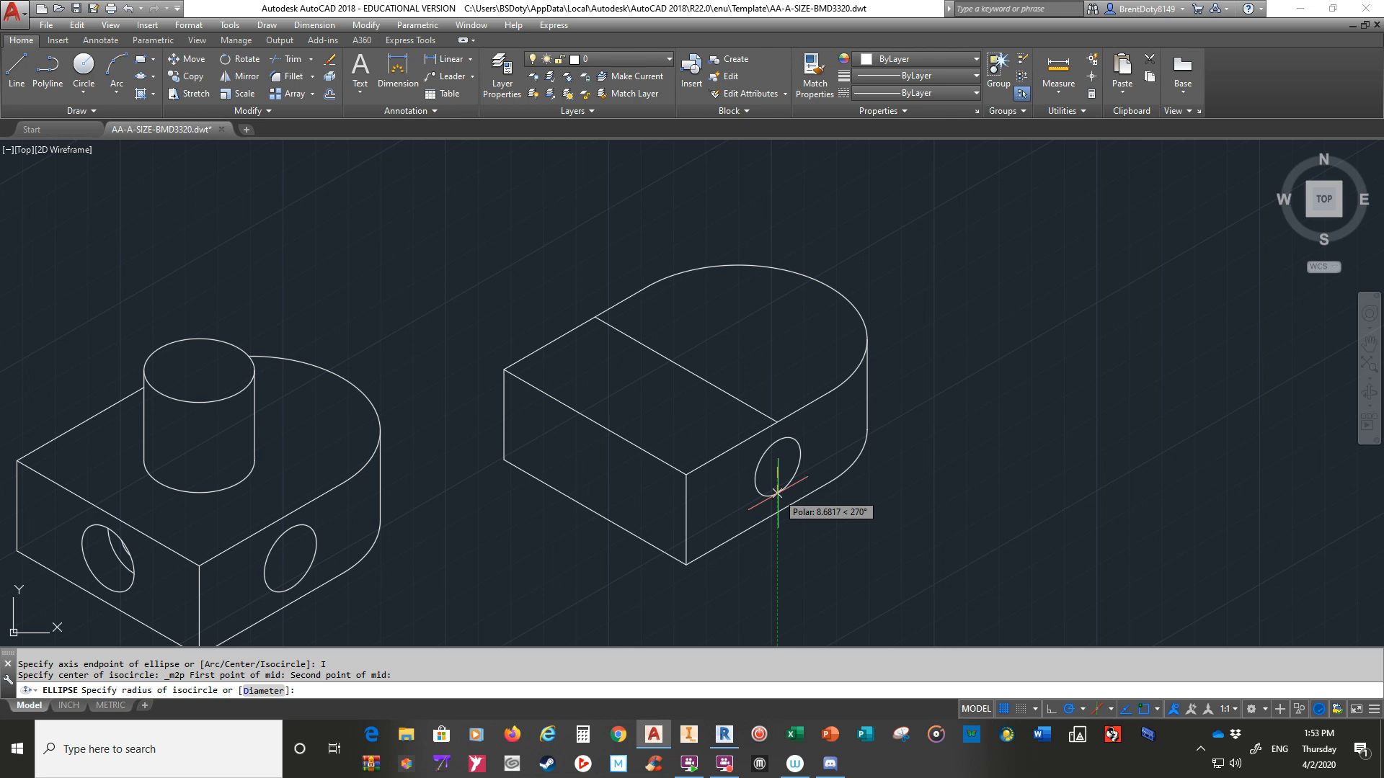
text(20)
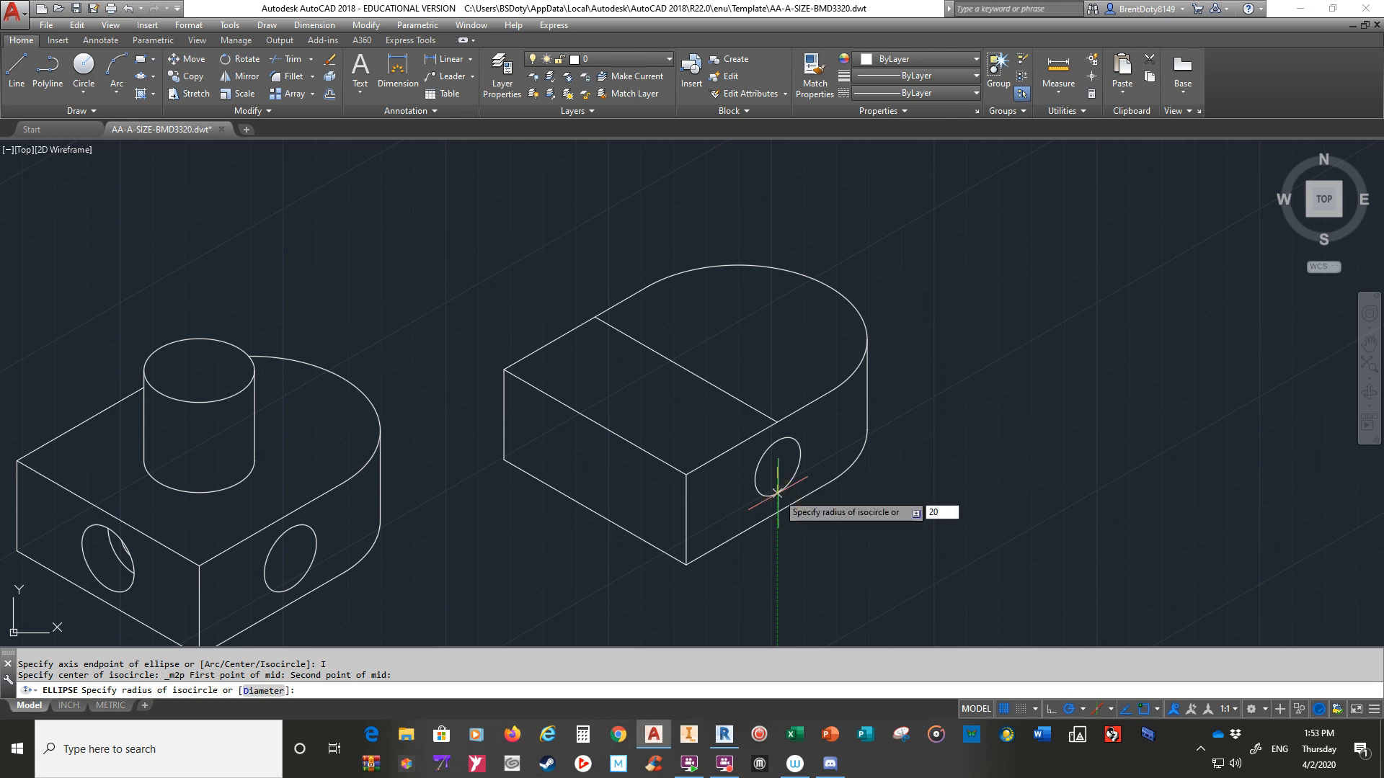
key(Return)
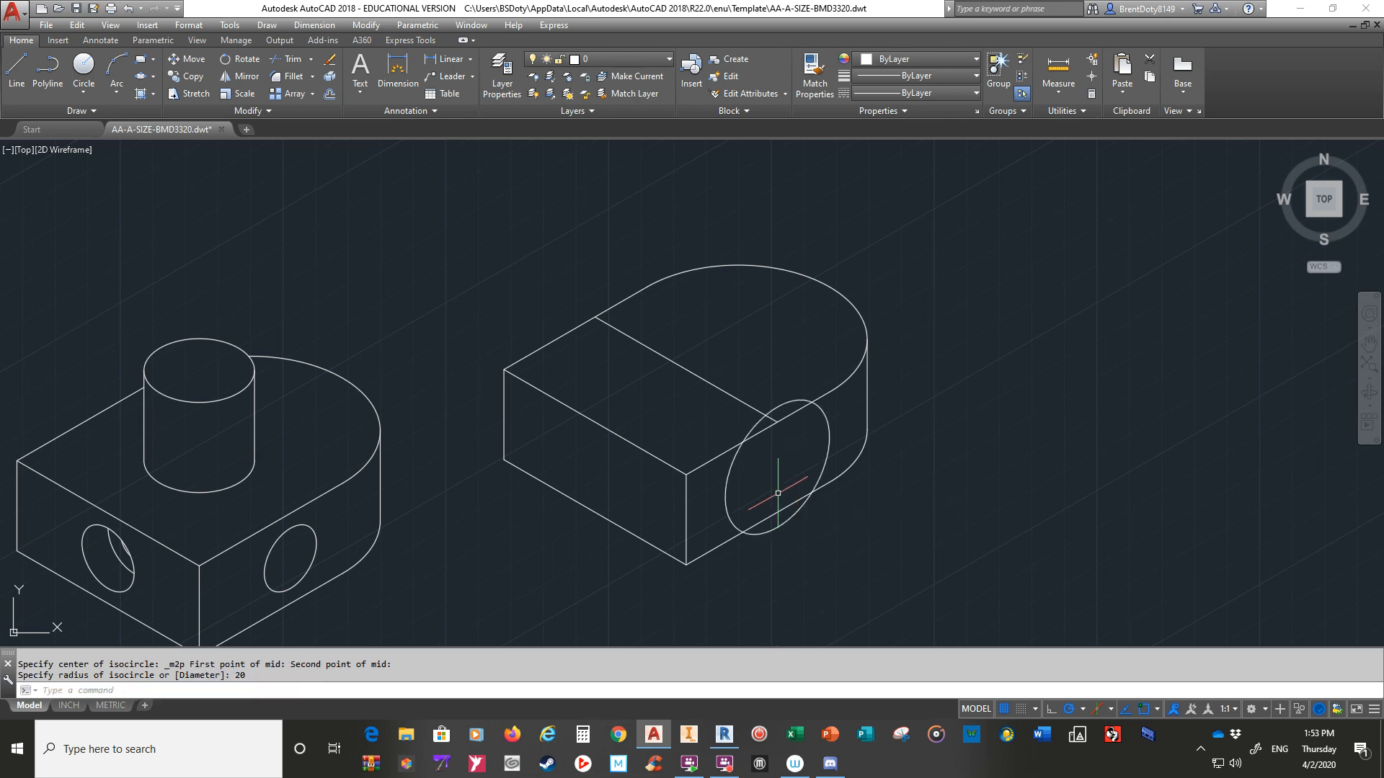
- Delete the radius 20 isocircle from the right face
click(826, 417)
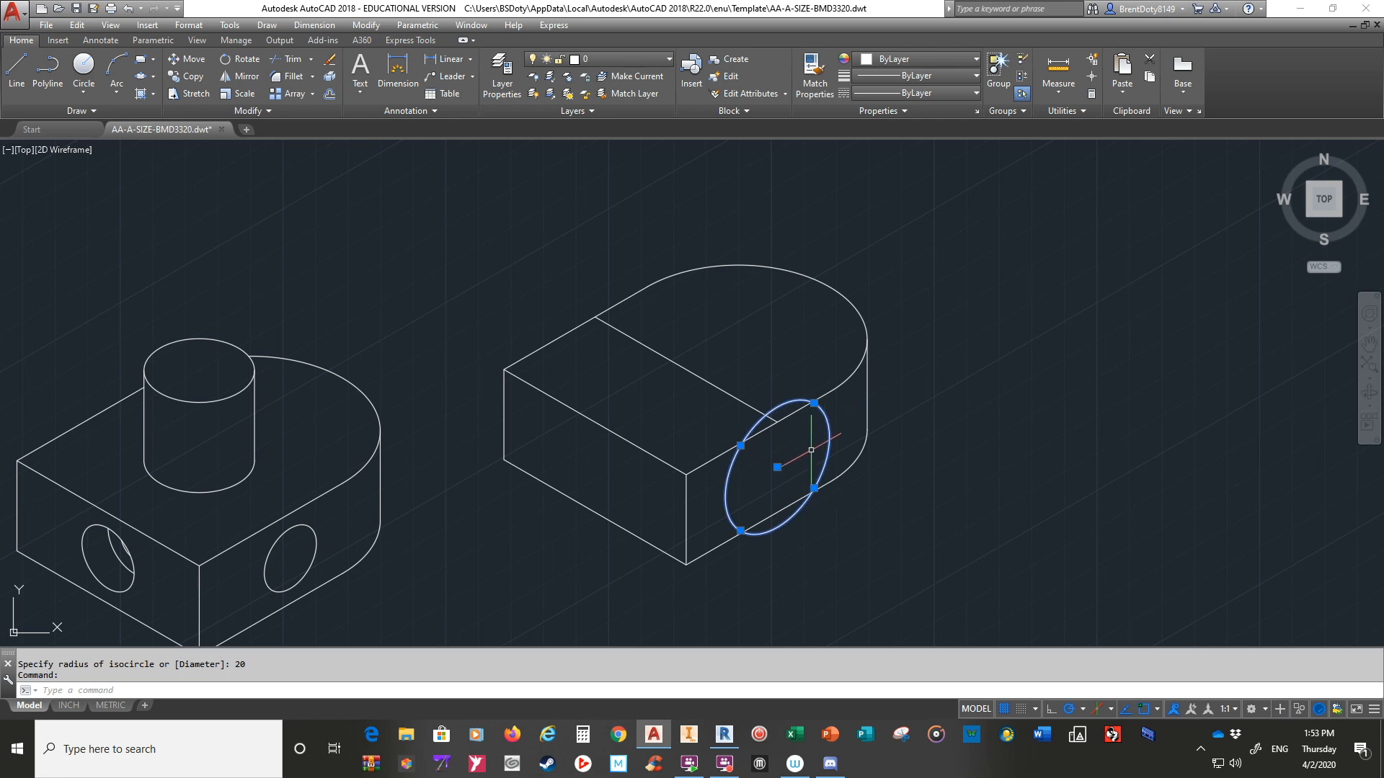
click(814, 403)
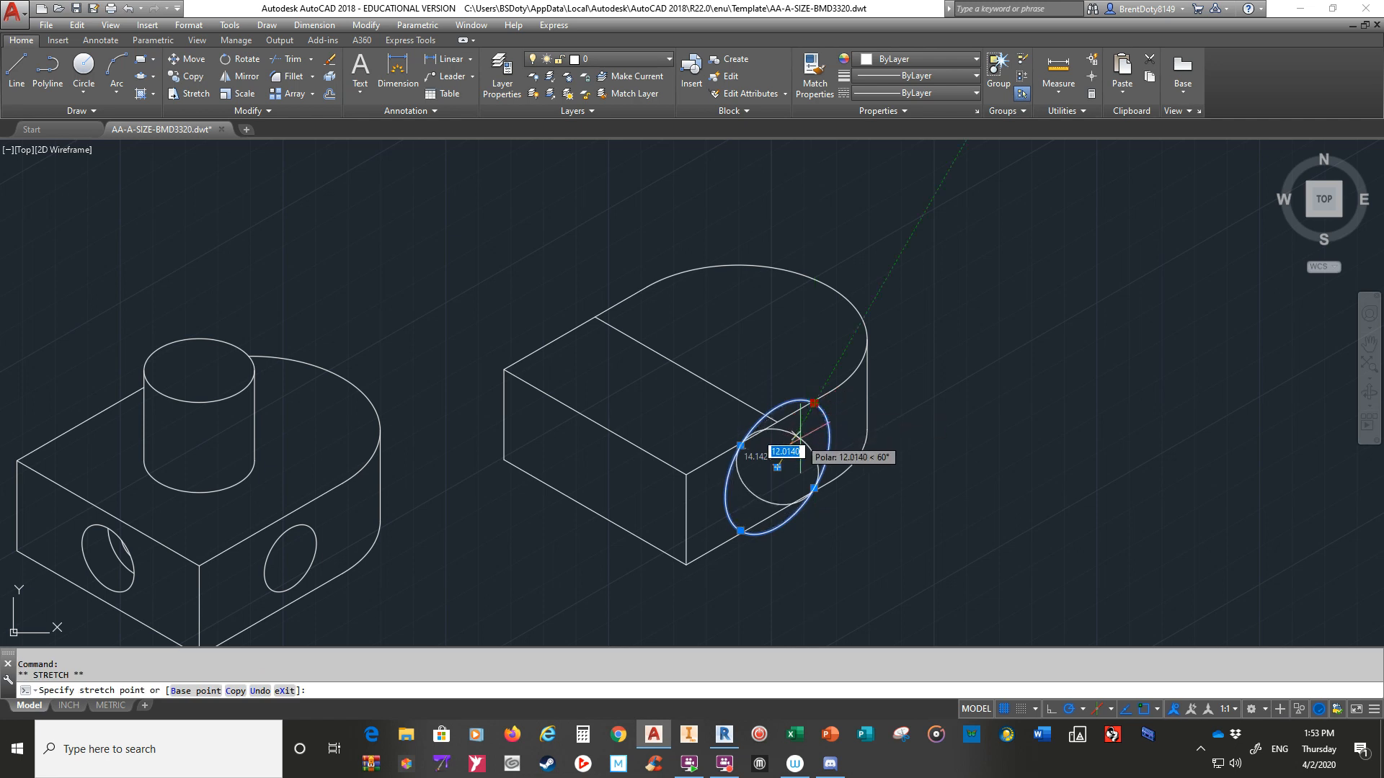
key(Escape)
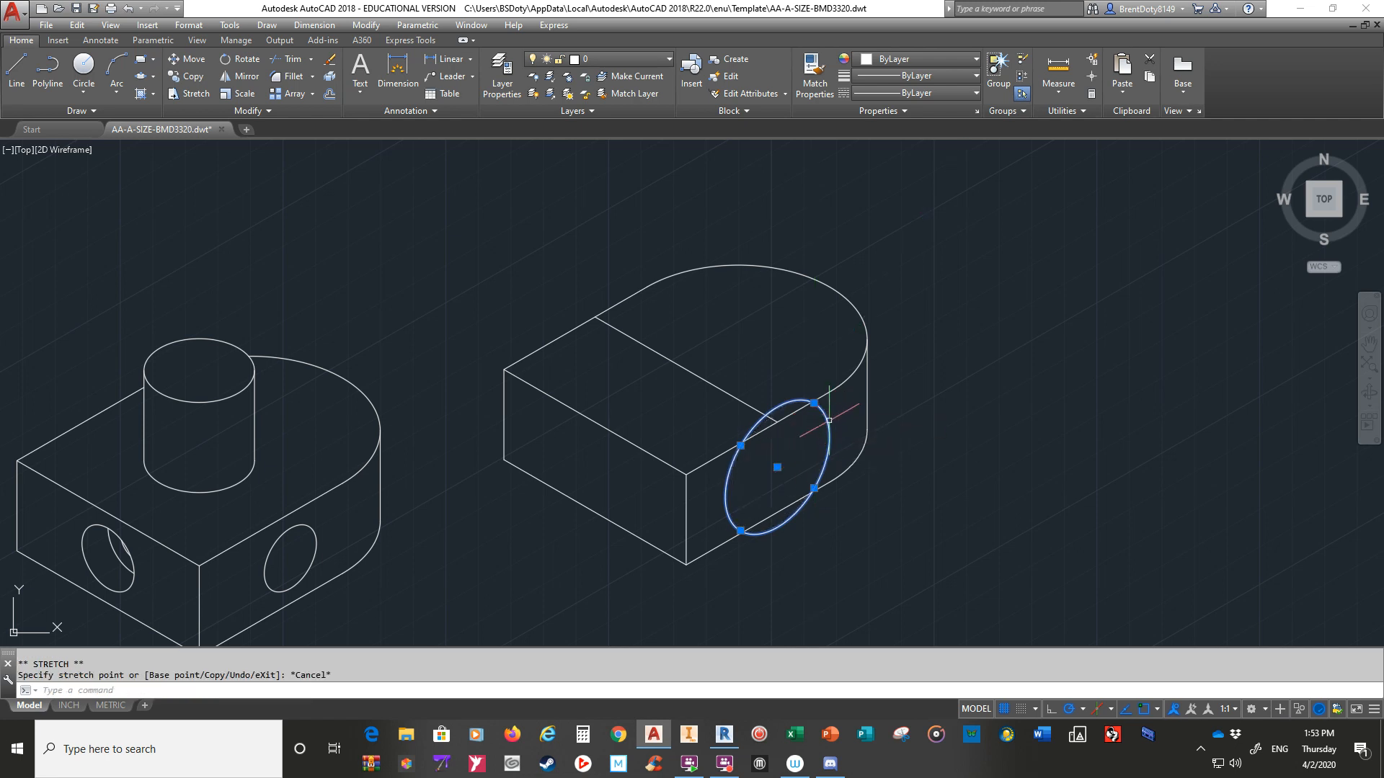
click(813, 488)
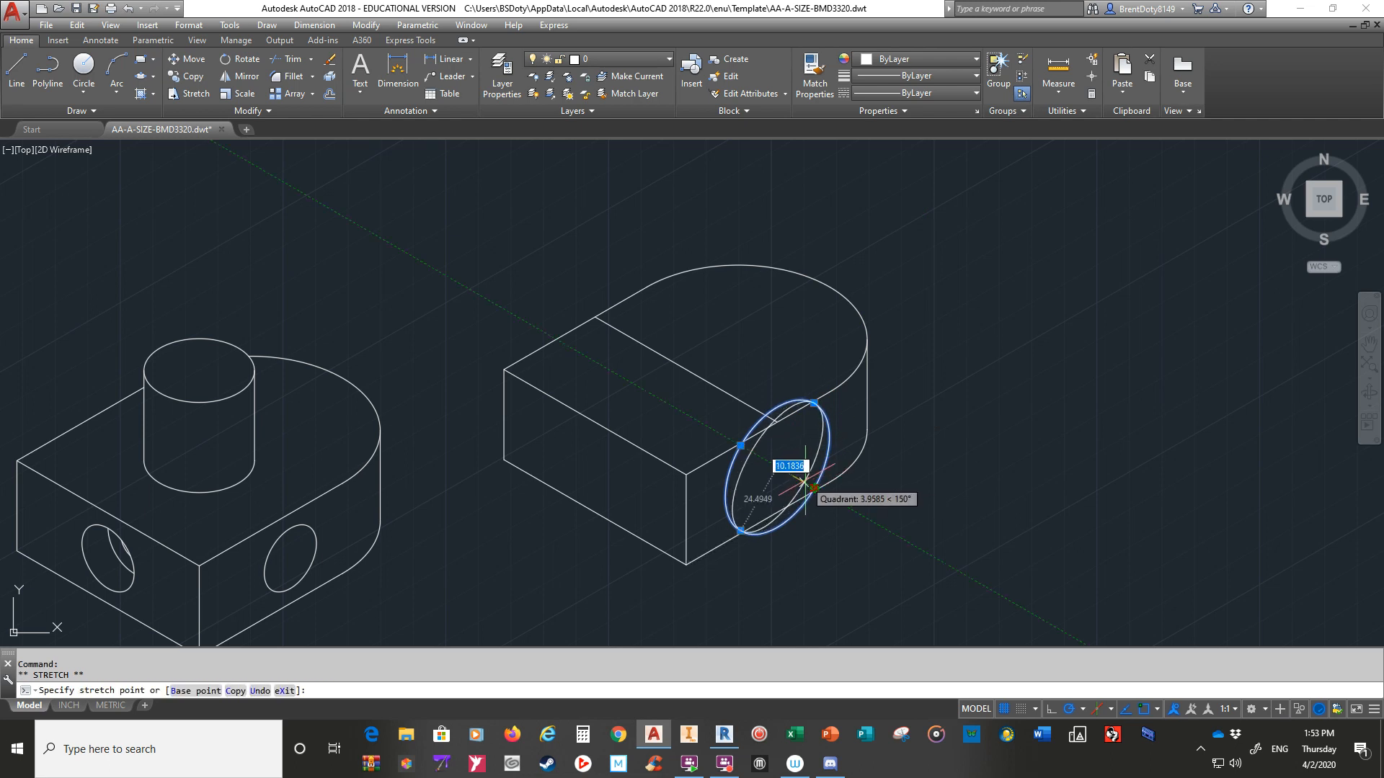
key(Escape)
key(Delete)
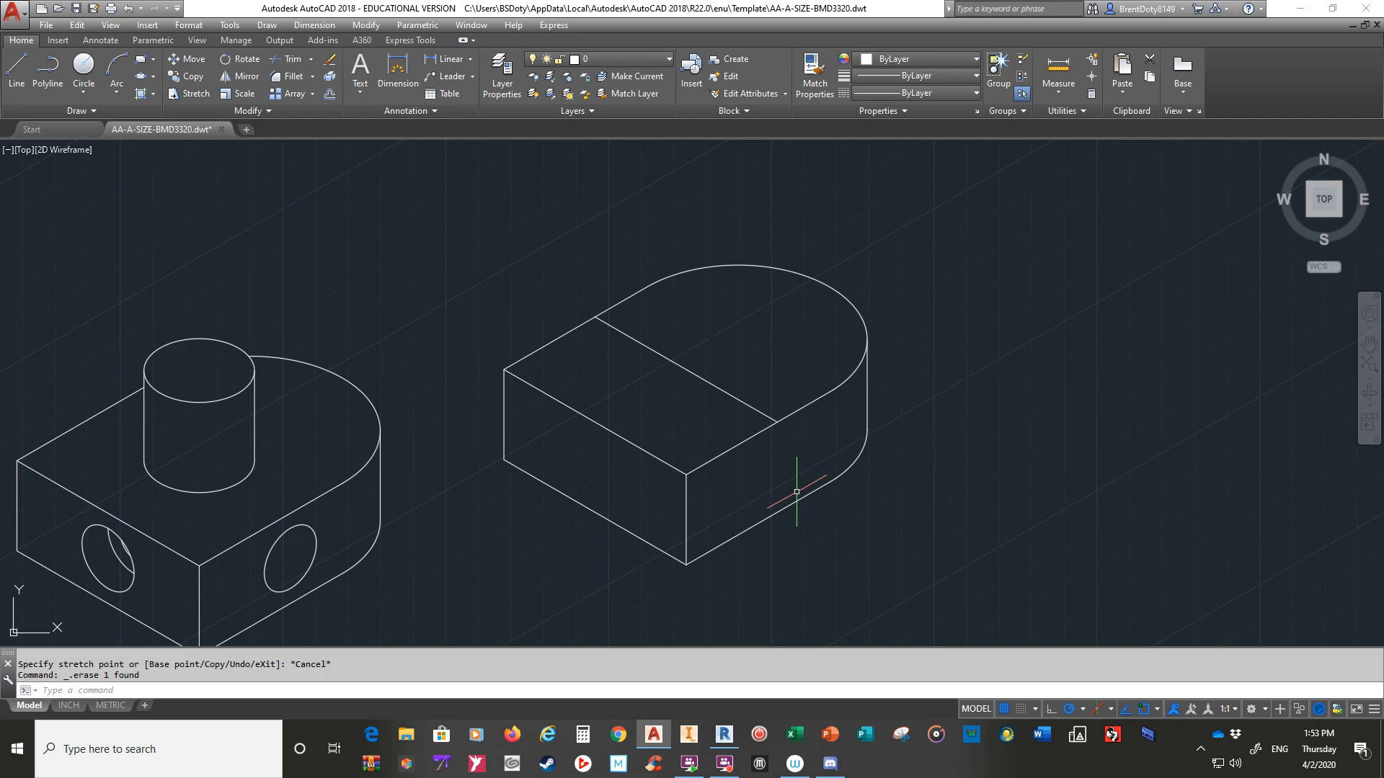
- Draw a radius 10 isocircle on the right face, centred midway between the copied line's end and the bottom edge directly below
click(141, 78)
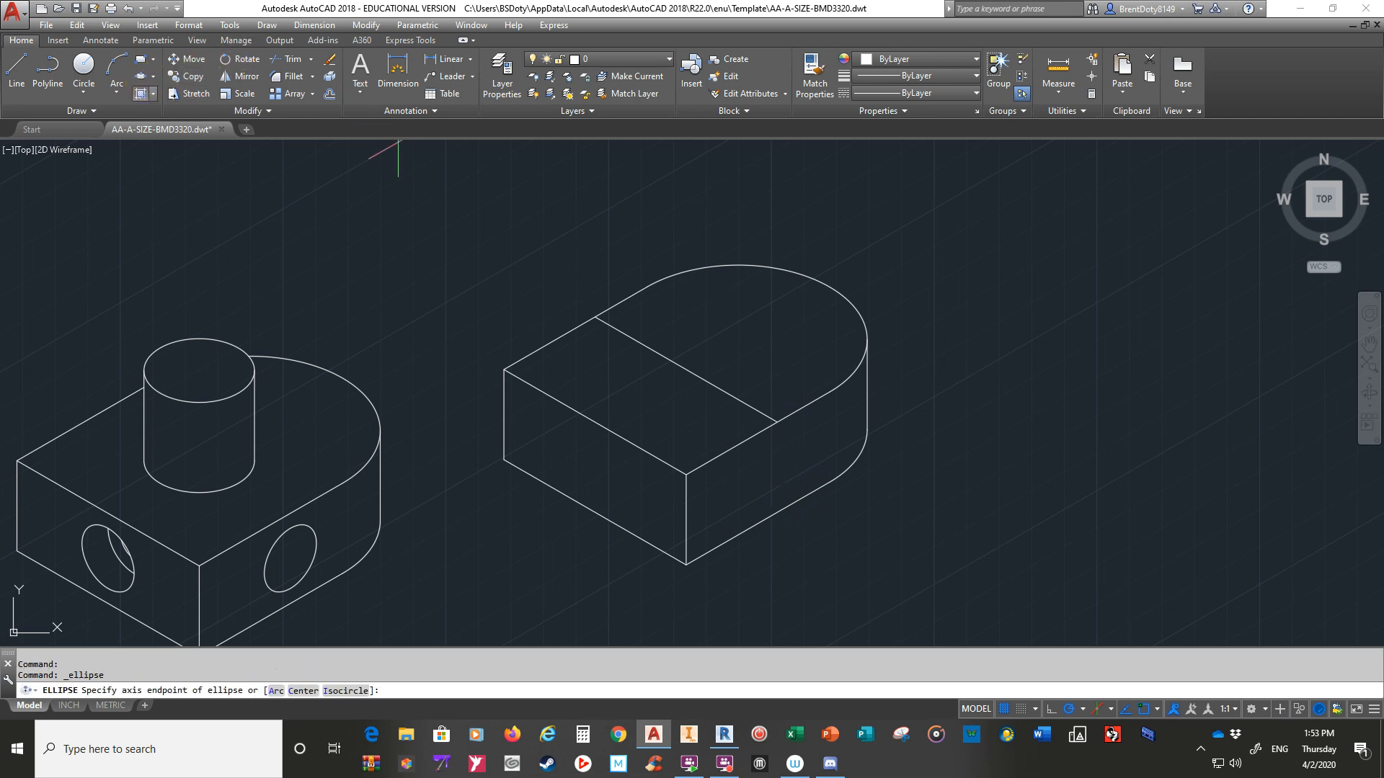
click(338, 691)
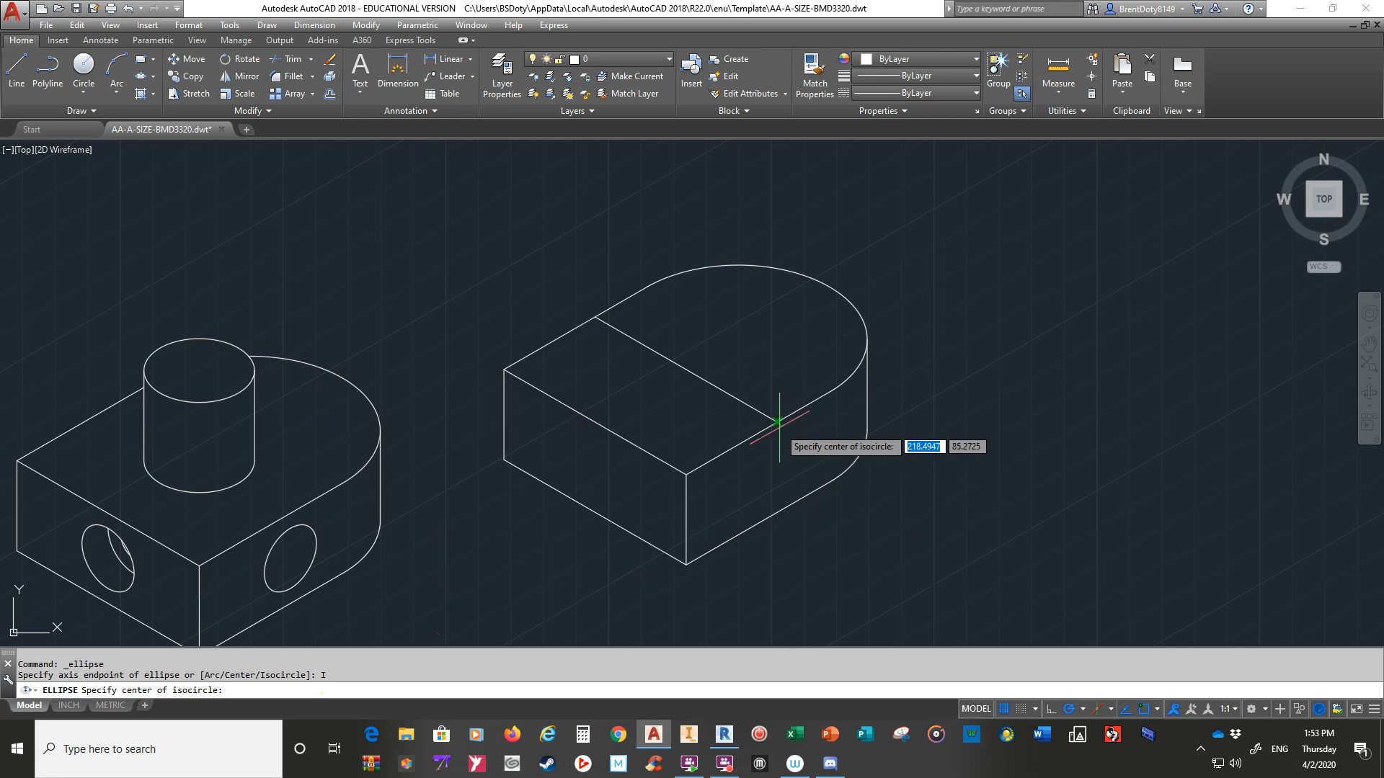
key(F8)
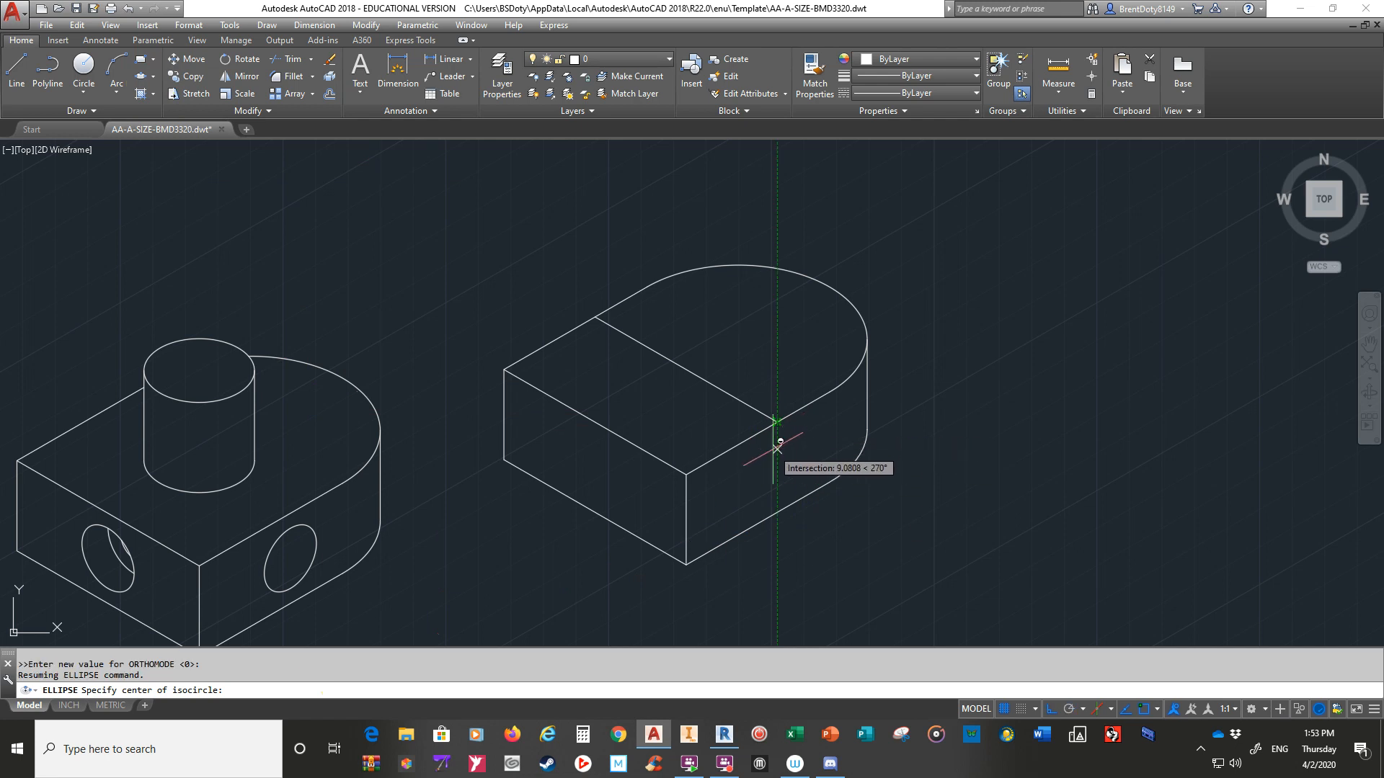
shift+right_click(762, 472)
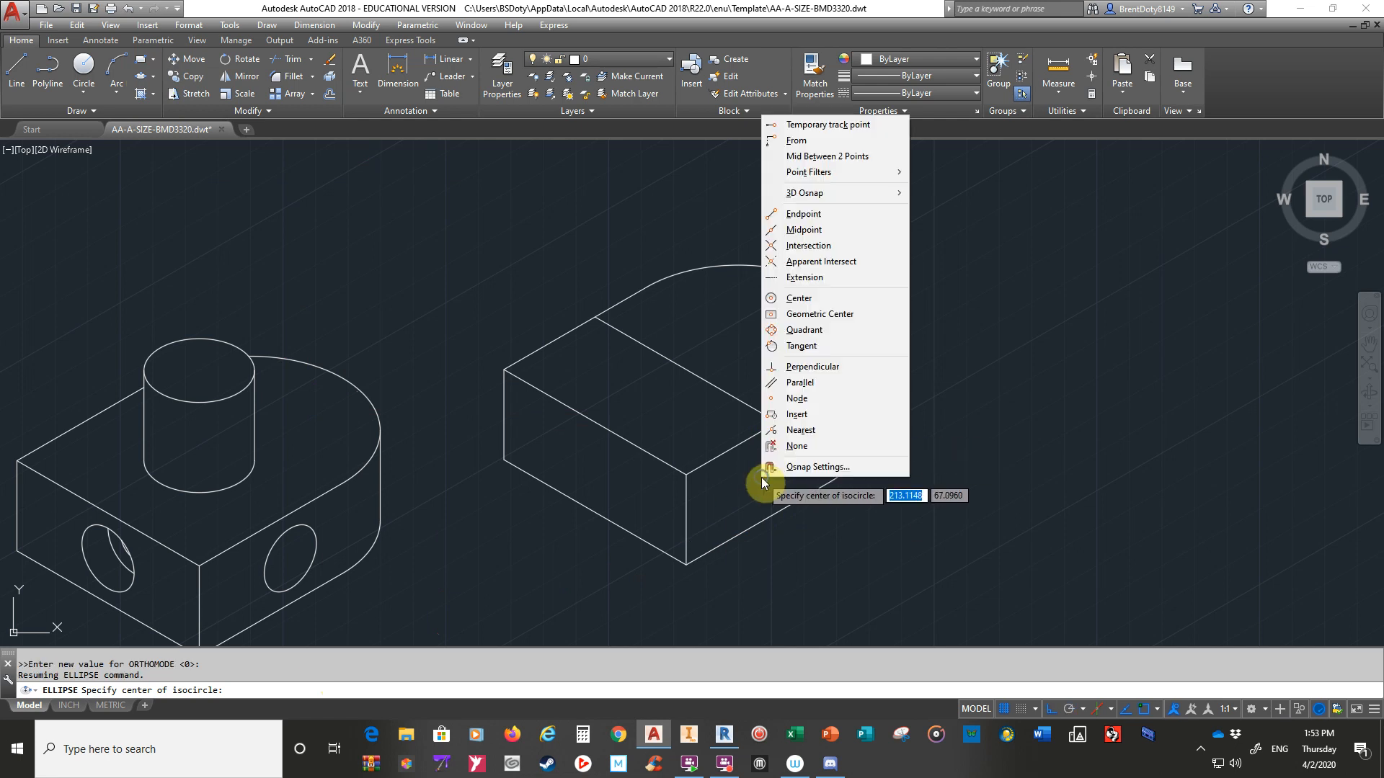
click(821, 156)
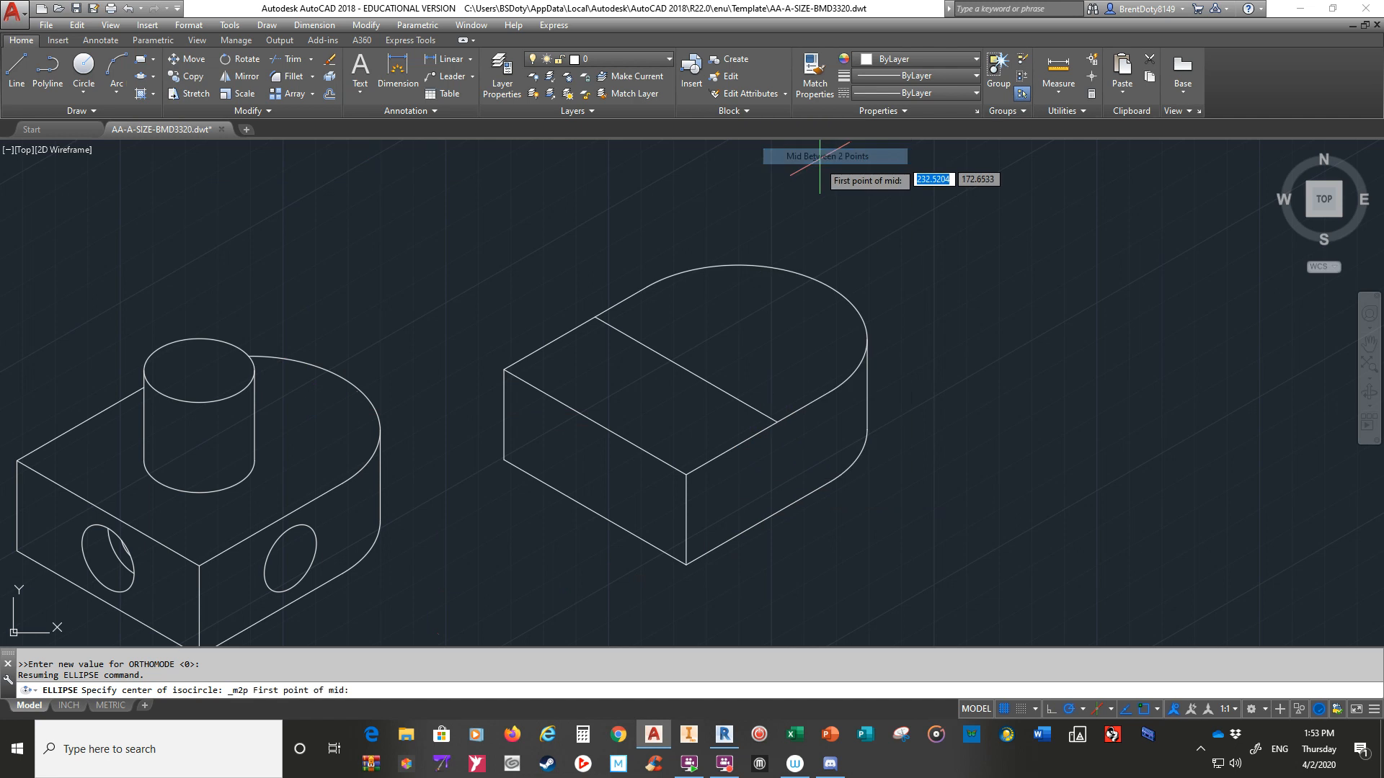
click(776, 421)
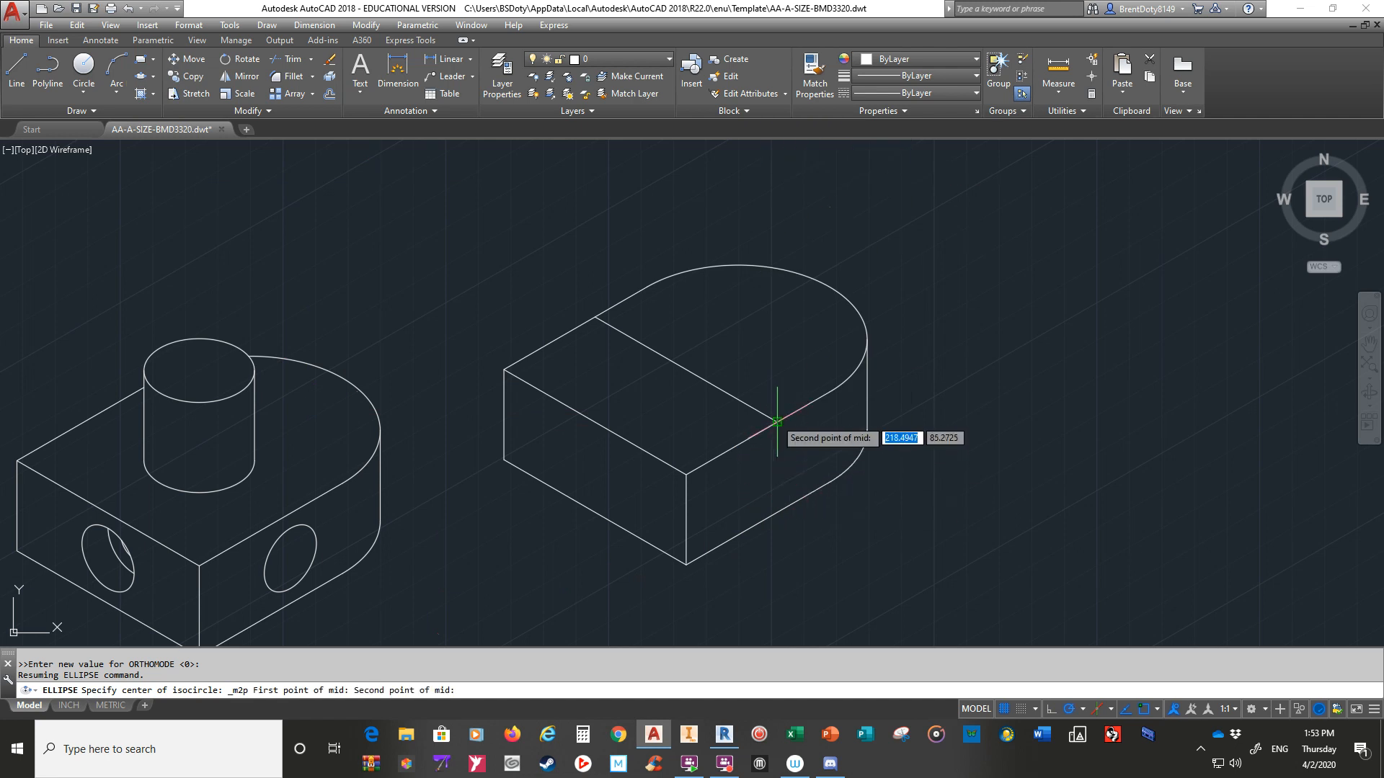
click(776, 512)
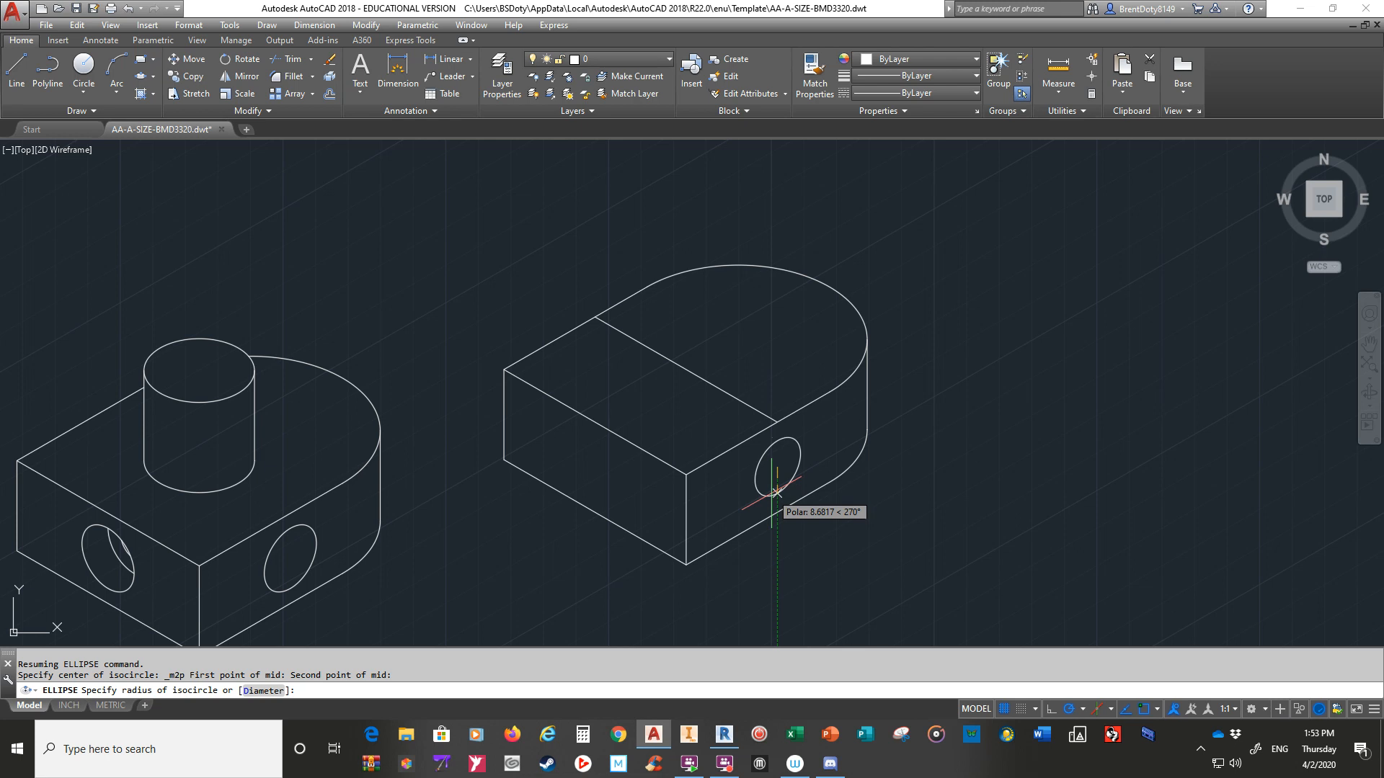
text(10)
key(Return)
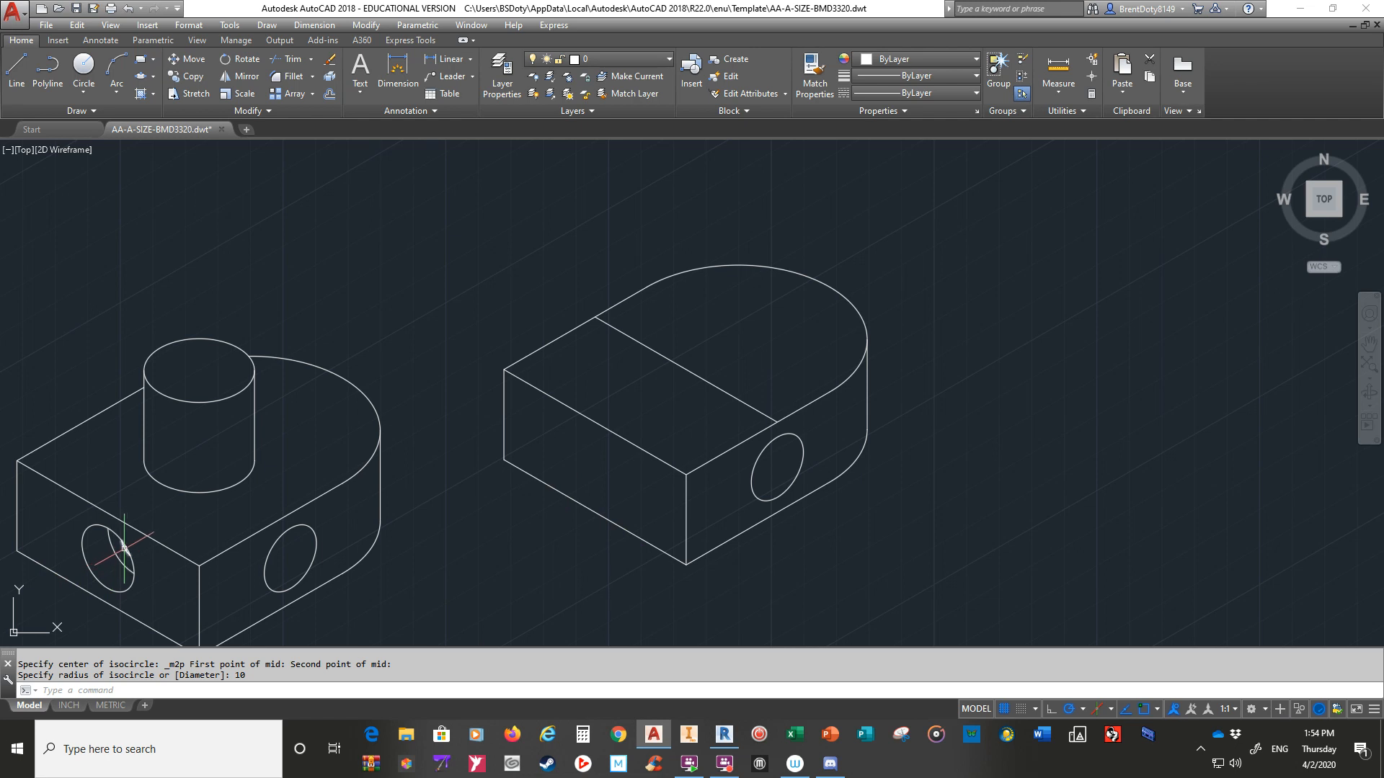
- Switch the isometric drafting plane to isoplane Left for an ellipse on the block's left face
click(141, 77)
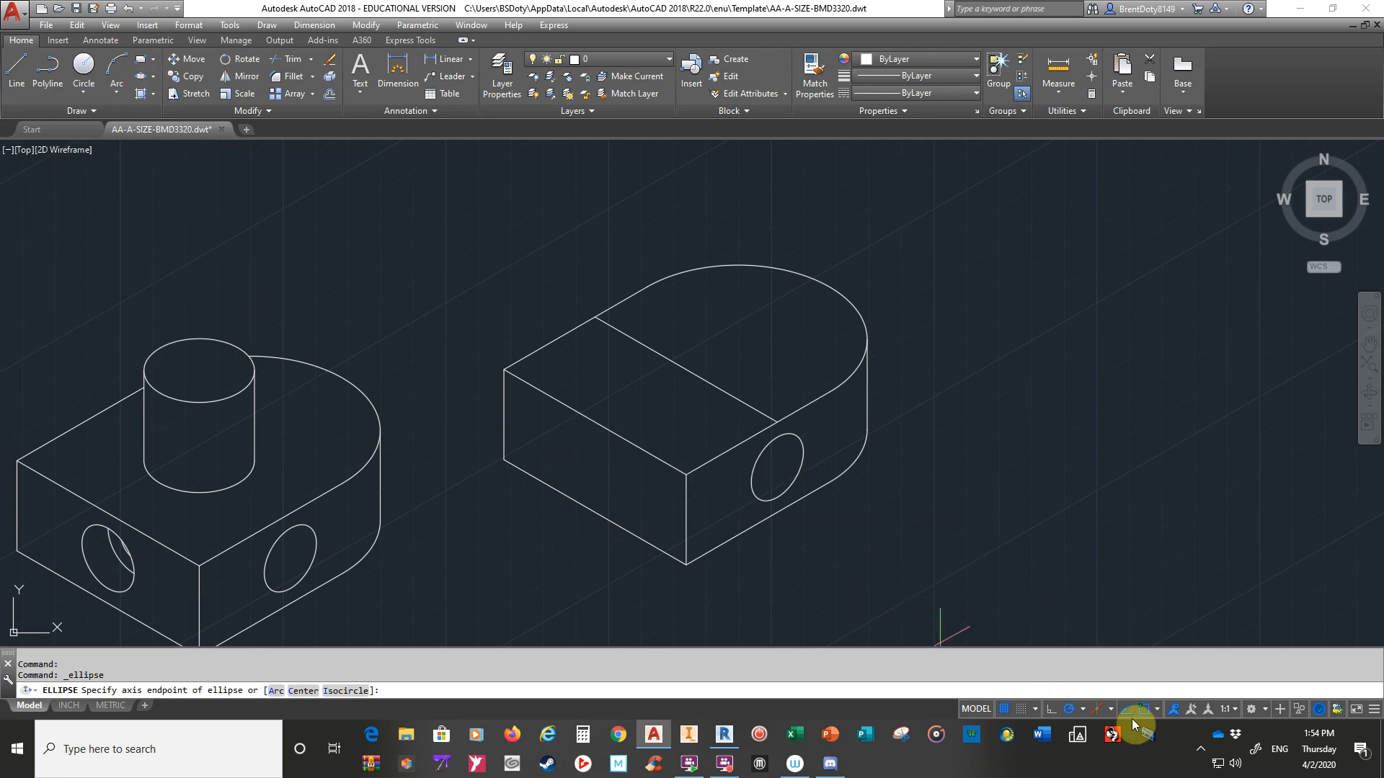
click(1112, 707)
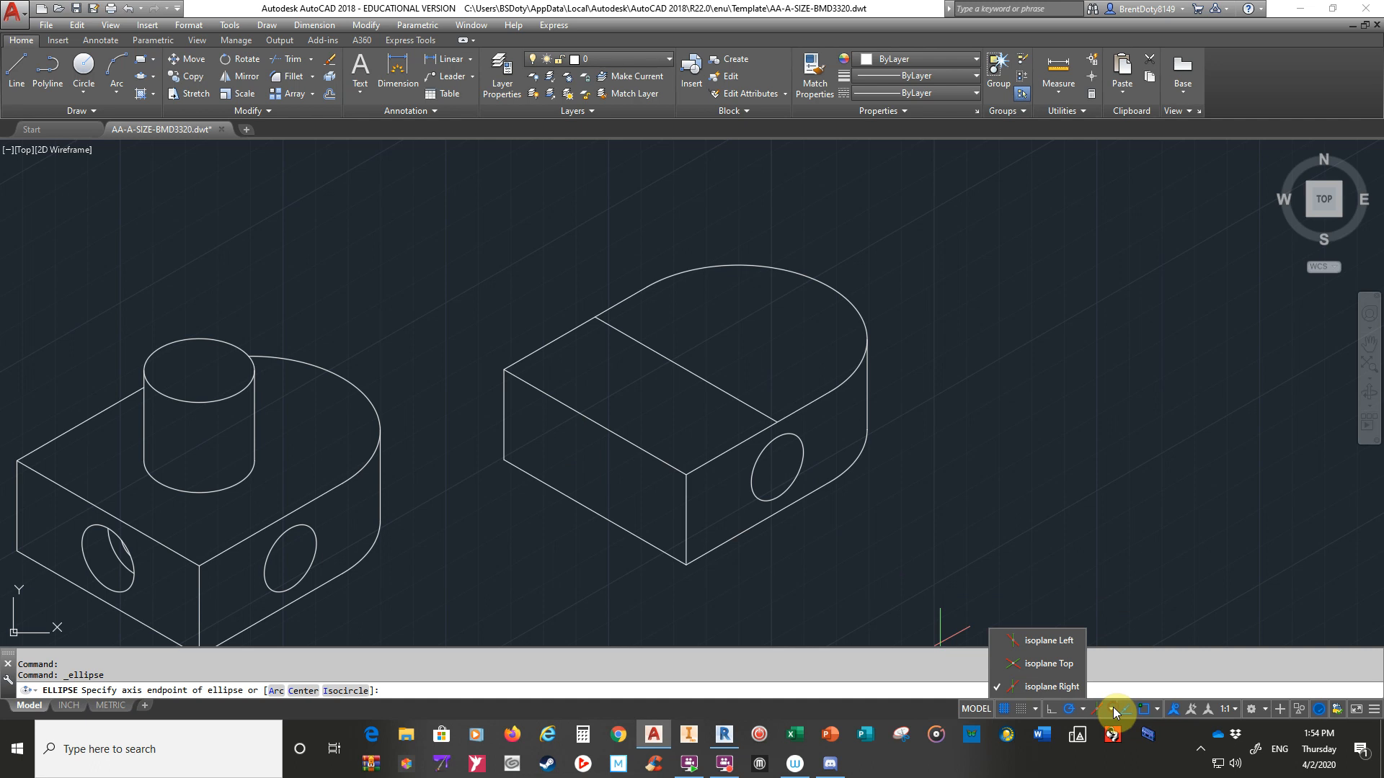
click(1024, 632)
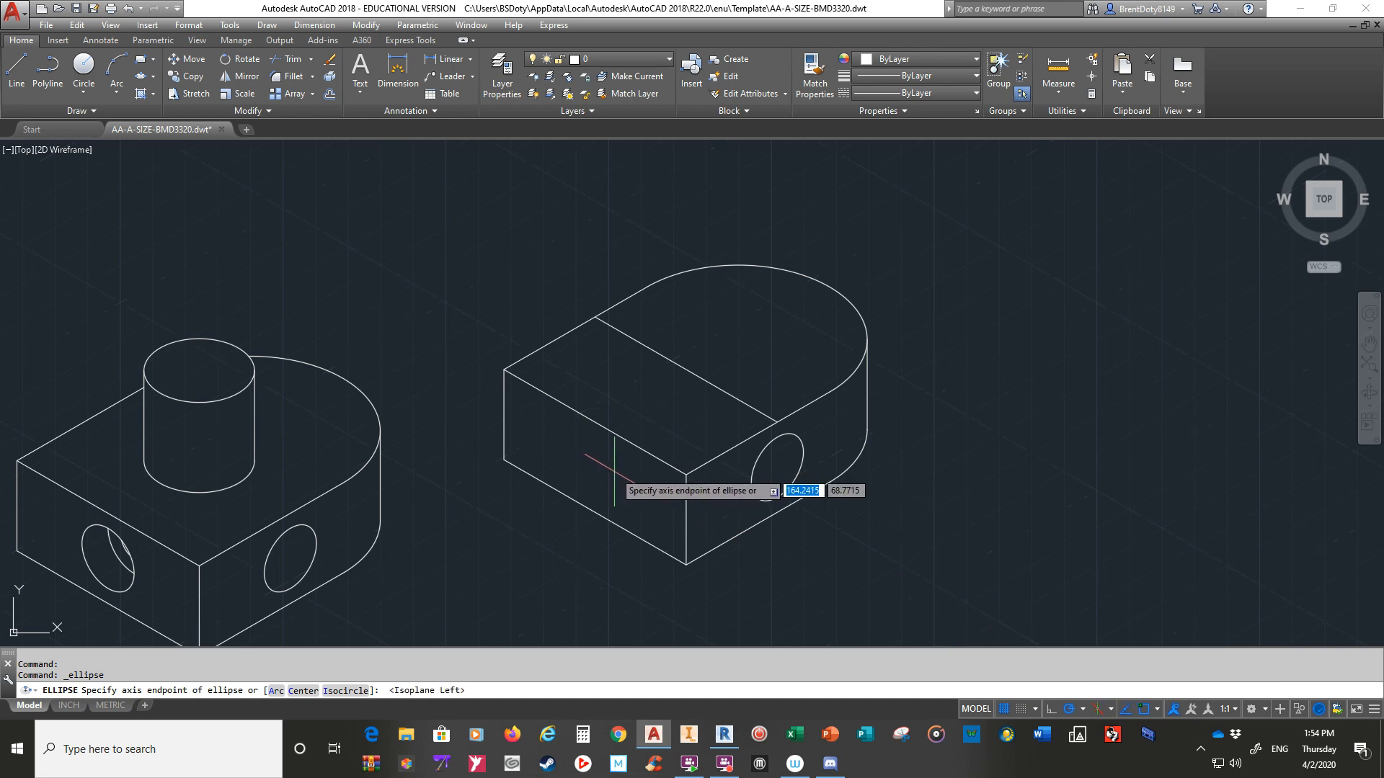
click(348, 691)
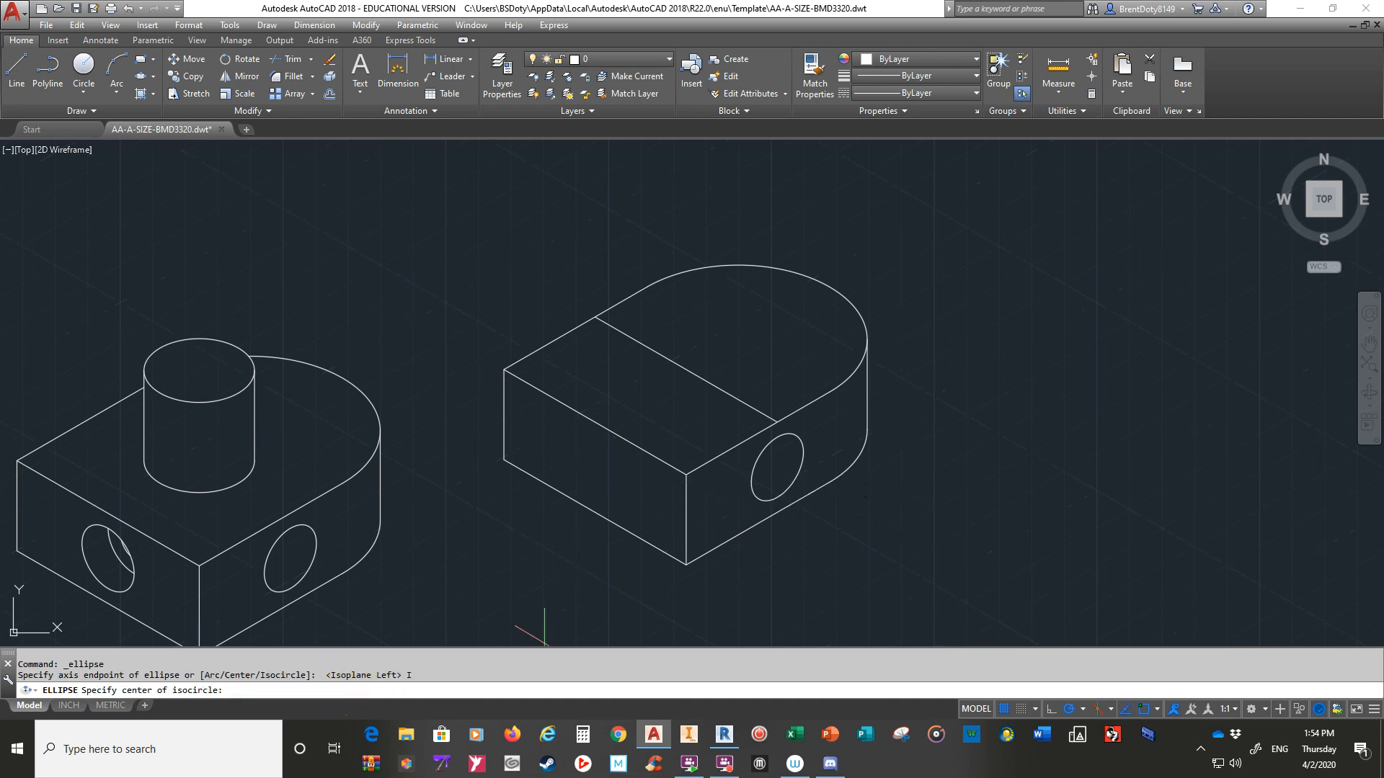
click(595, 422)
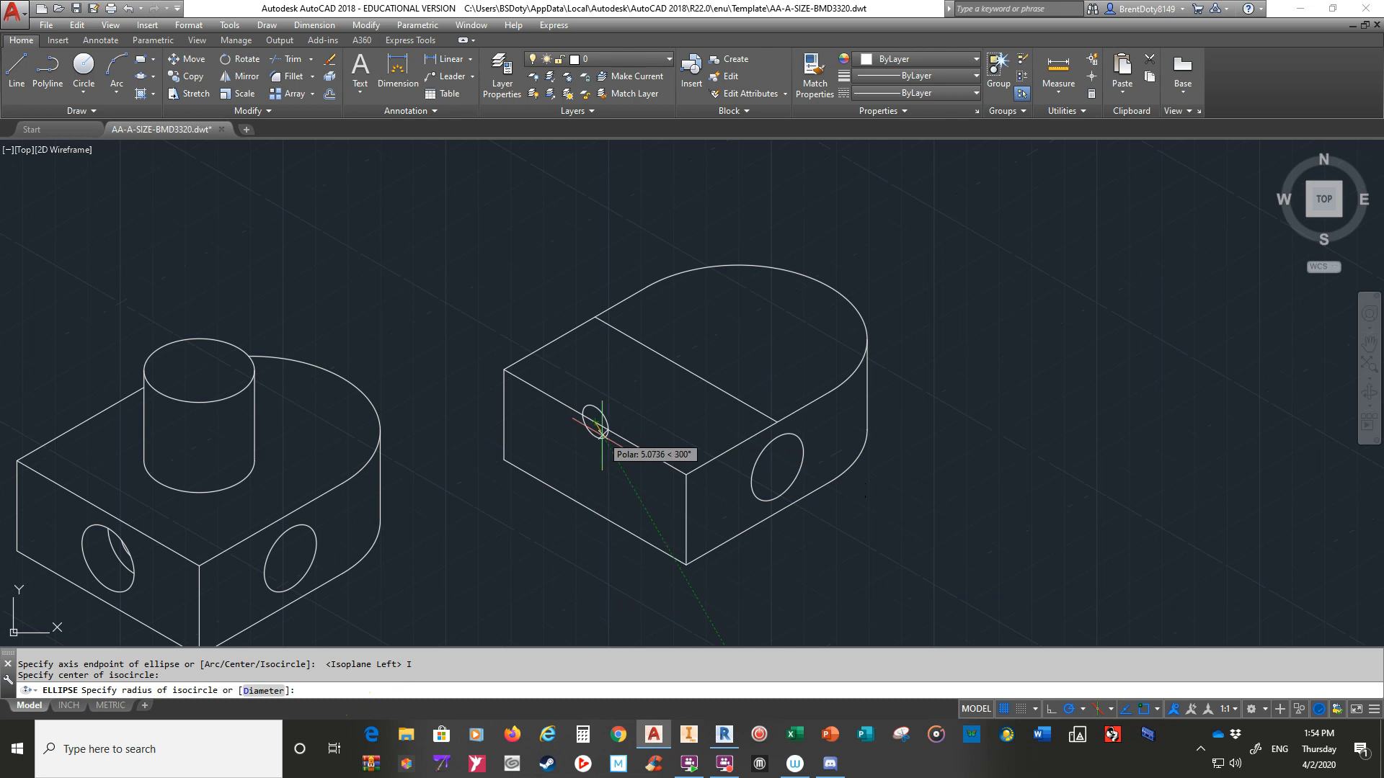
key(Escape)
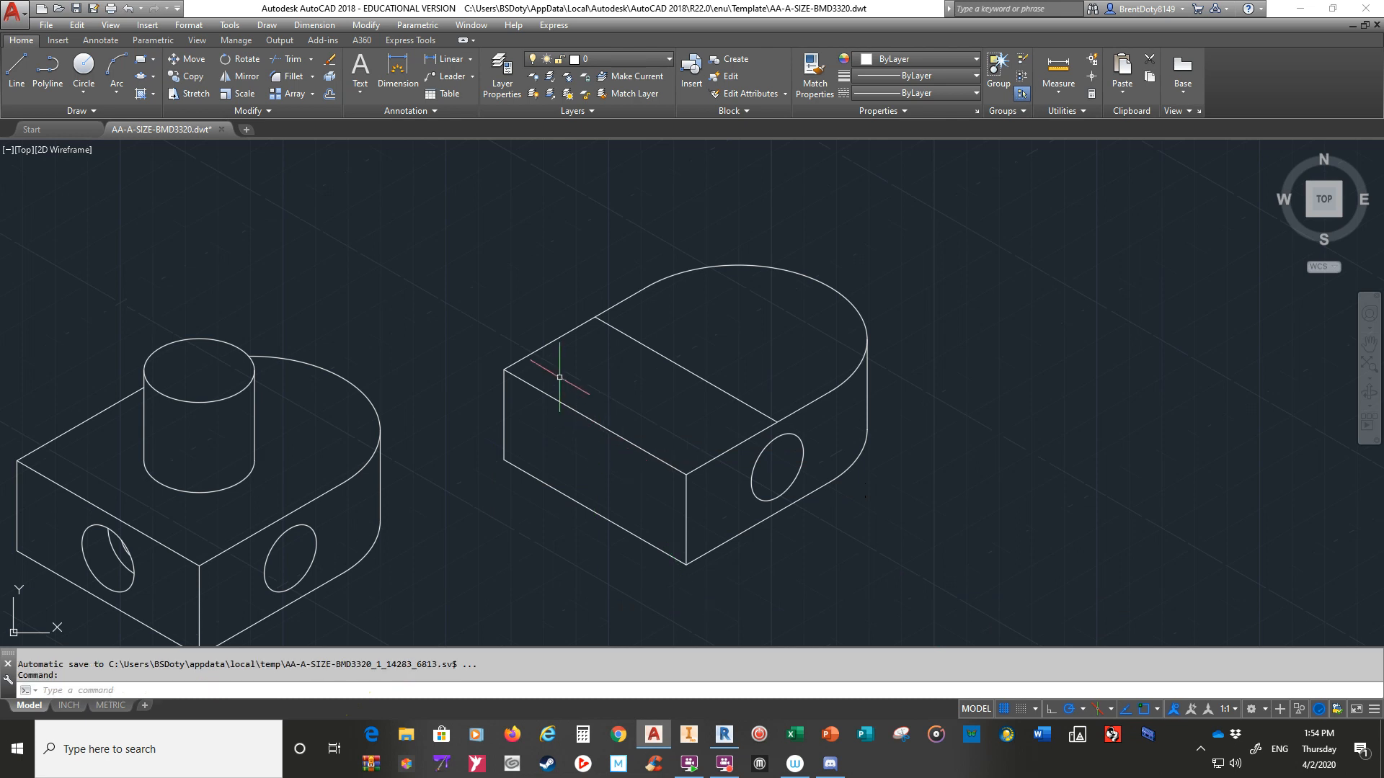
- Draw a radius 10 isocircle on the left face, centred midway between the midpoints of its top and bottom edges
click(139, 94)
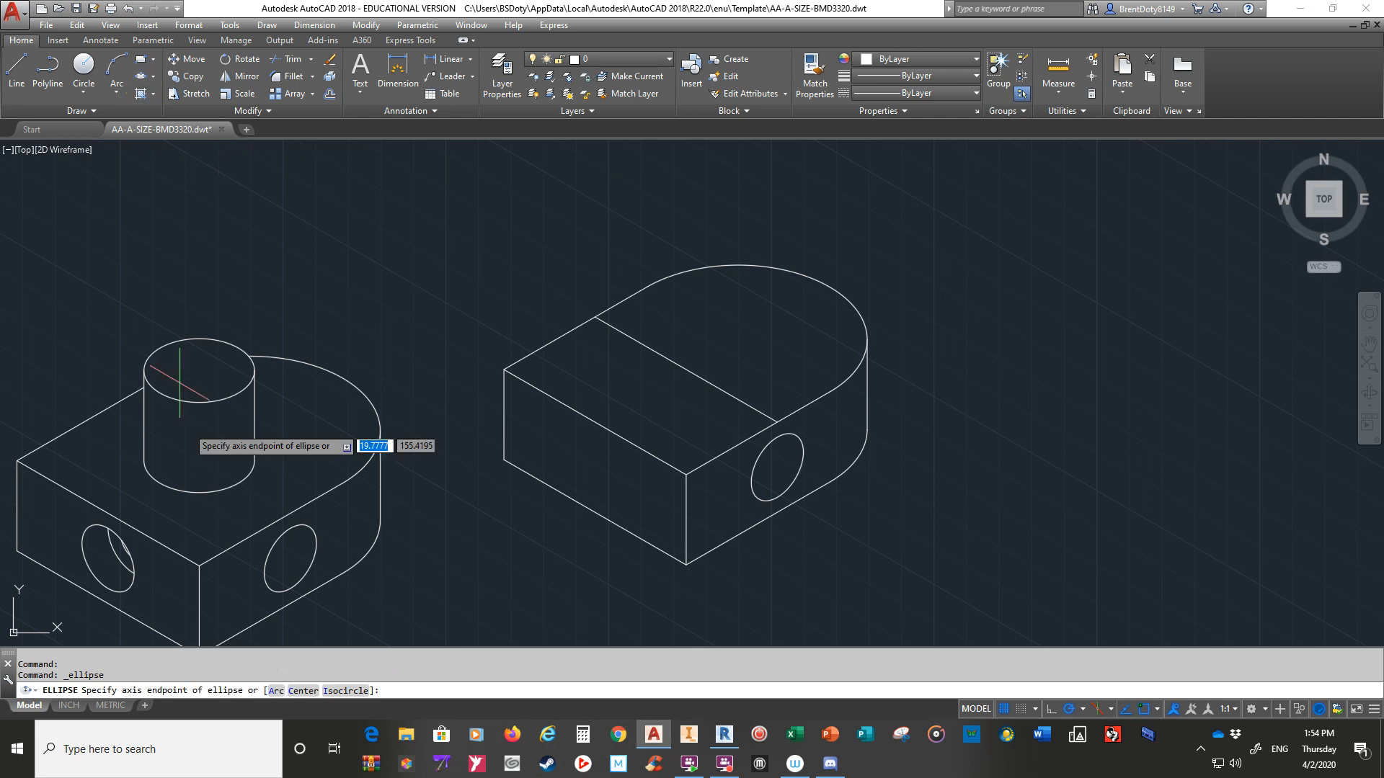
click(346, 690)
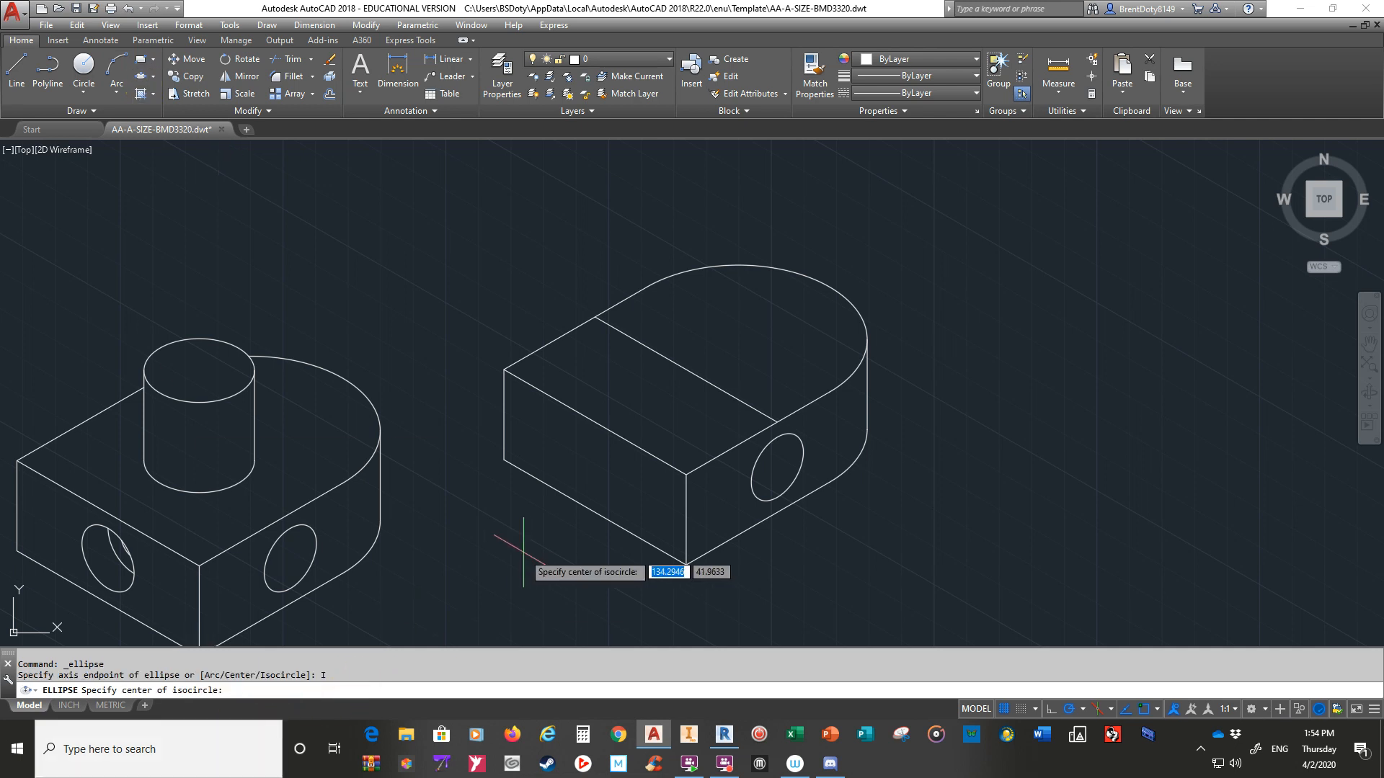
shift+right_click(501, 571)
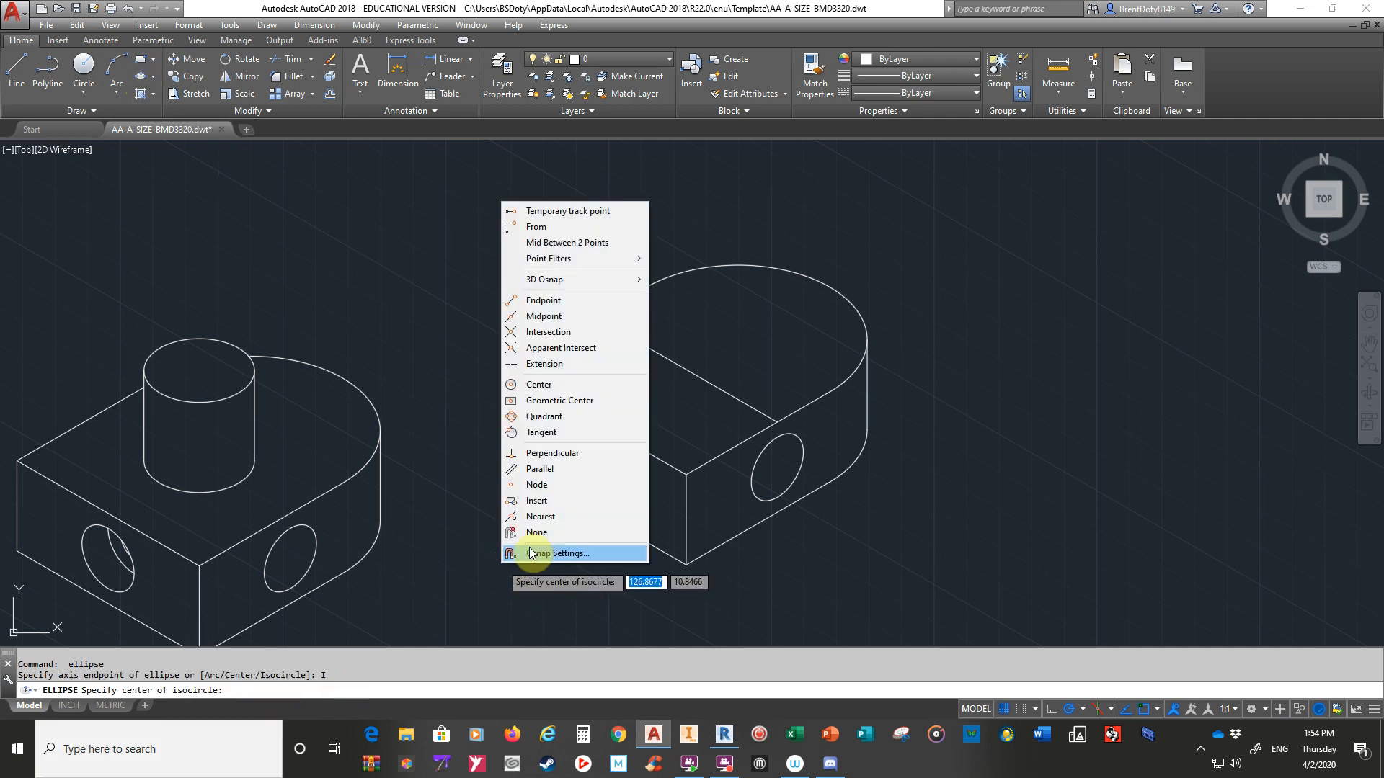
click(548, 243)
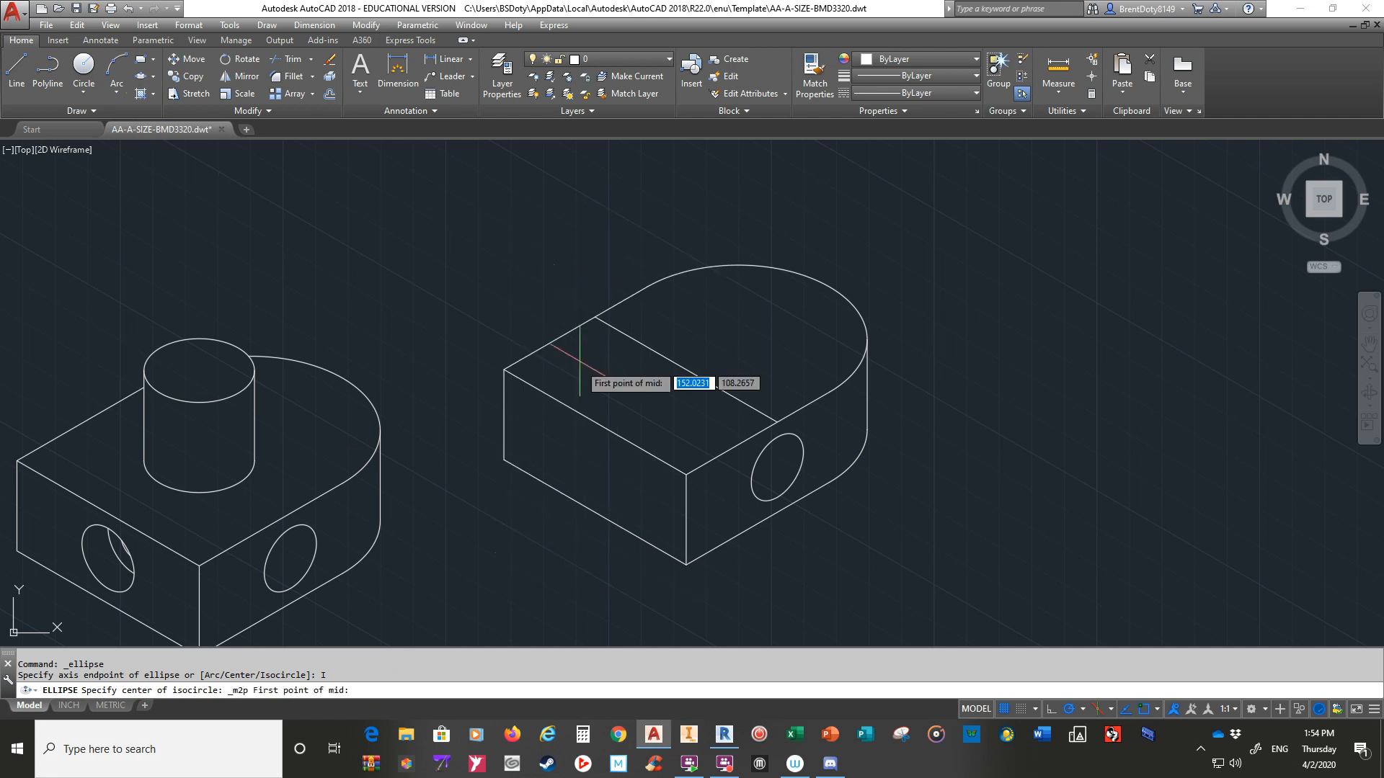
click(595, 422)
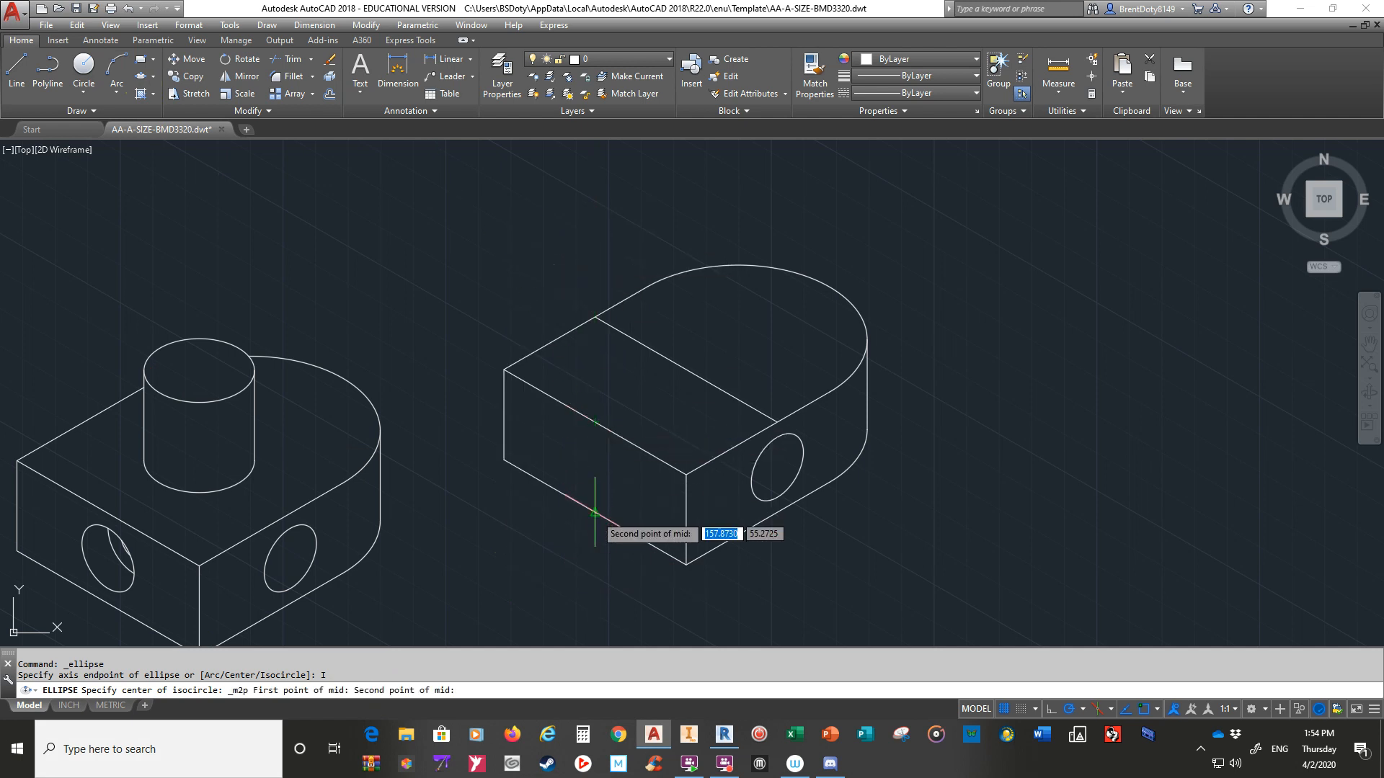
click(595, 513)
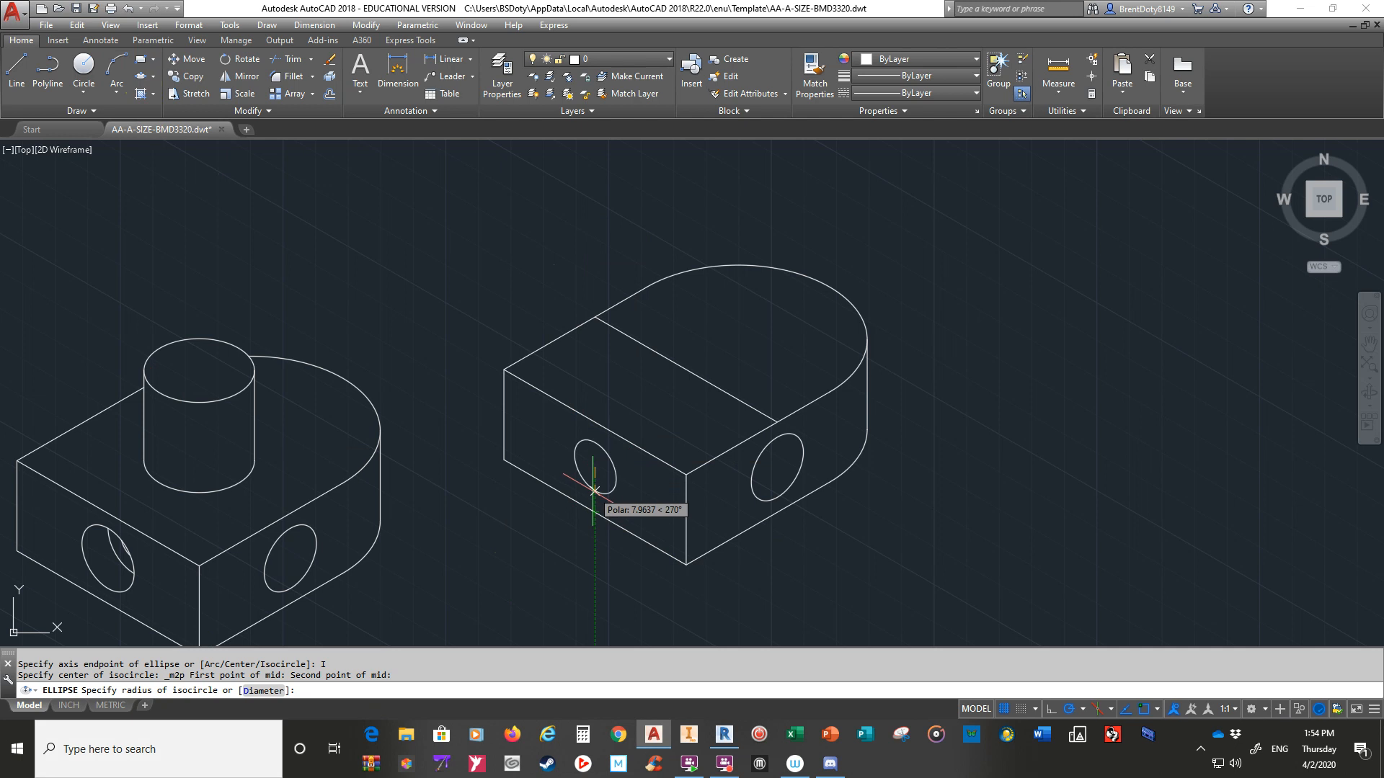
text(10)
key(Return)
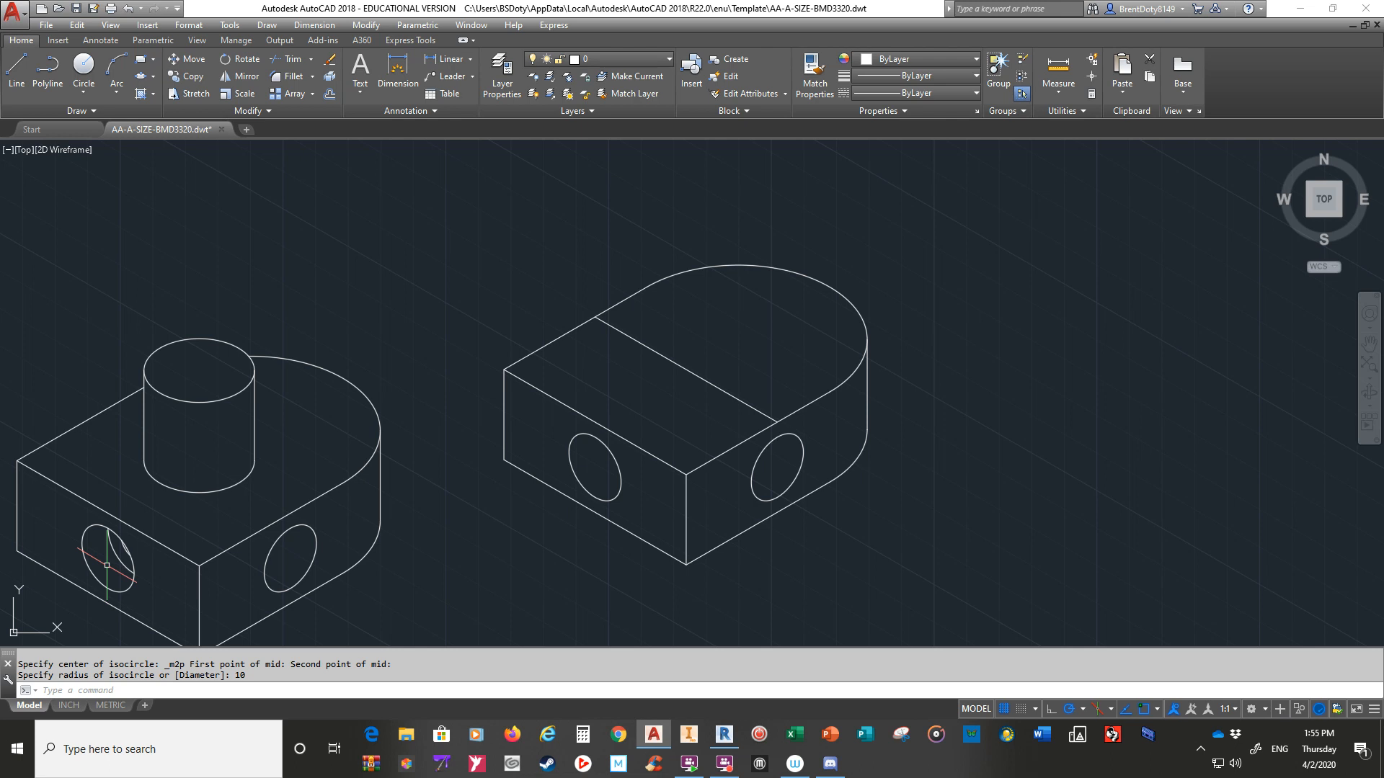
- Copy the left-face isocircle 10 units back into the block along the 30° axis, using the front top corner as base point
click(616, 457)
click(194, 82)
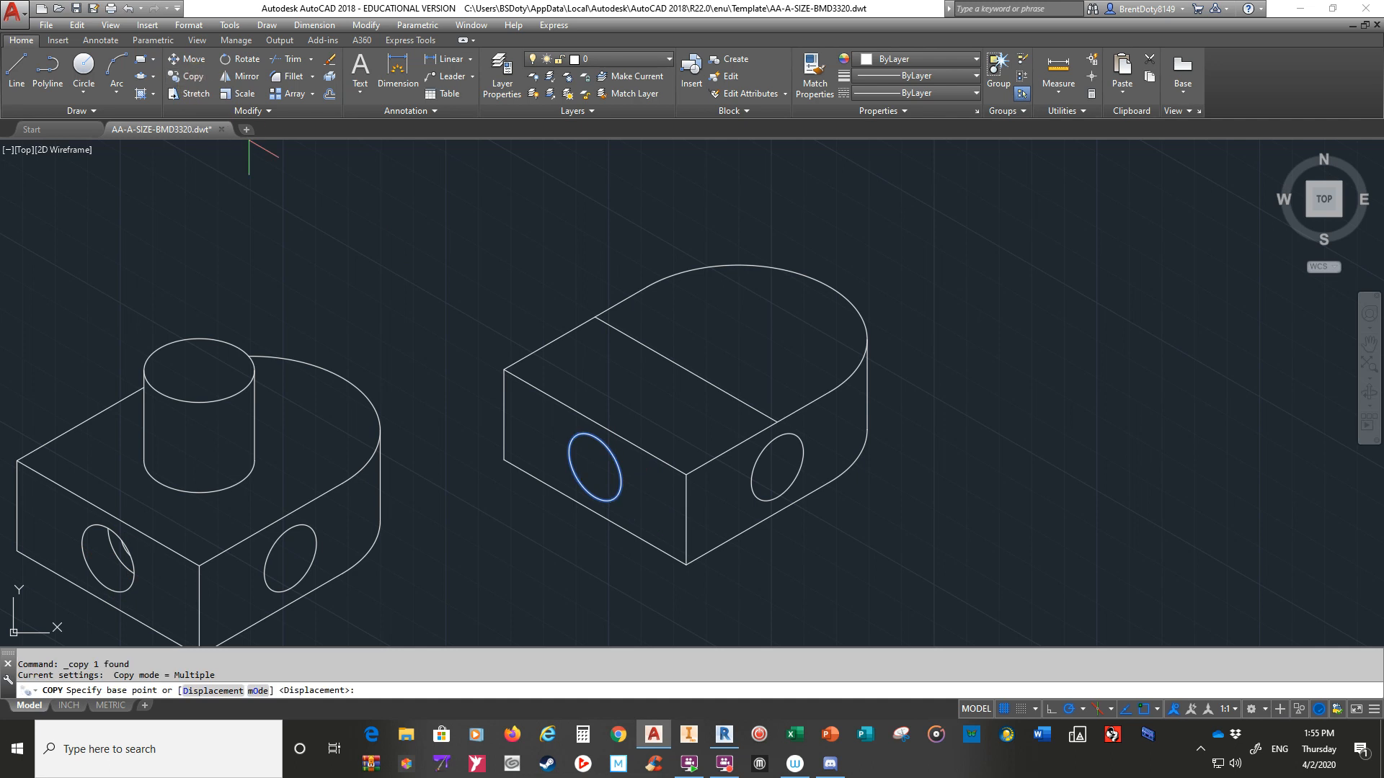
click(686, 475)
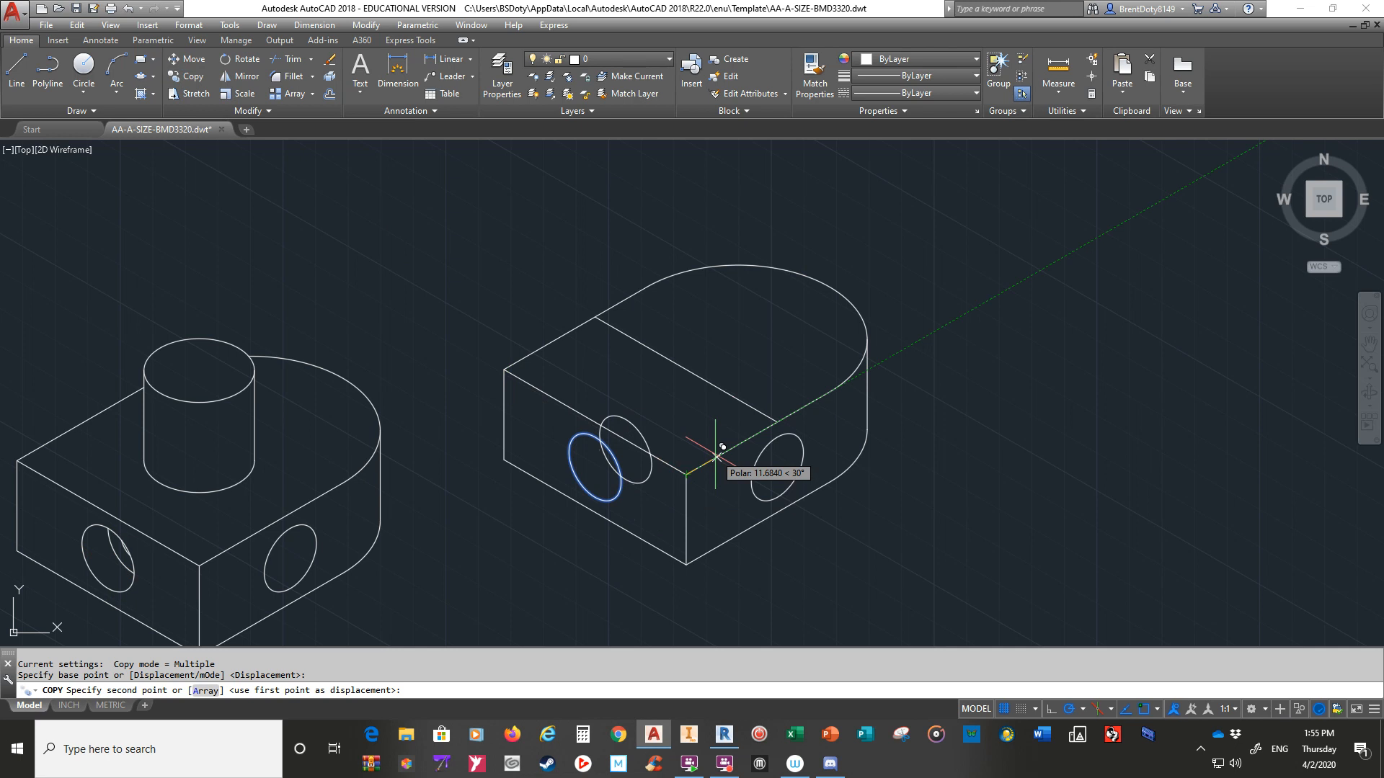
text(10)
key(Return)
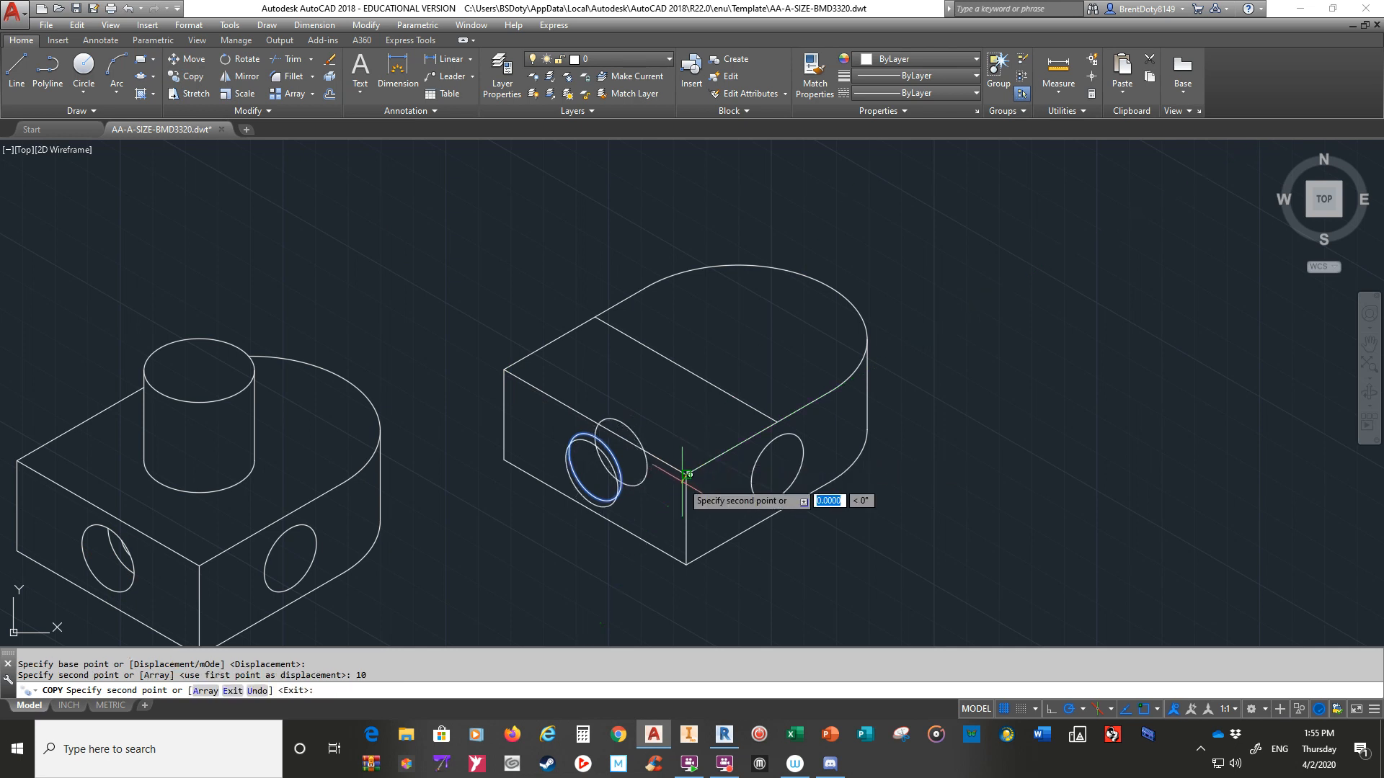
key(Return)
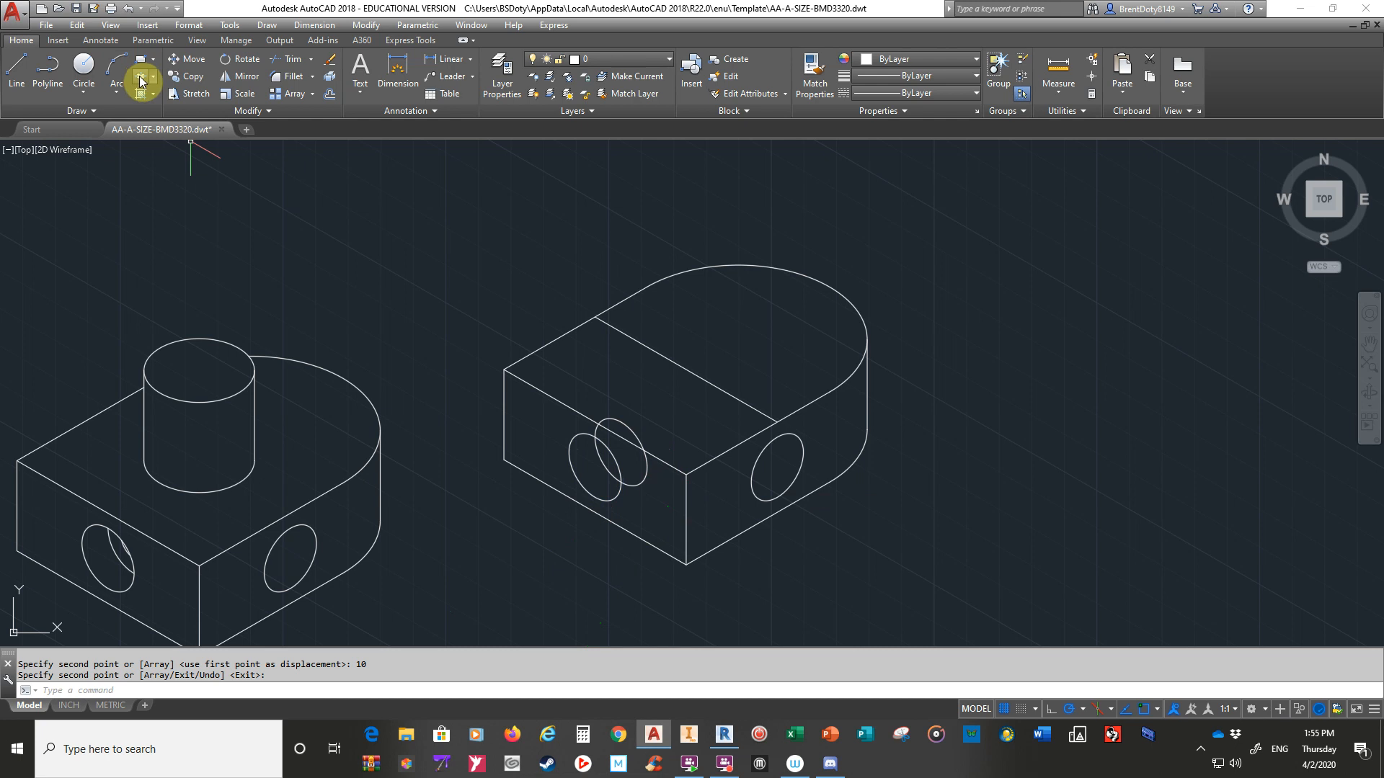
- Draw a radius 5 isocircle at the centre of the copied isocircle
click(142, 78)
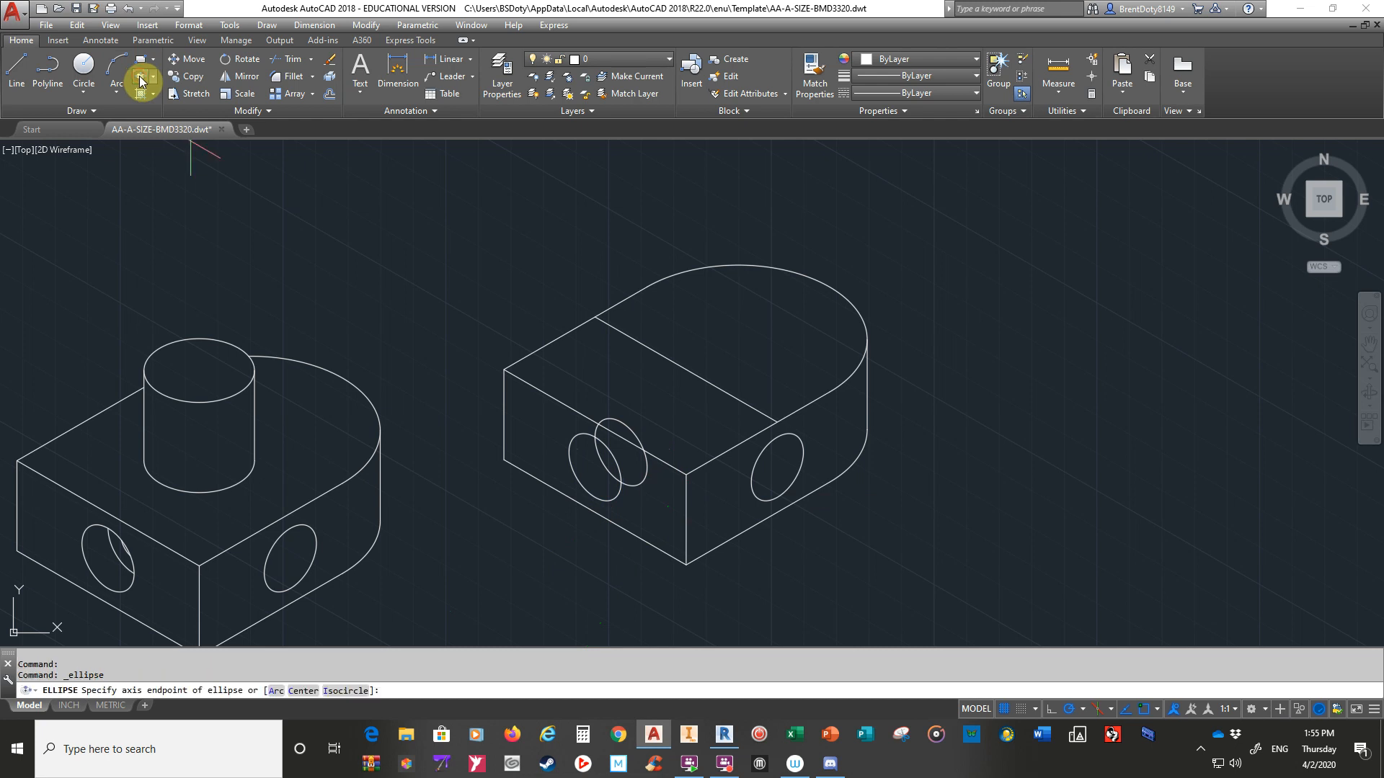
click(344, 691)
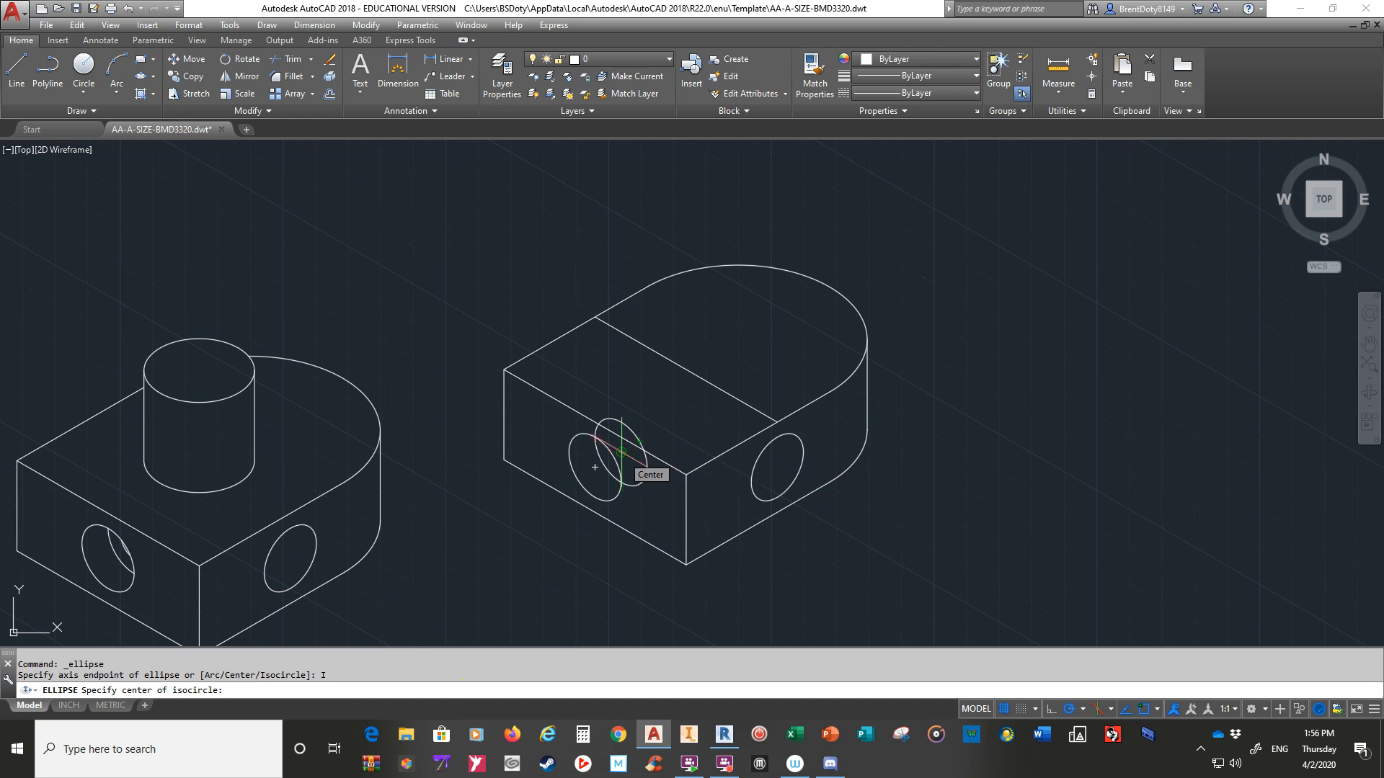
click(622, 453)
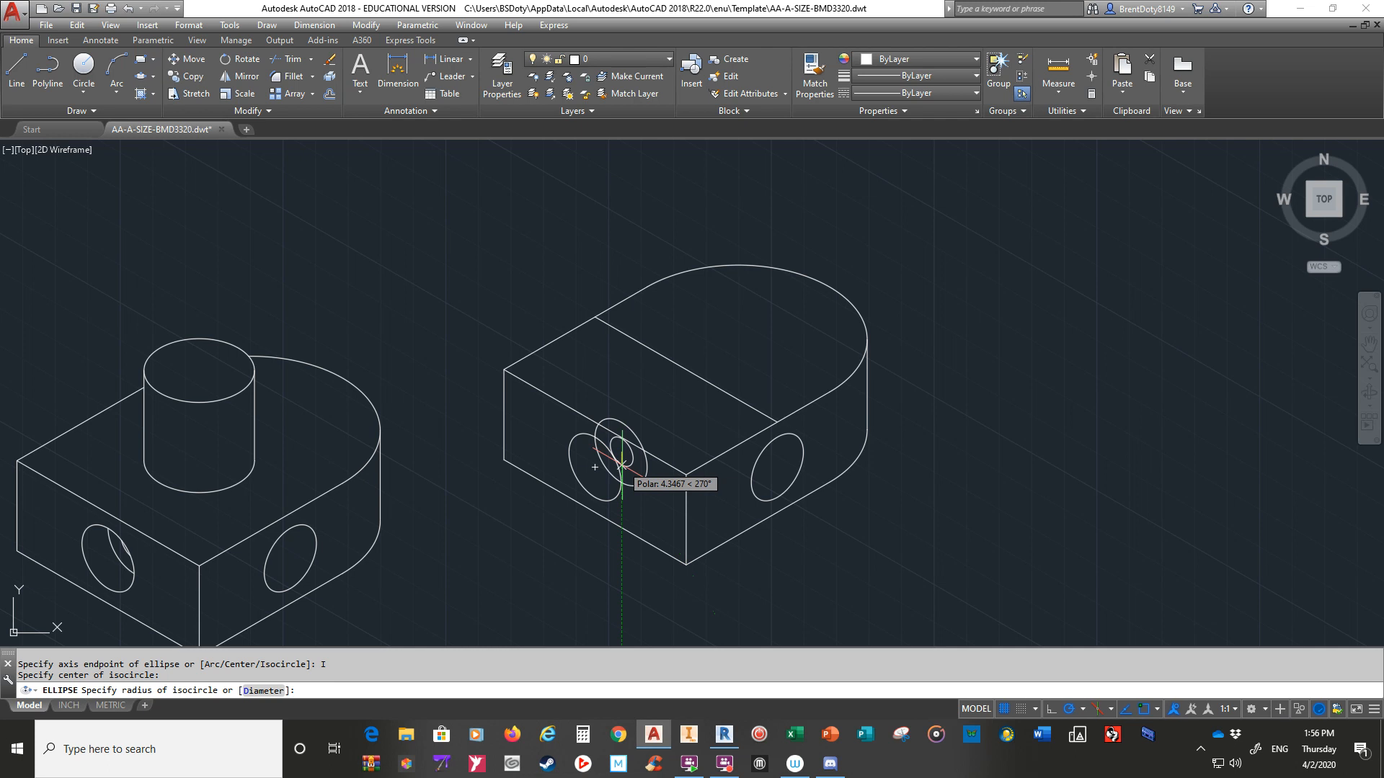
text(5)
key(Return)
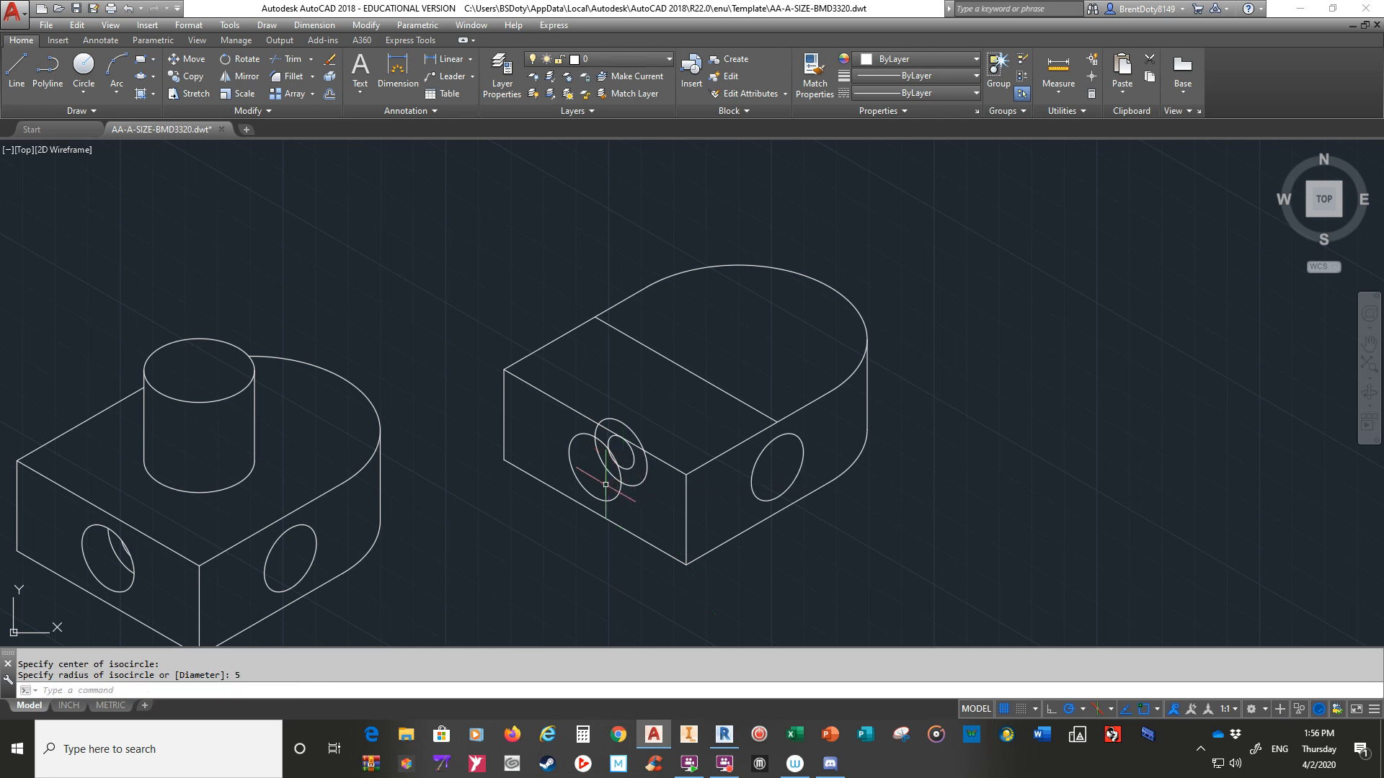
- Trim the copied isocircle and the radius 5 isocircle to the left-face hole, keeping only the arcs inside it as on the finished block
scroll(611, 469, down, 1)
scroll(613, 475, up, 7)
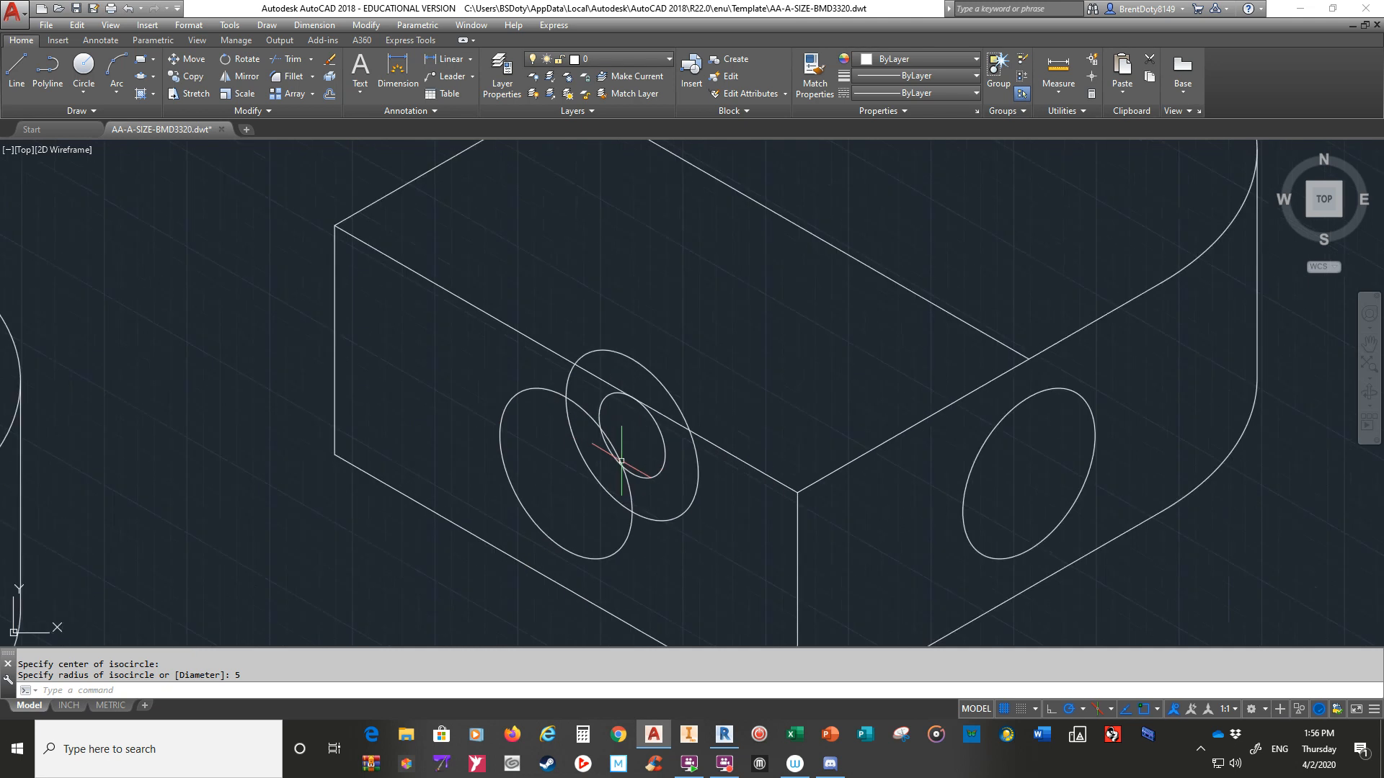
scroll(548, 478, down, 6)
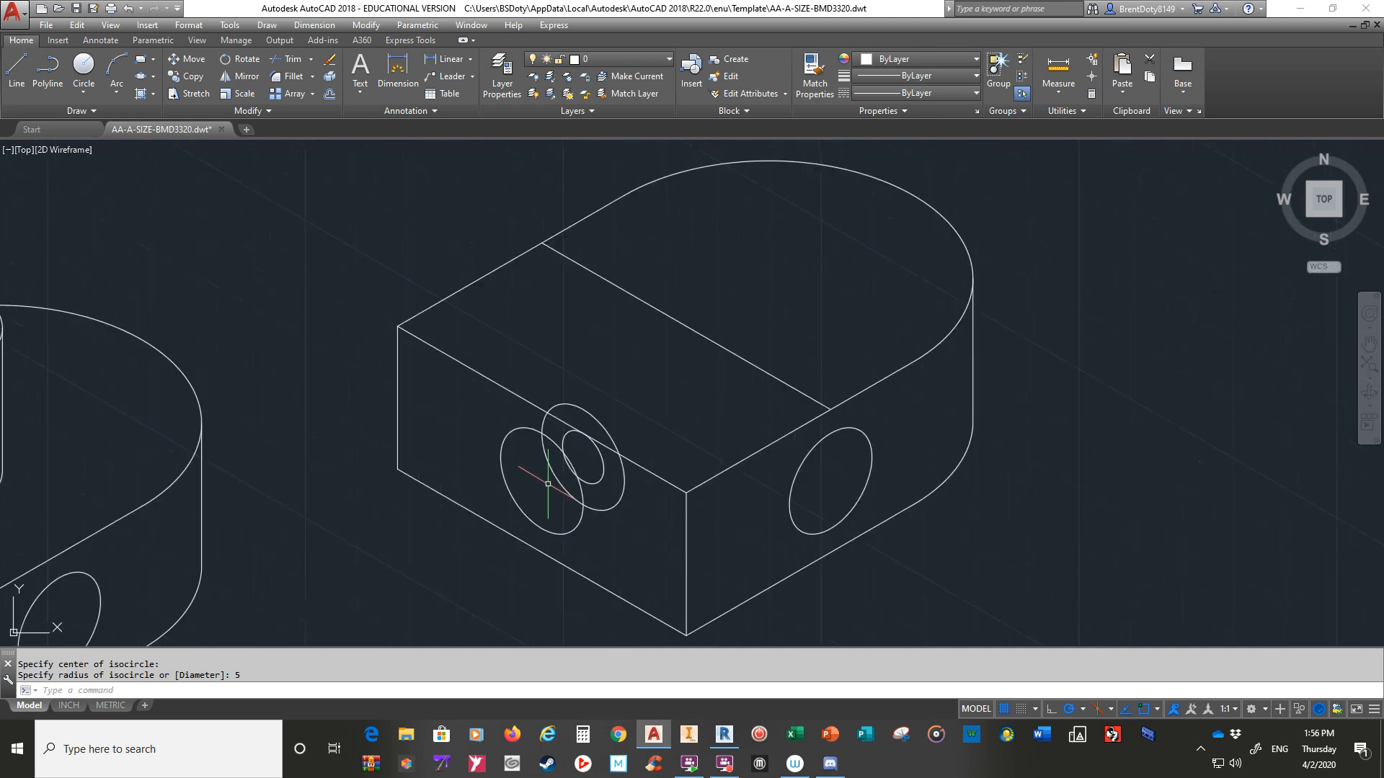
middle_drag(386, 525, 753, 412)
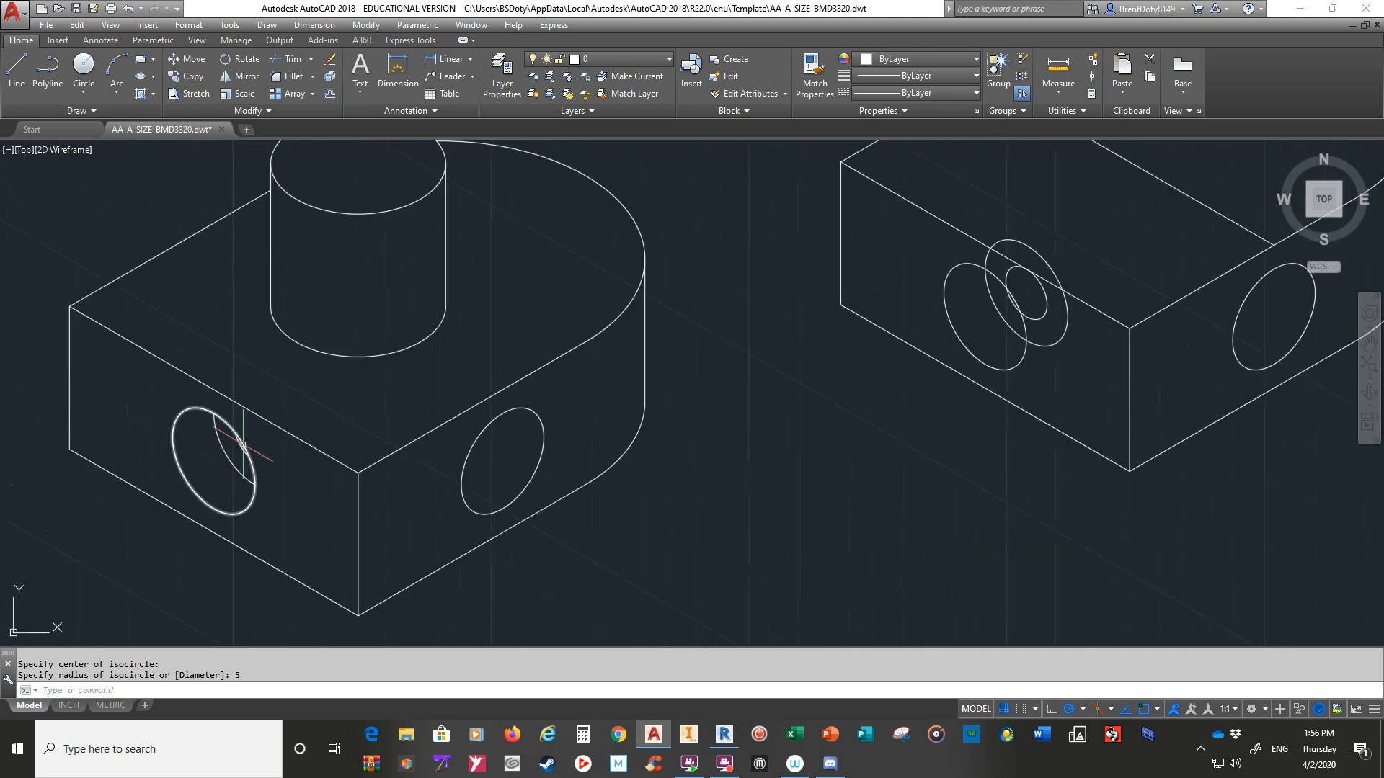
scroll(216, 447, up, 5)
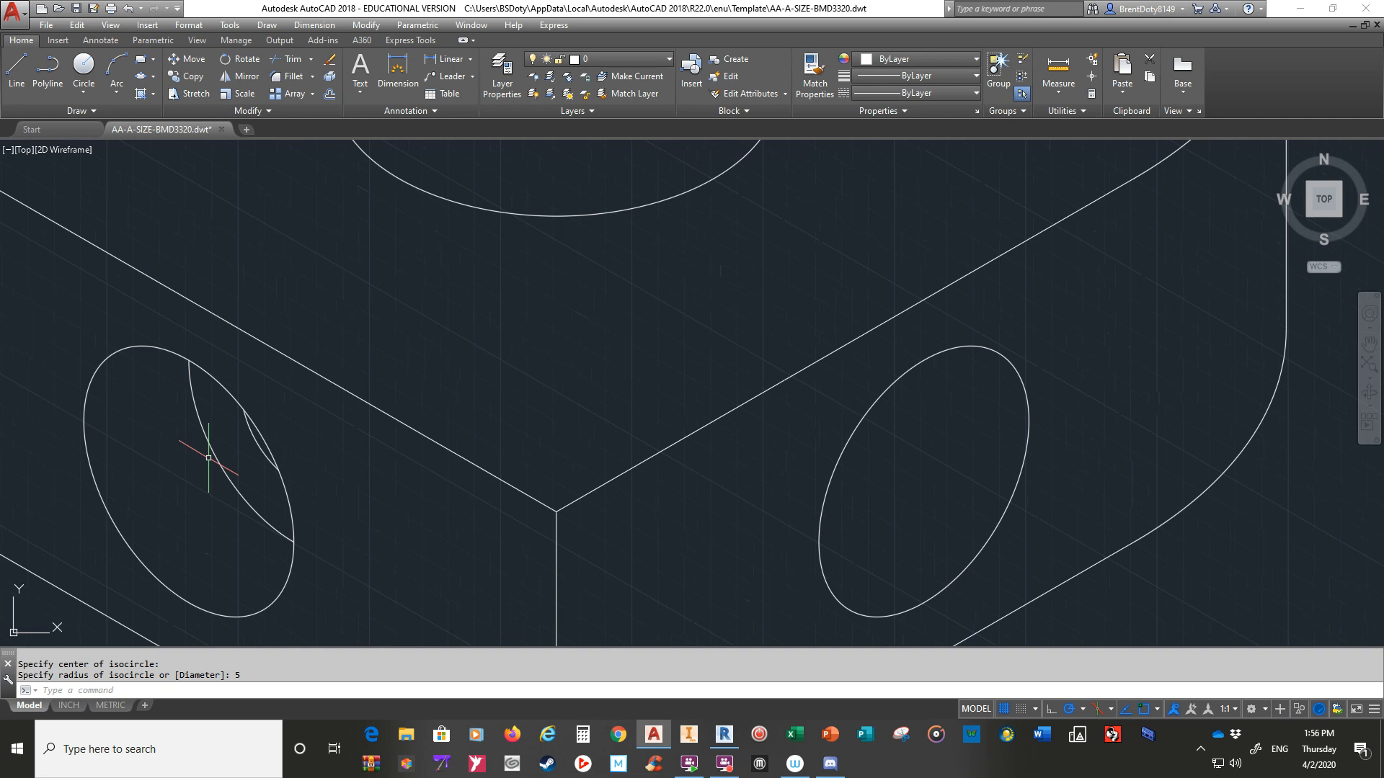
scroll(208, 458, down, 5)
scroll(719, 348, up, 4)
scroll(719, 349, up, 2)
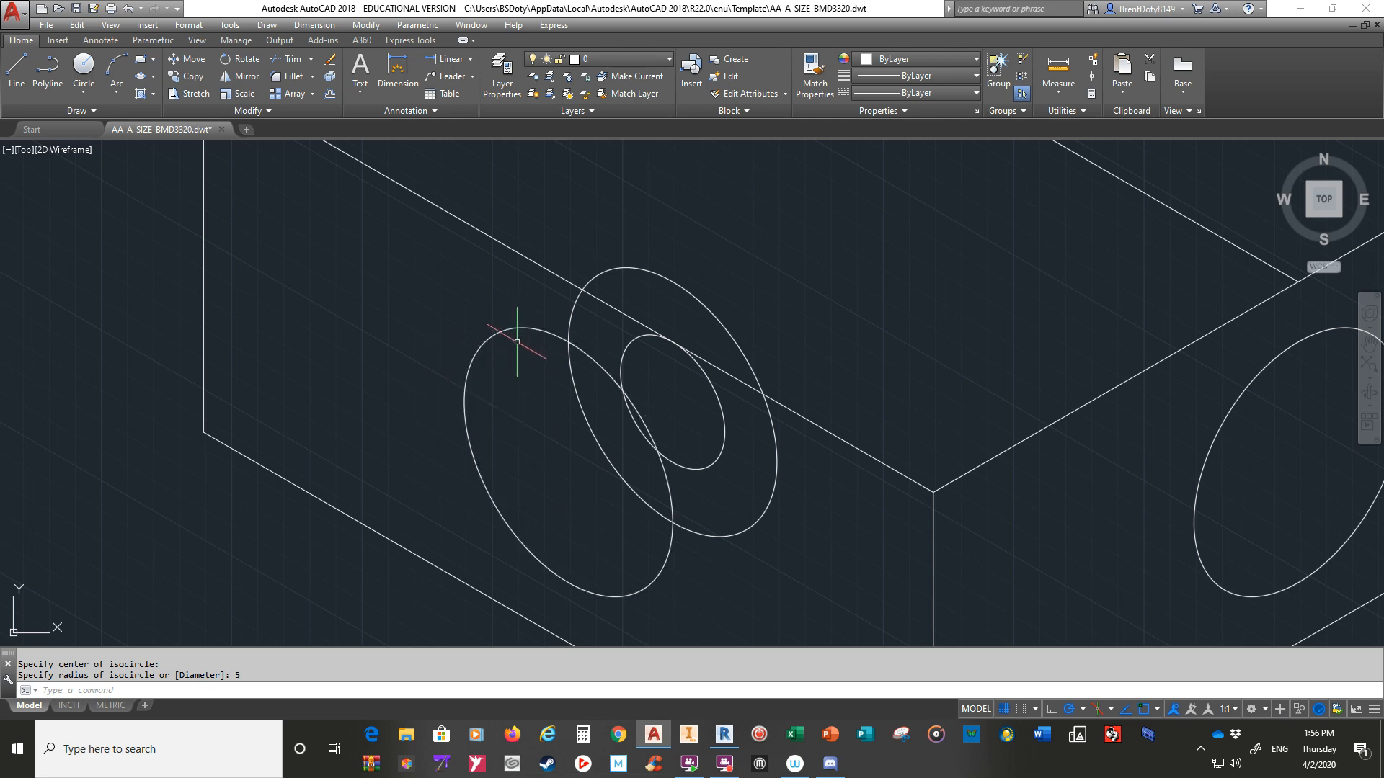
click(284, 58)
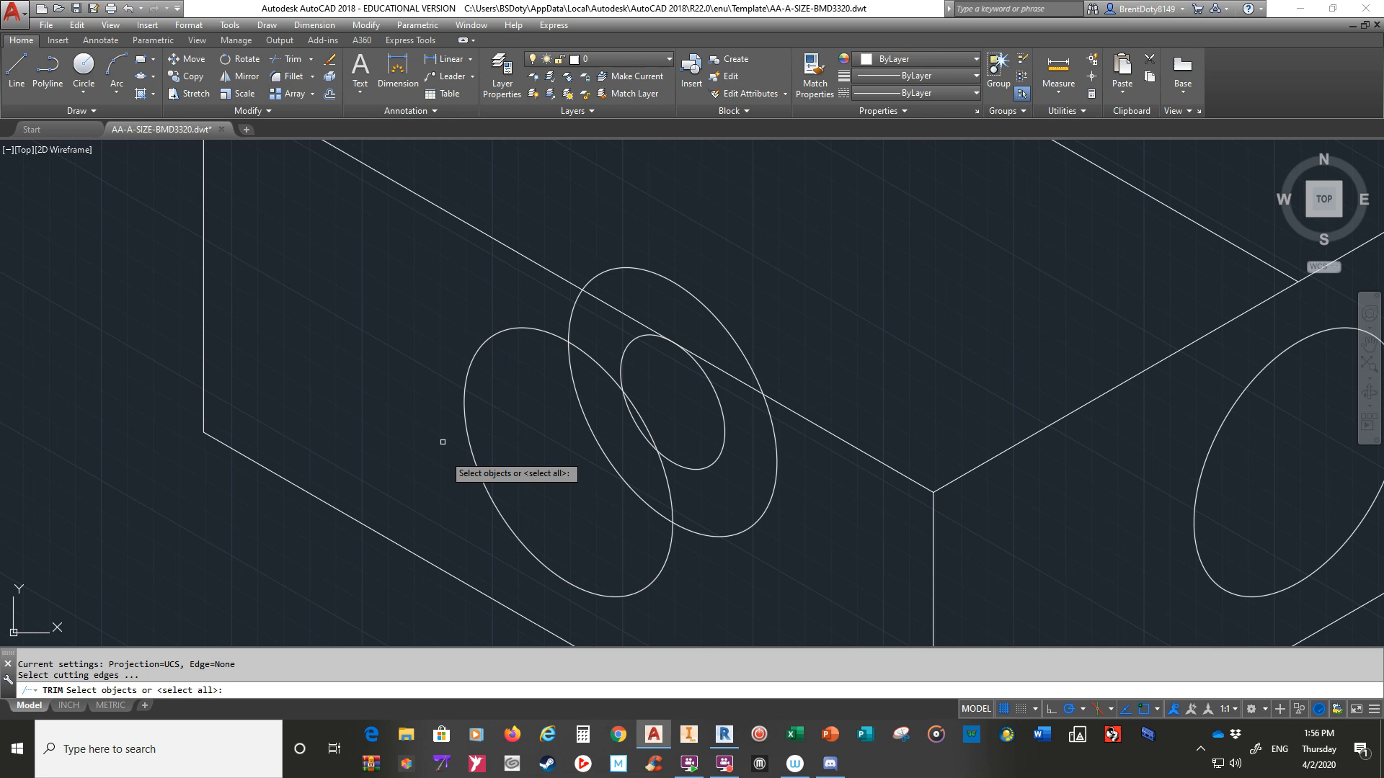
click(522, 327)
key(Return)
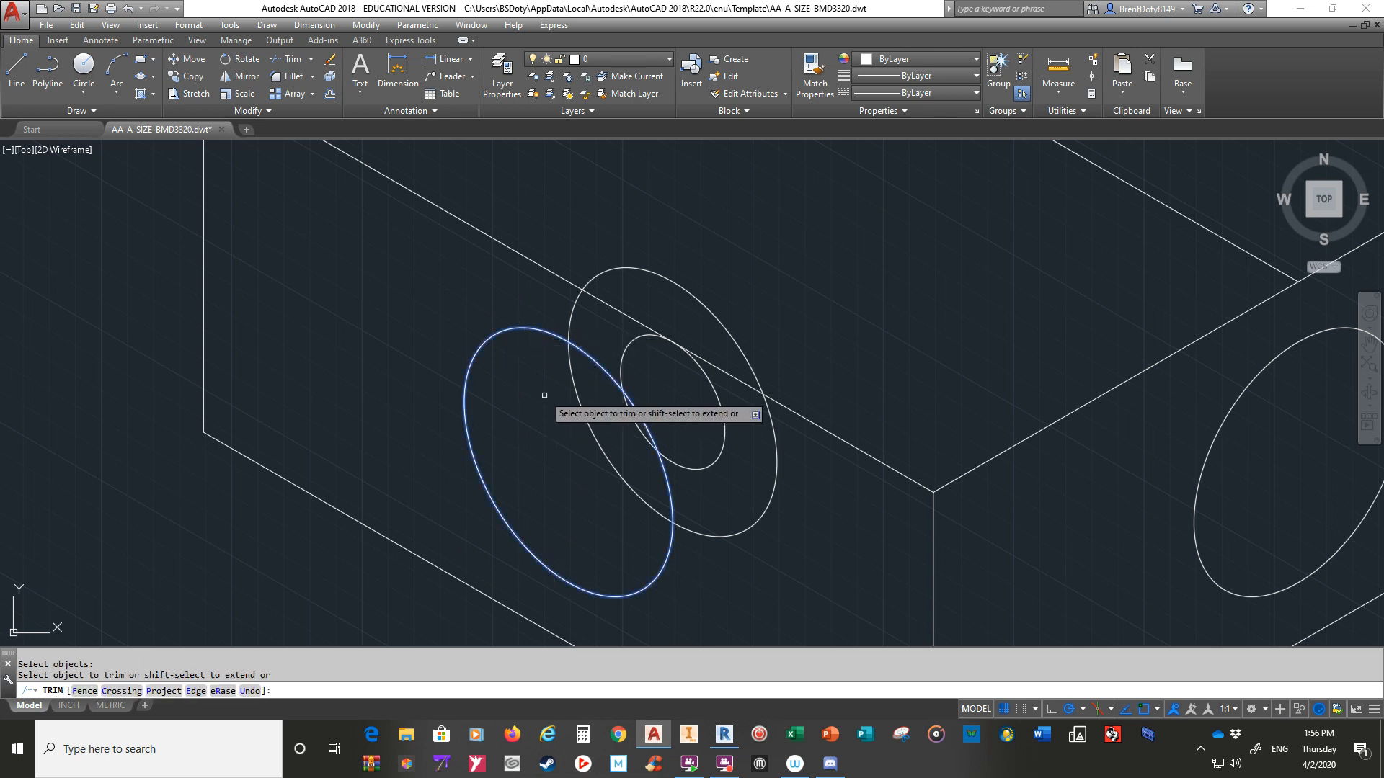
click(573, 312)
click(635, 351)
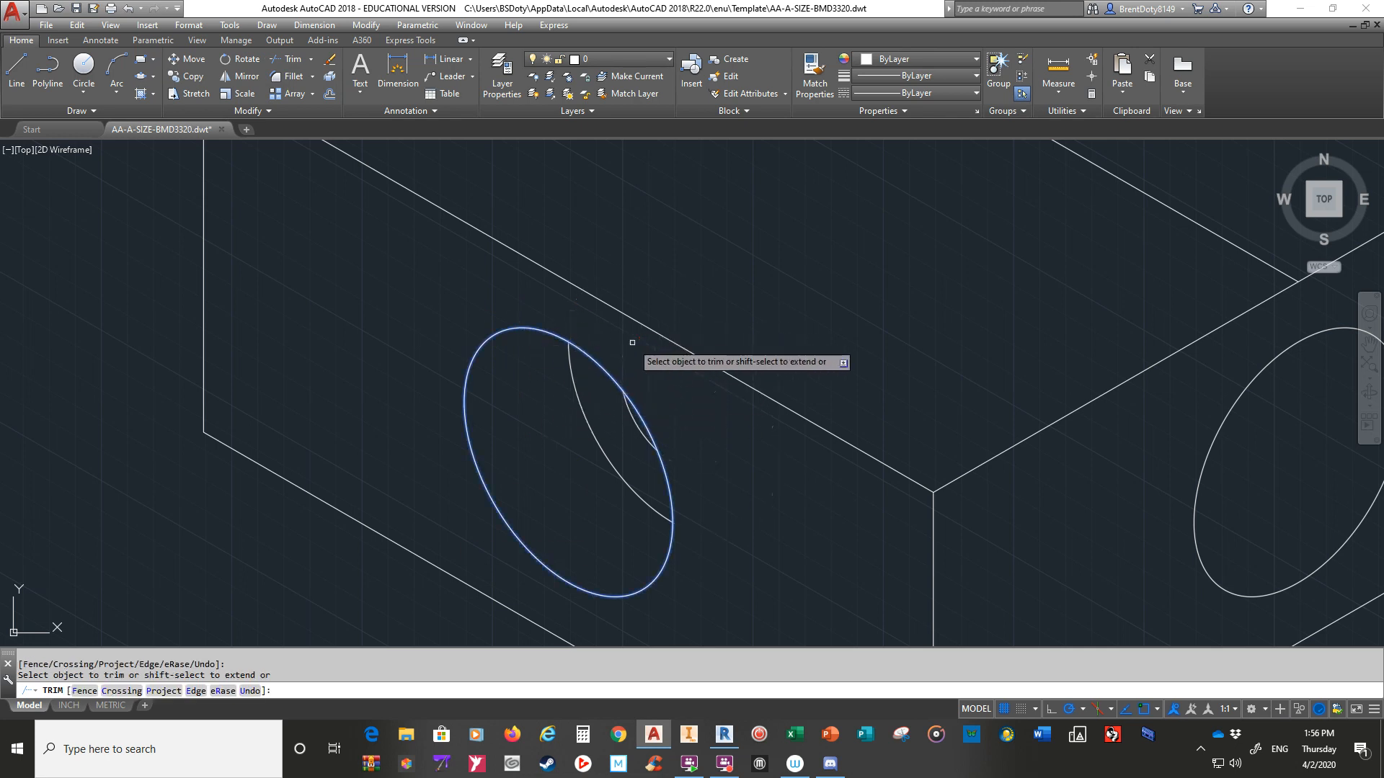
key(Return)
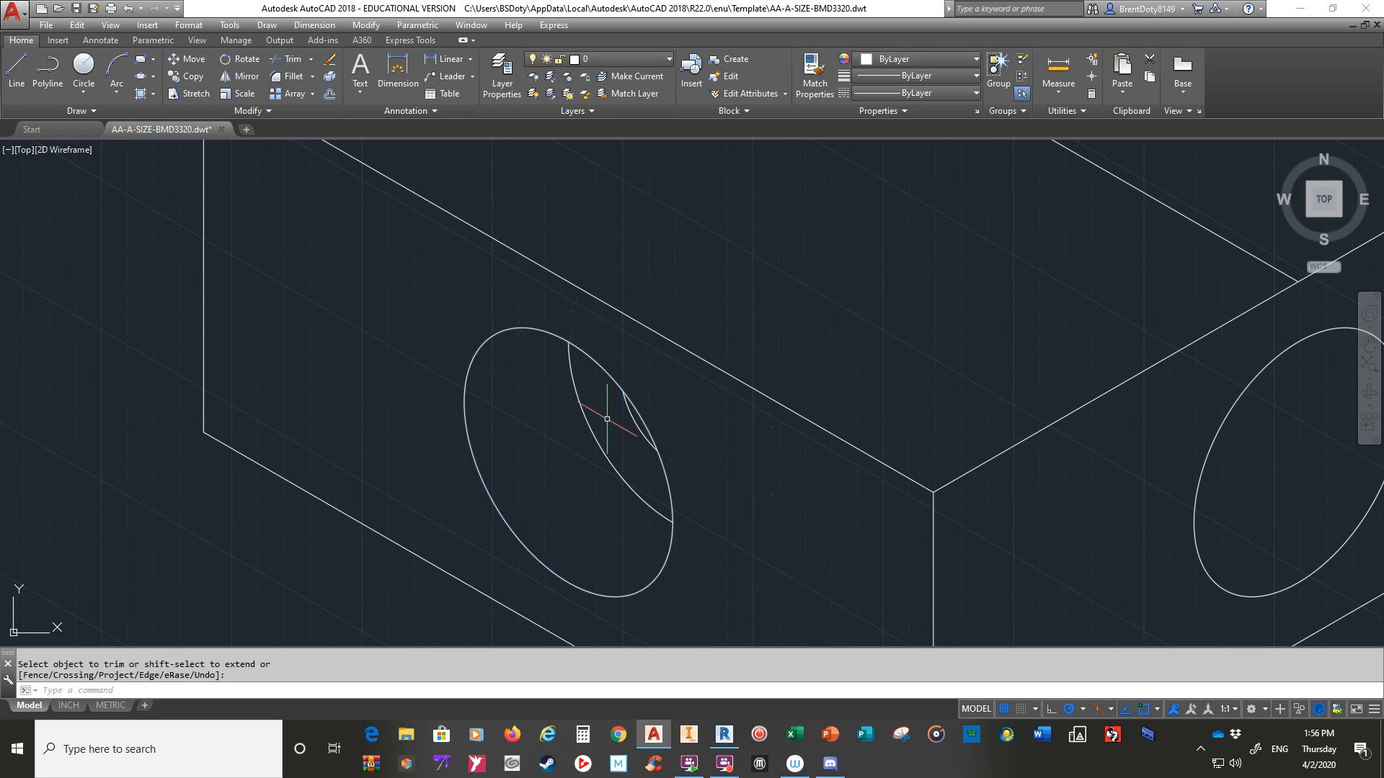
scroll(618, 446, down, 2)
scroll(618, 446, down, 4)
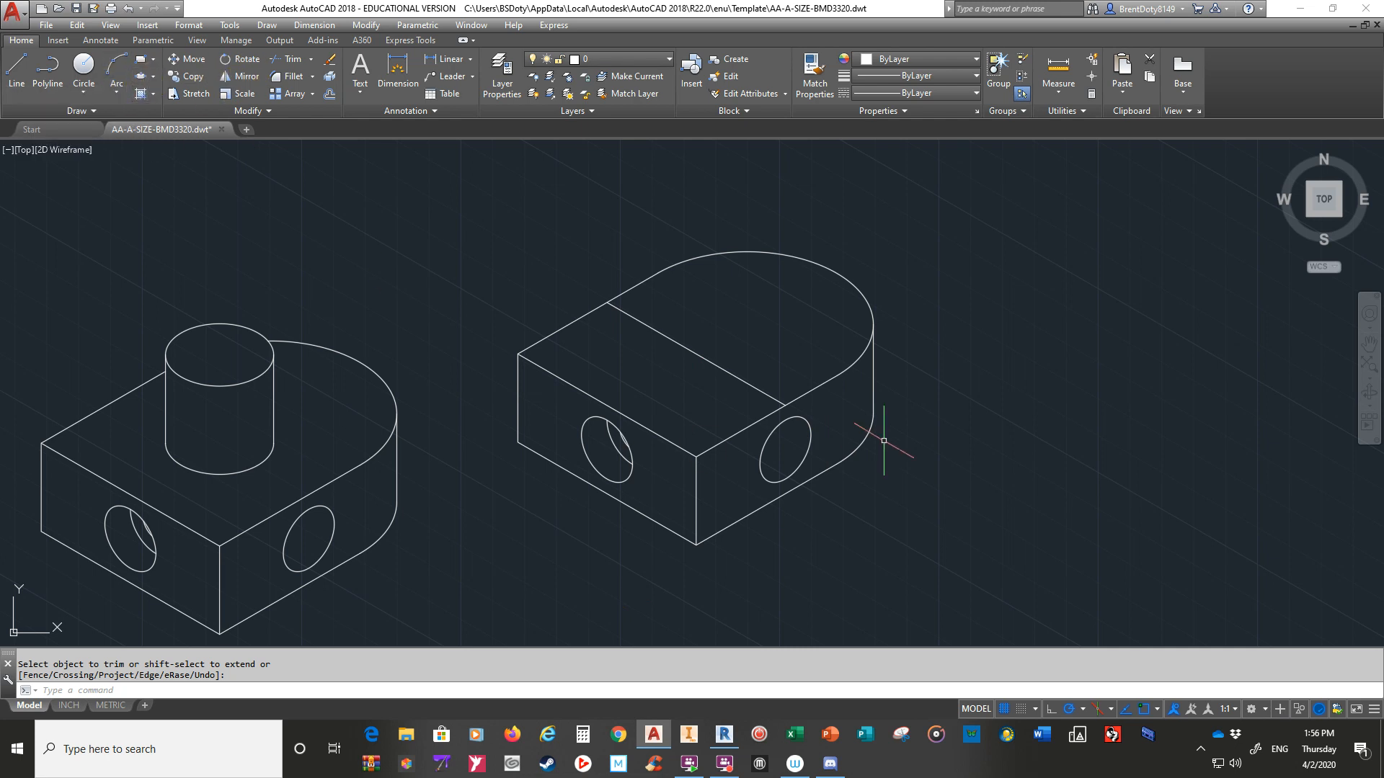
click(781, 407)
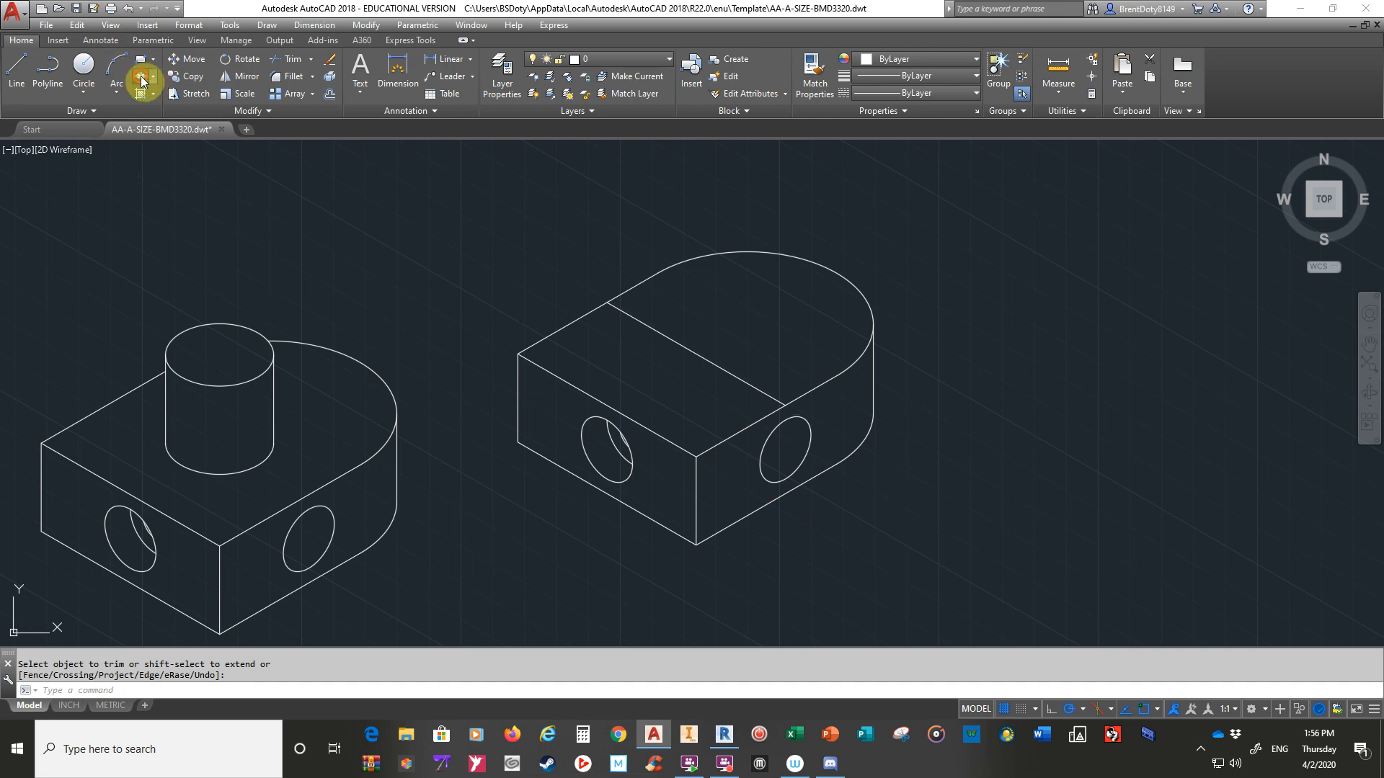
click(142, 80)
click(347, 691)
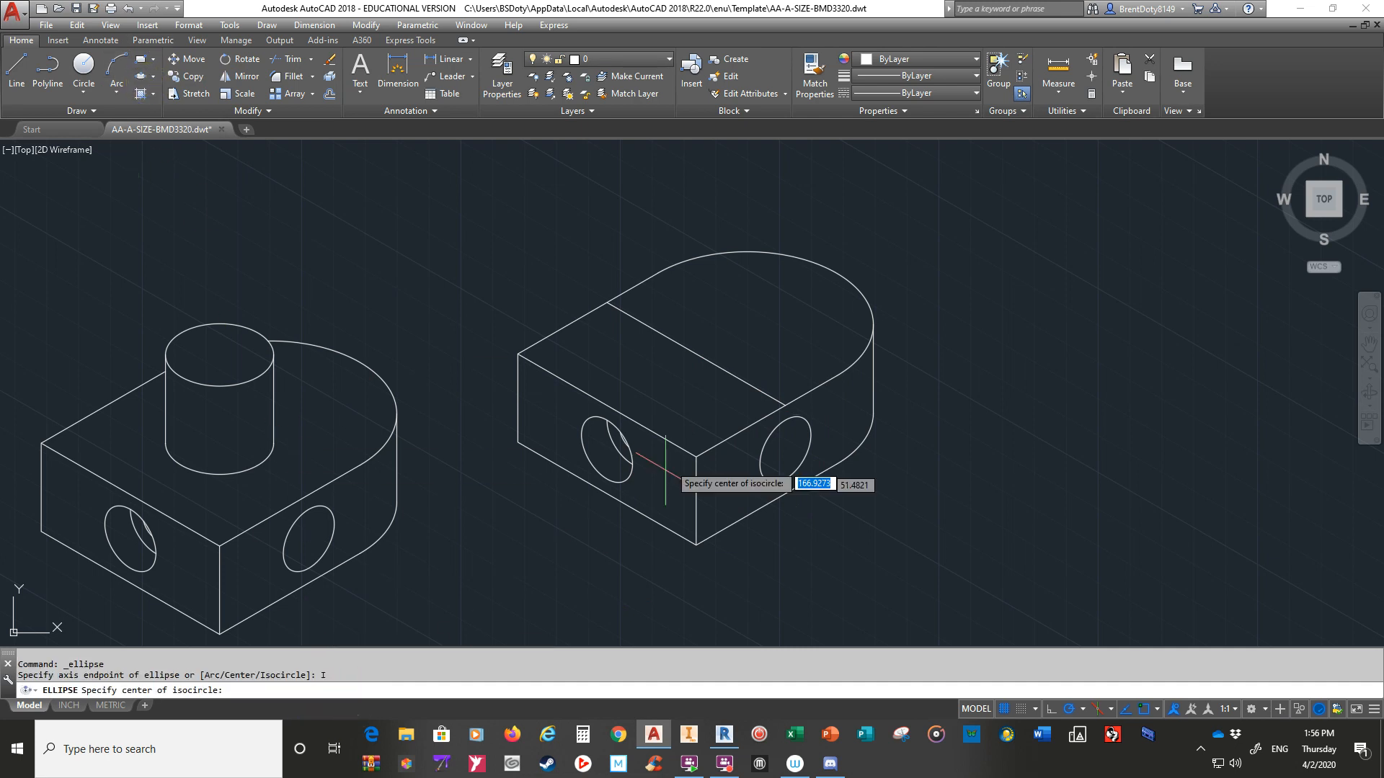
click(696, 353)
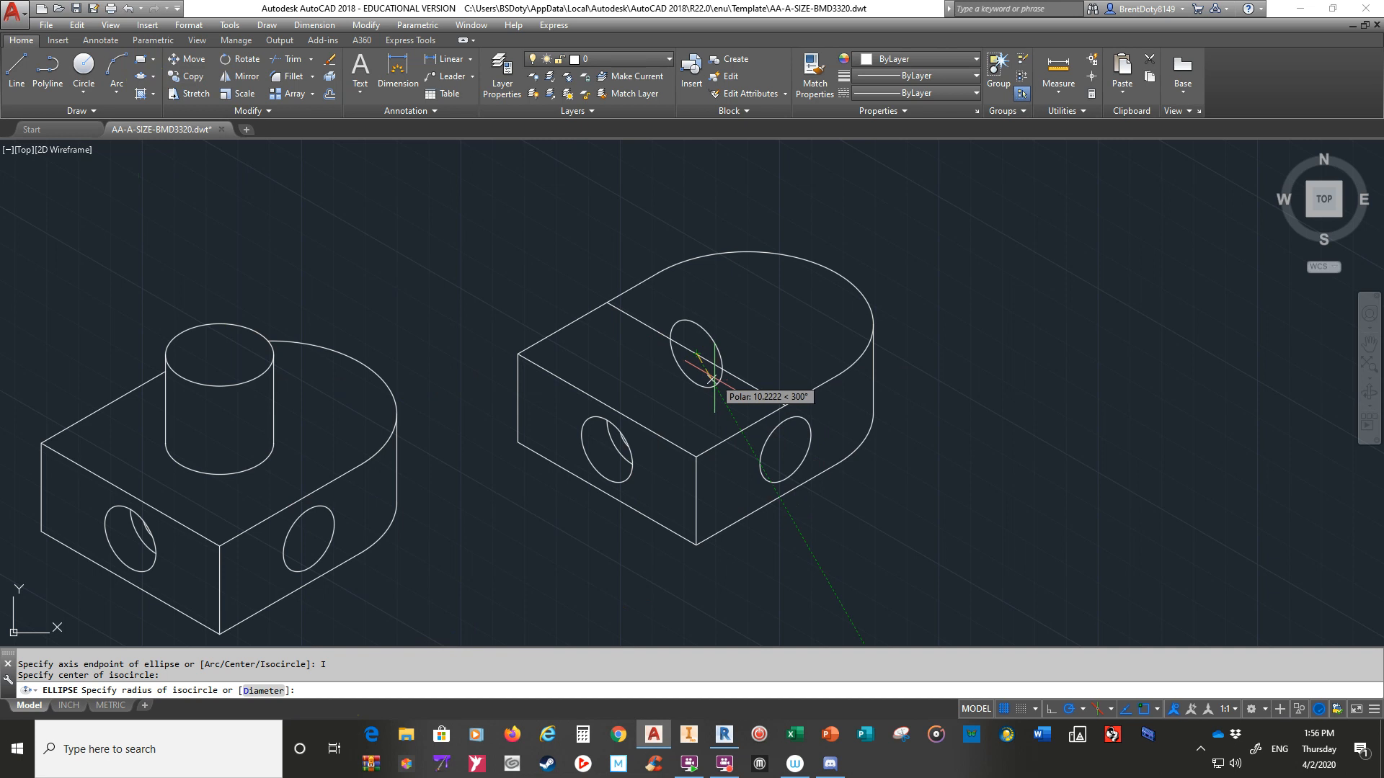
key(Escape)
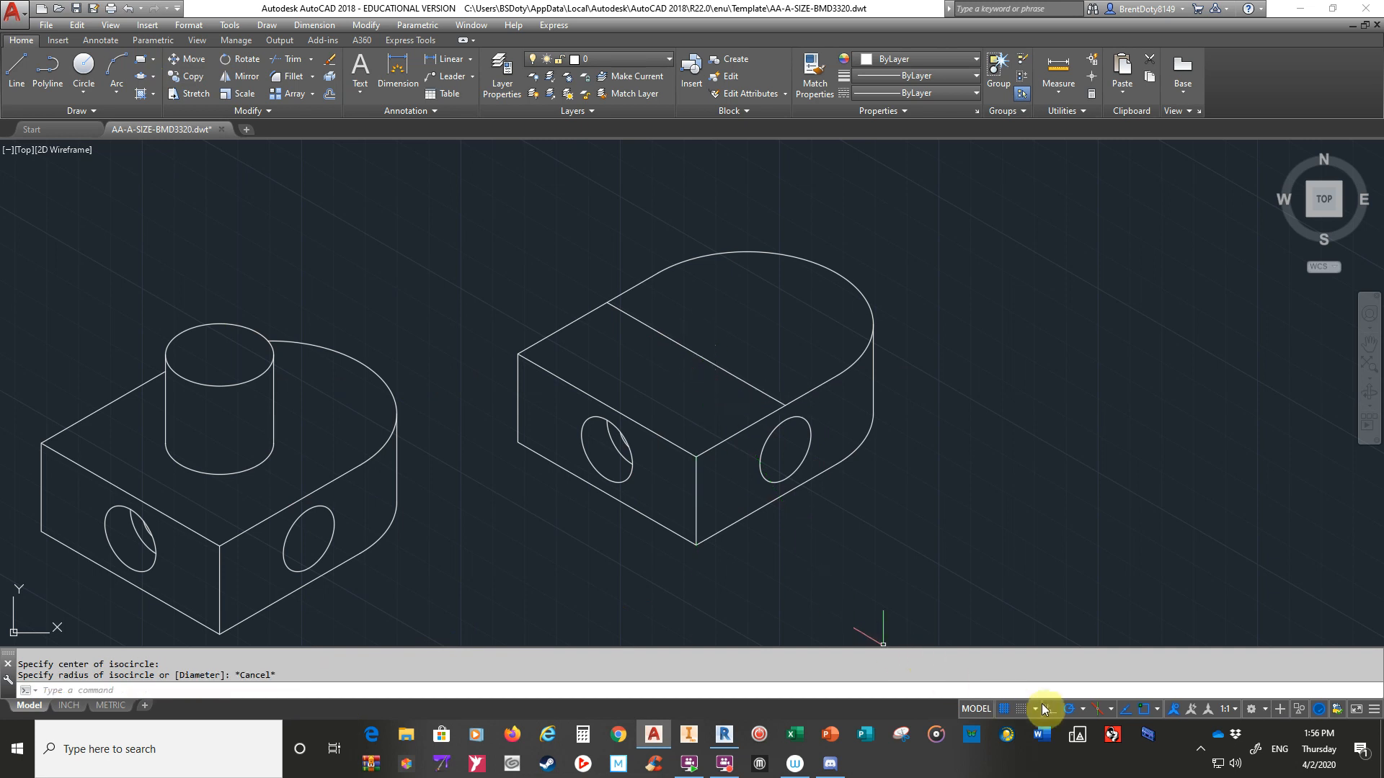
- Switch to isoplane Top and draw a radius 30 isocircle centred on the midpoint of the line across the block's top face
click(1110, 709)
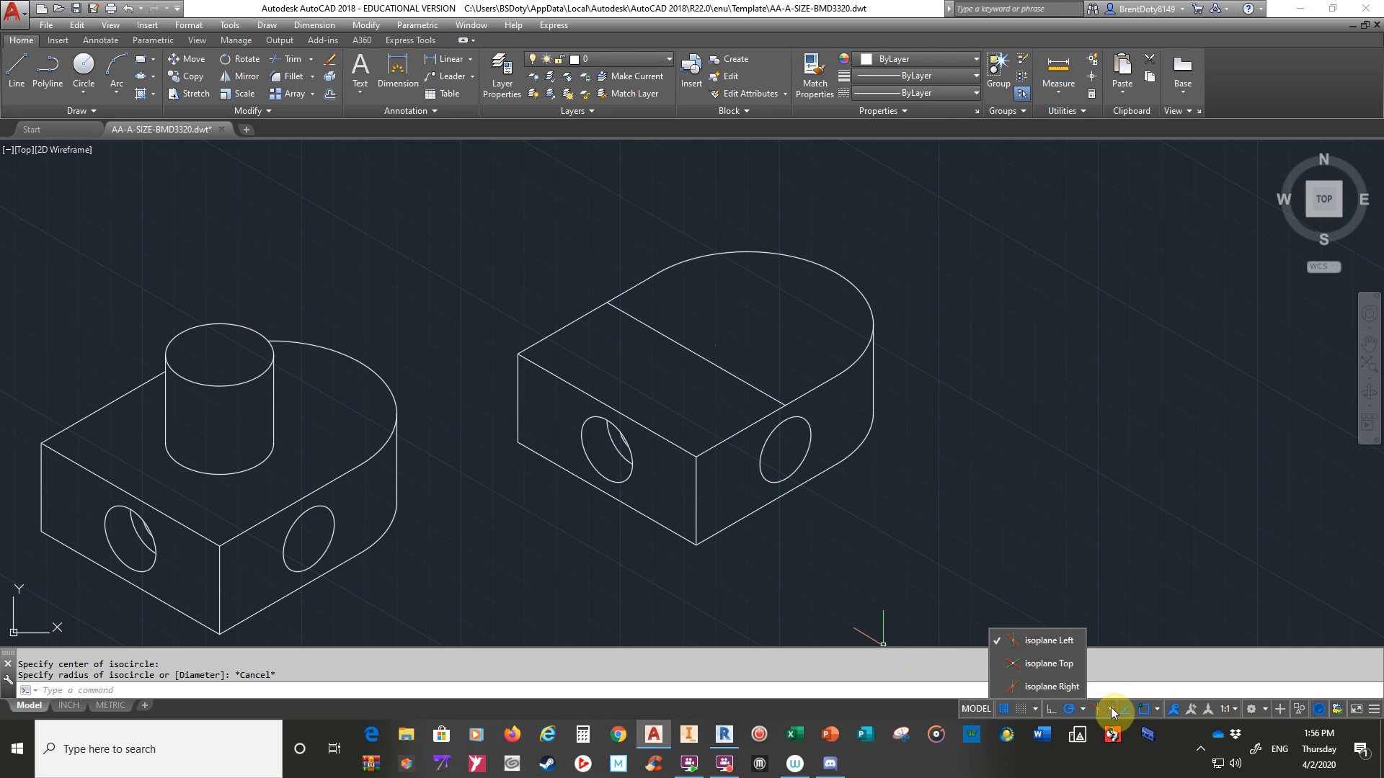
click(1039, 663)
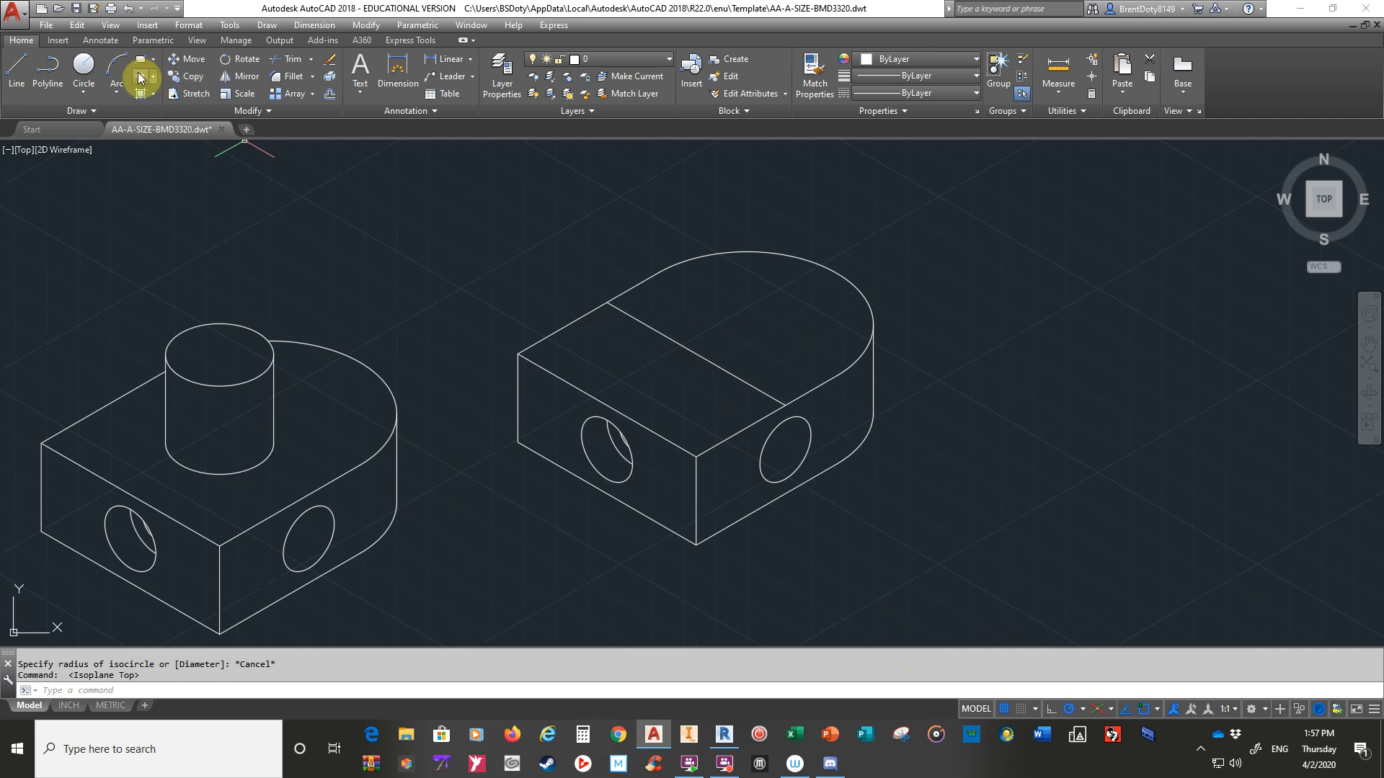
click(142, 77)
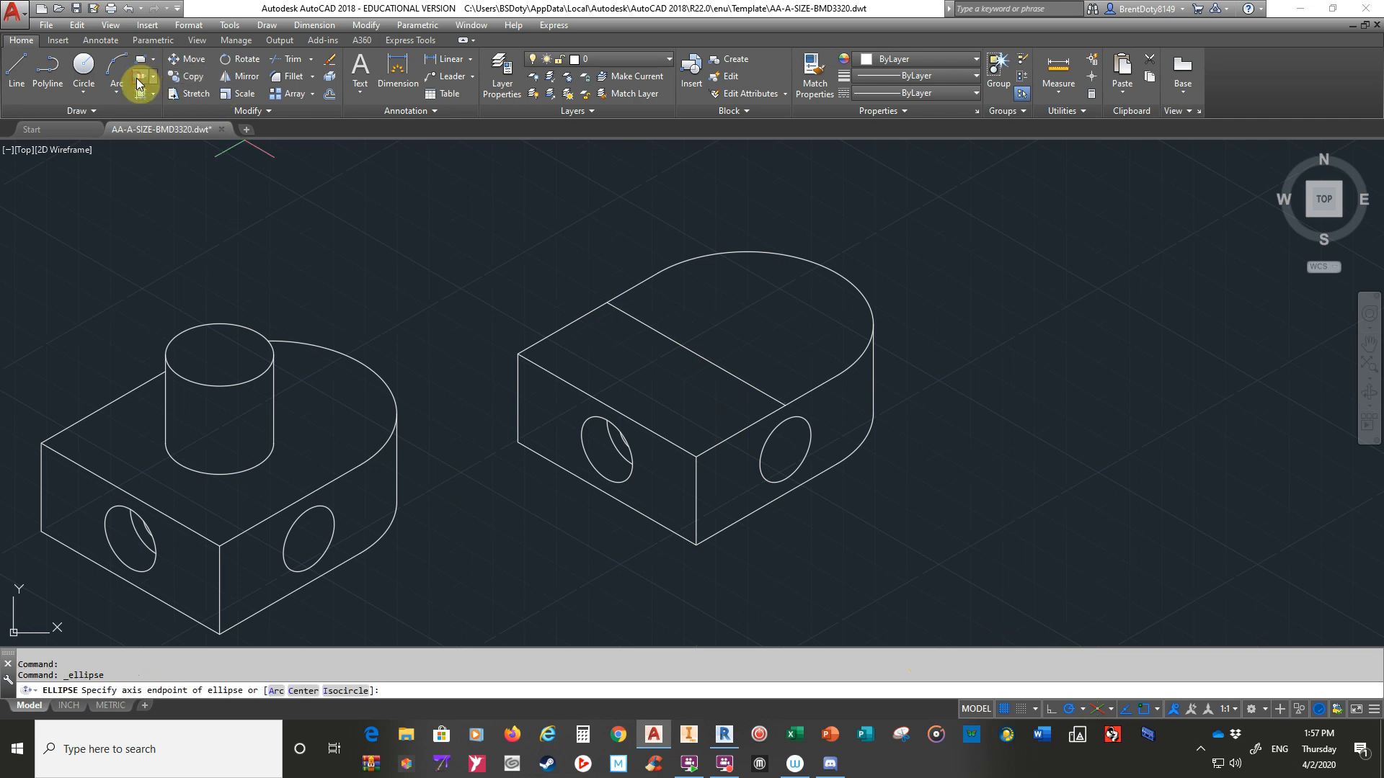
click(340, 692)
click(697, 353)
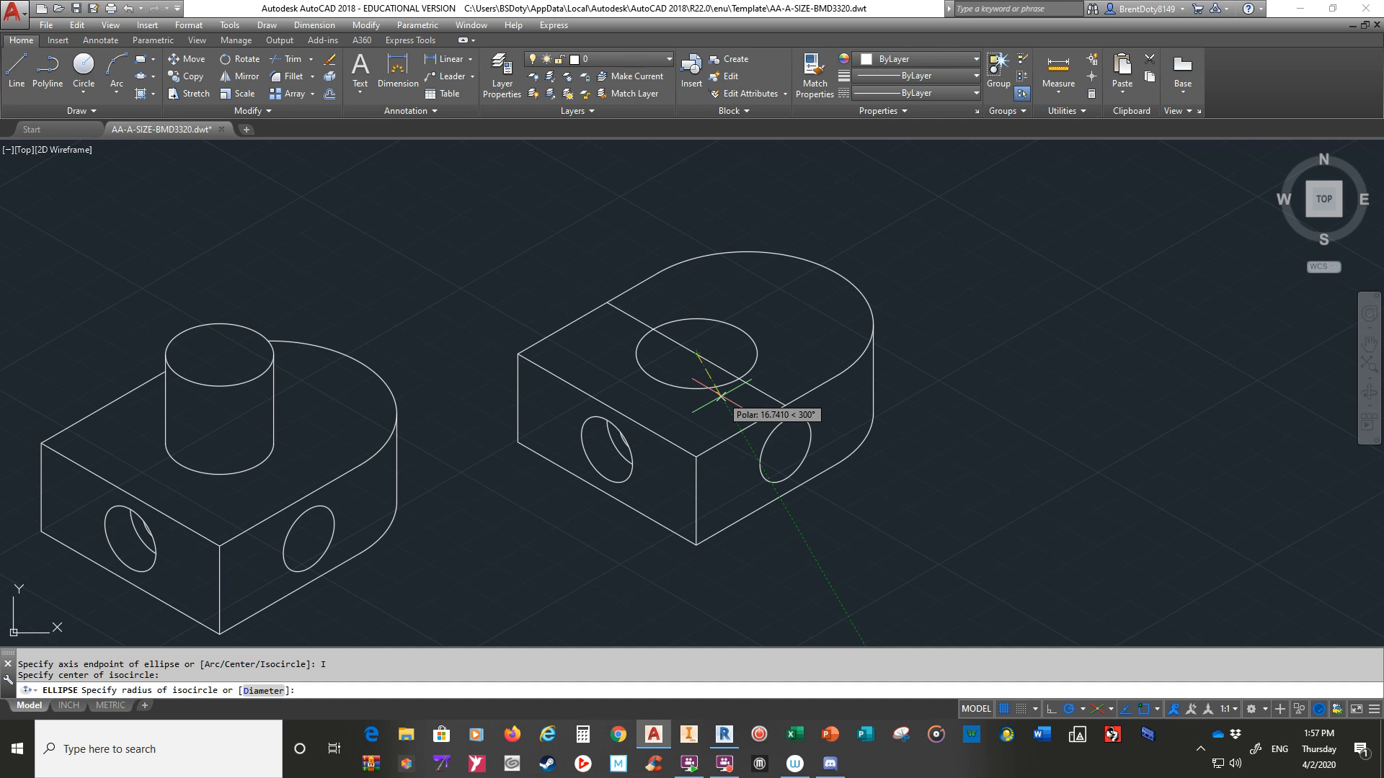
text(30)
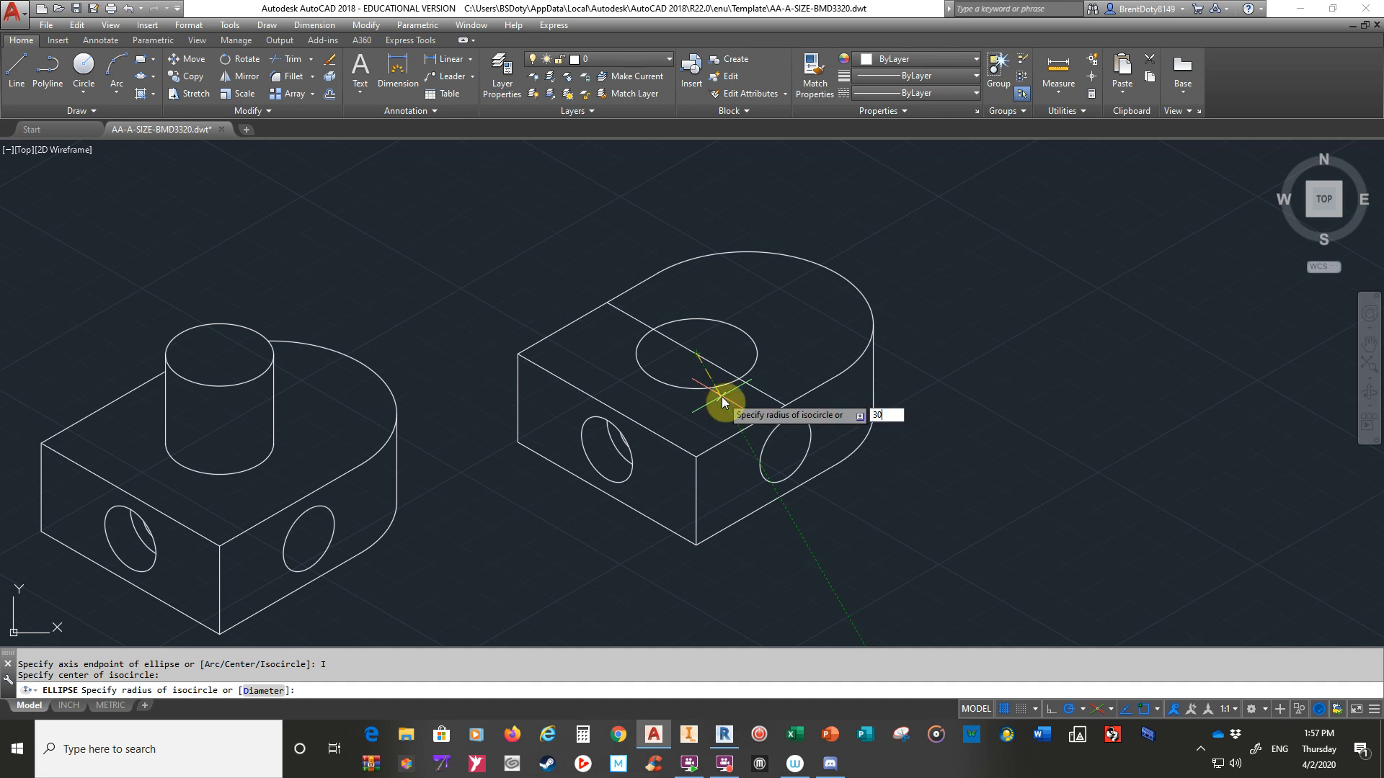
key(Return)
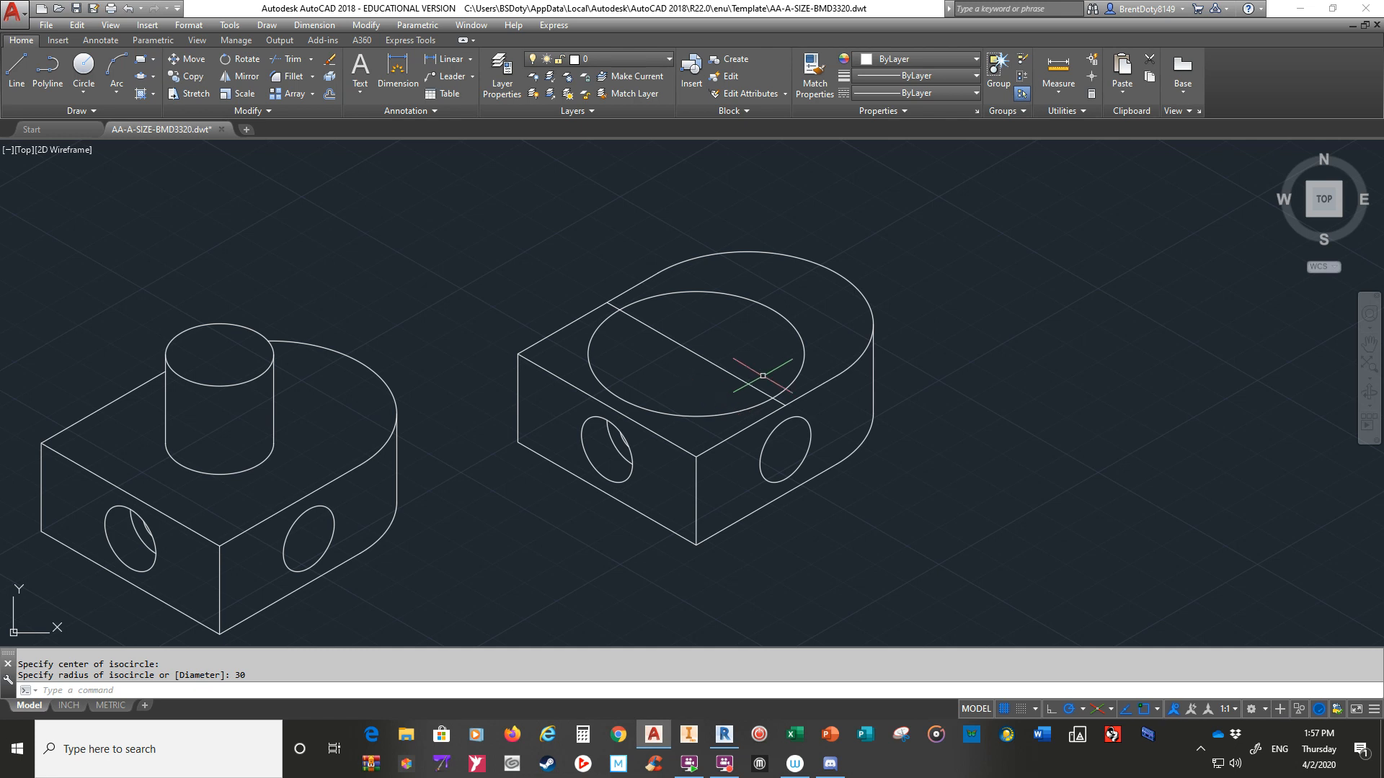
- Replace the radius 30 isocircle on the block's top face with a radius 15 isocircle centred on the cross line's midpoint
click(794, 328)
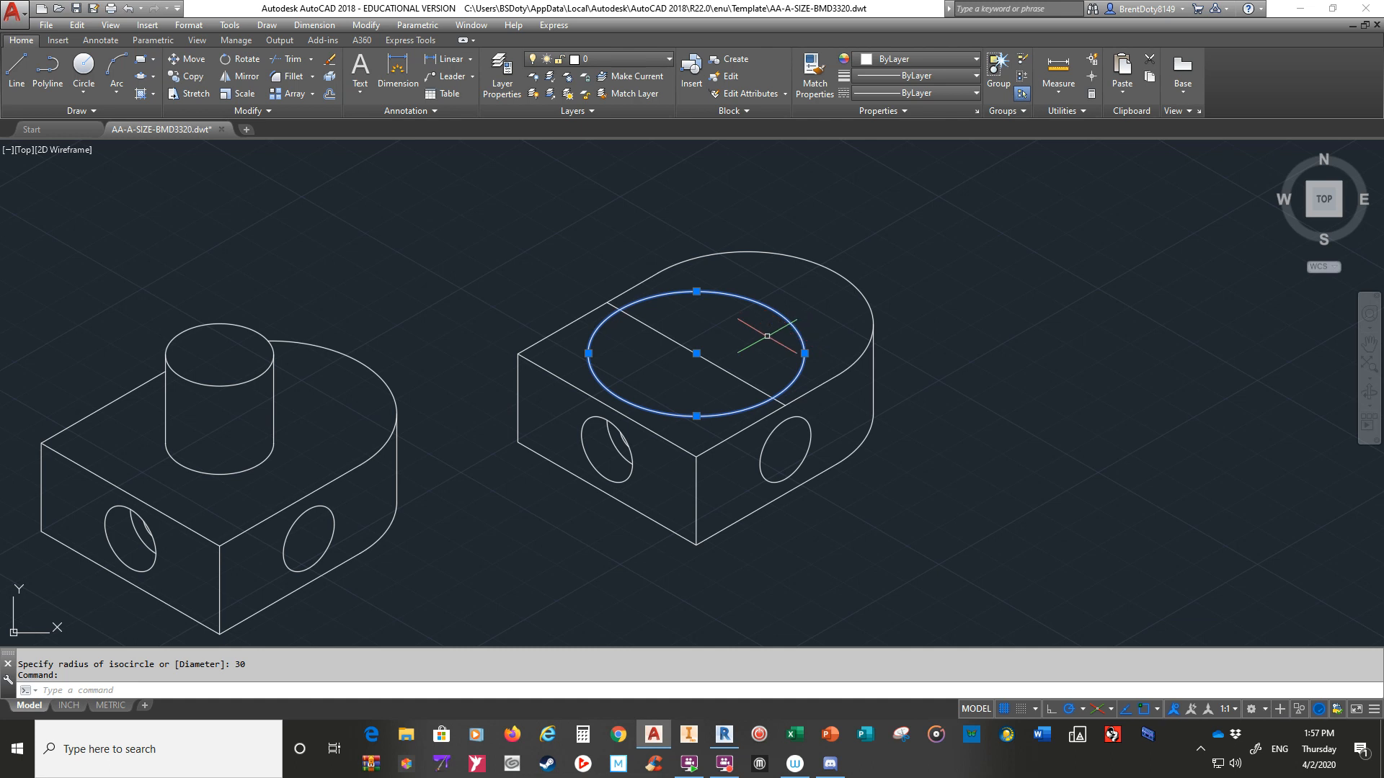
key(Delete)
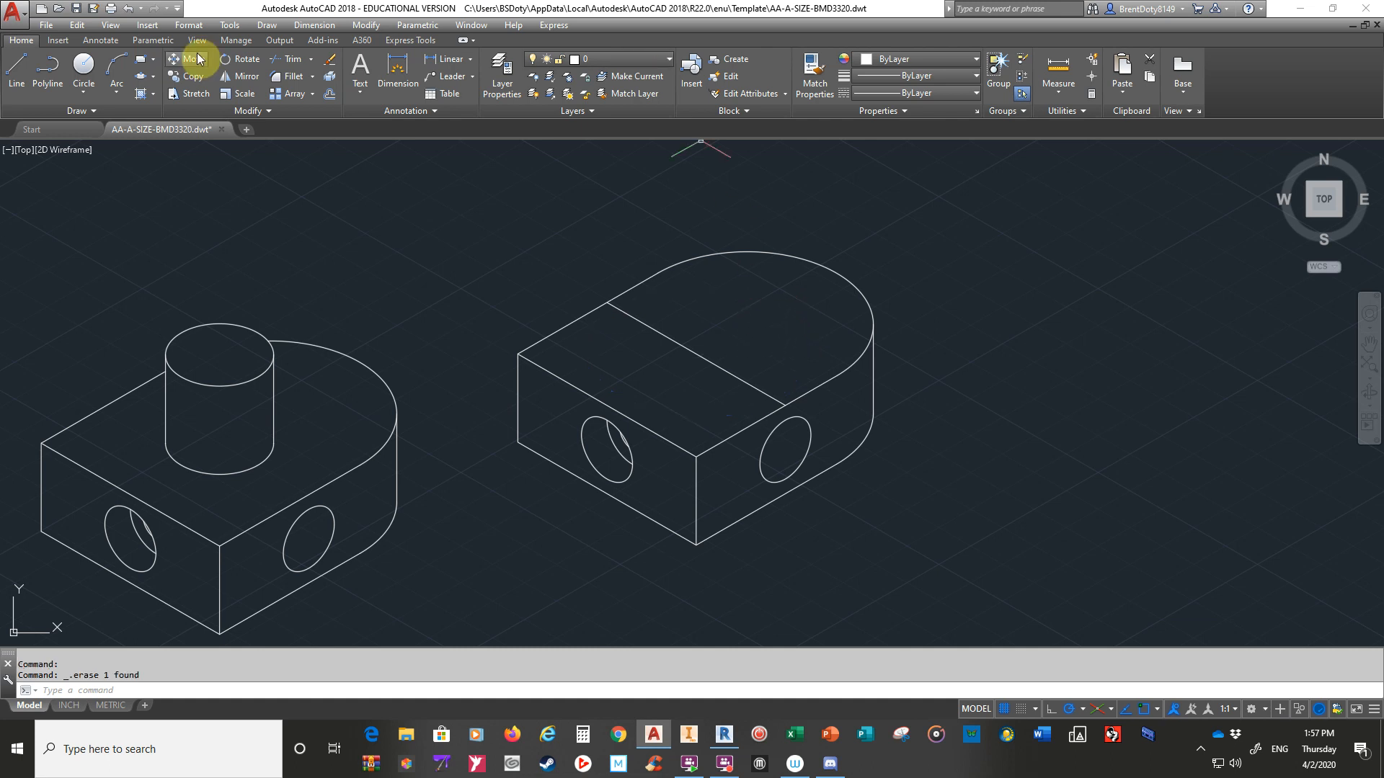
click(141, 77)
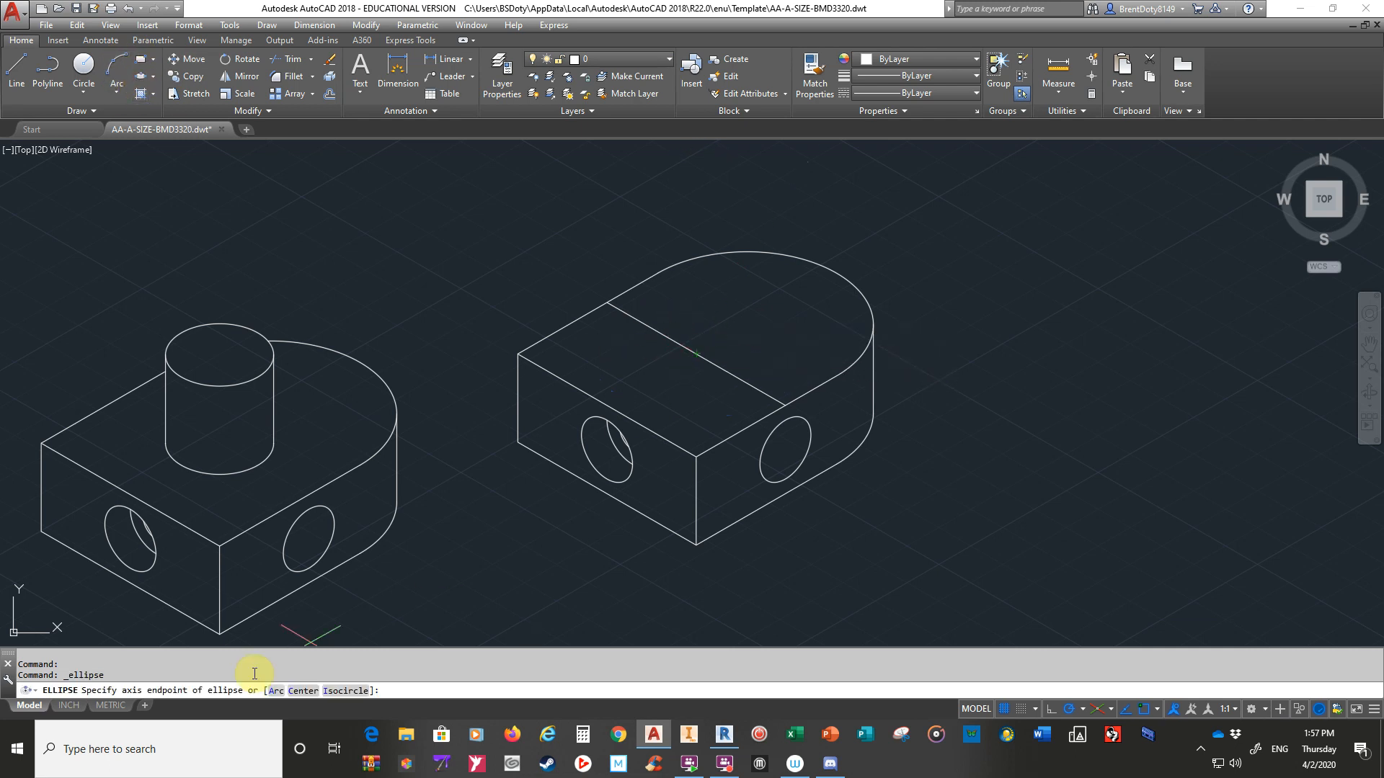
click(352, 690)
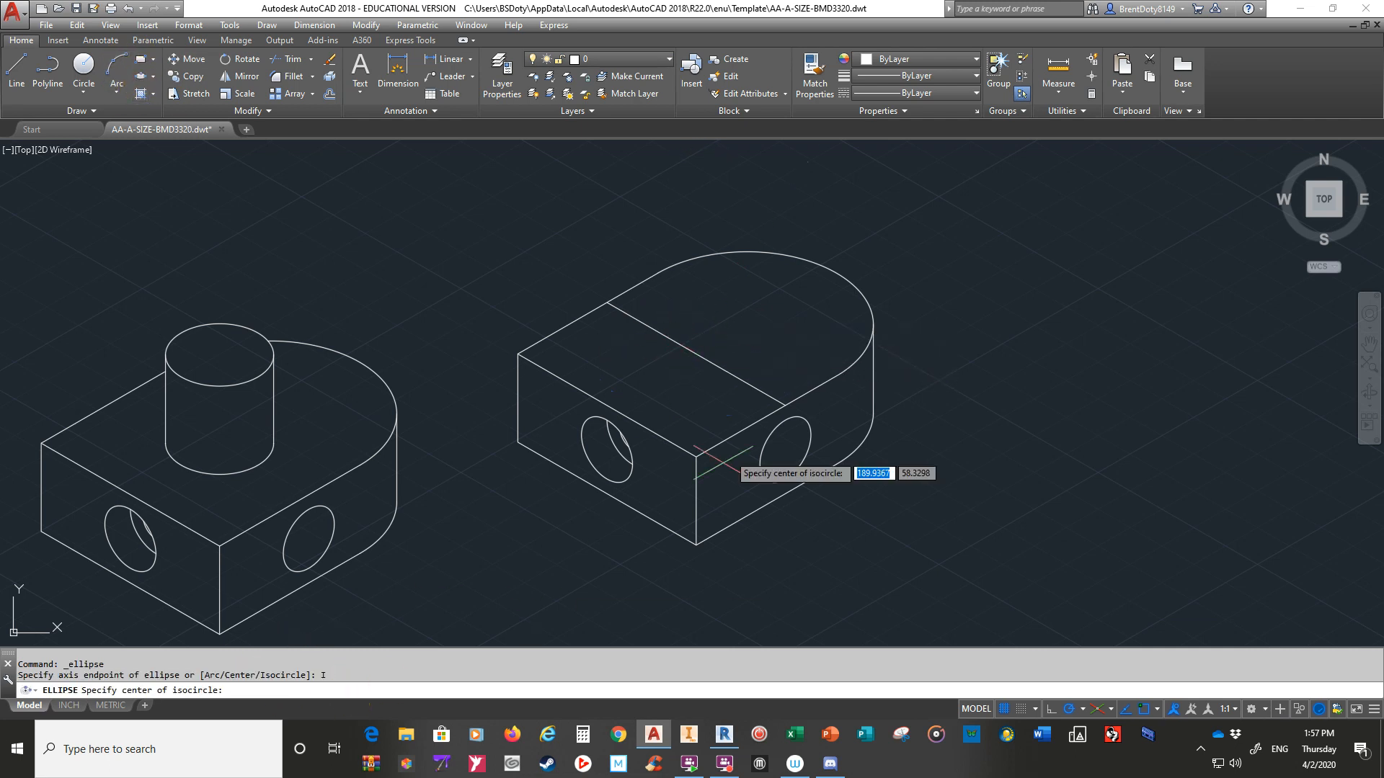
click(696, 354)
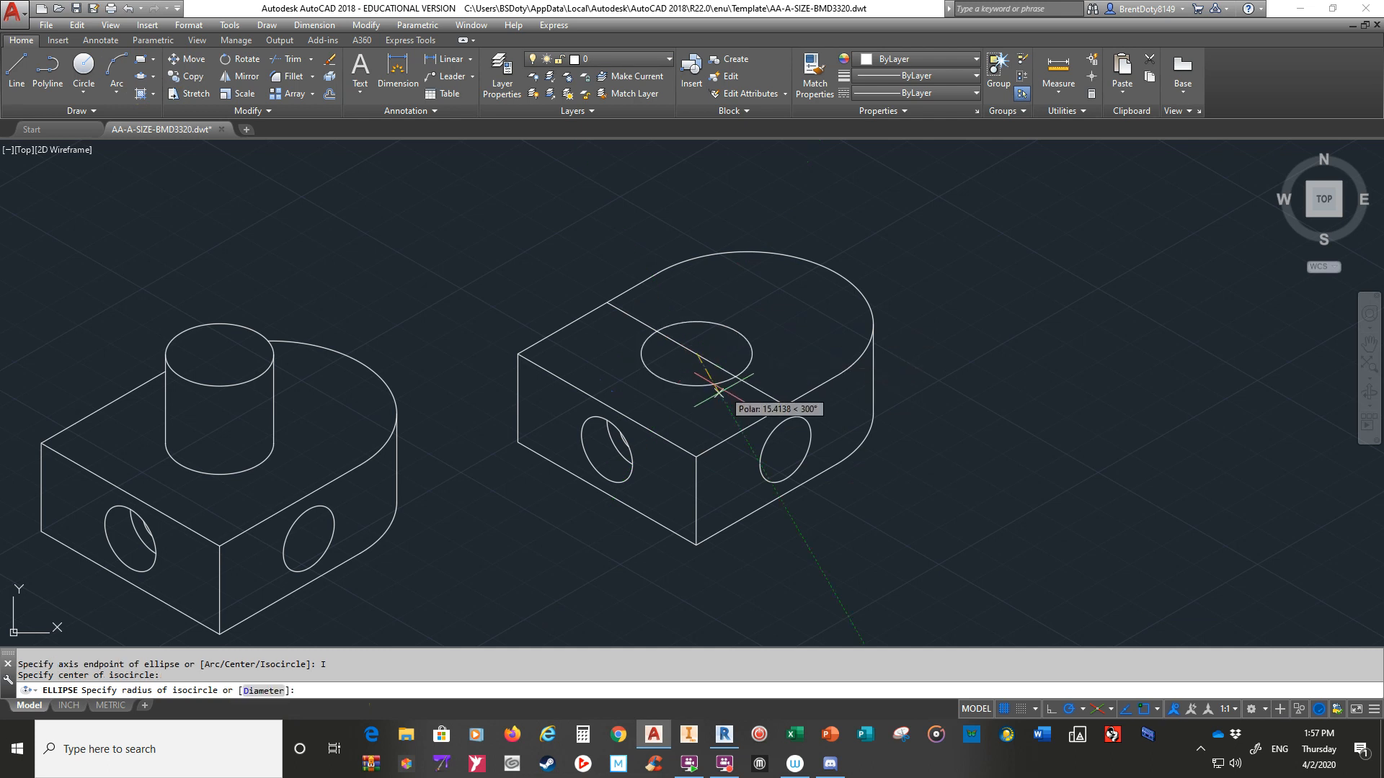
text(15)
key(Return)
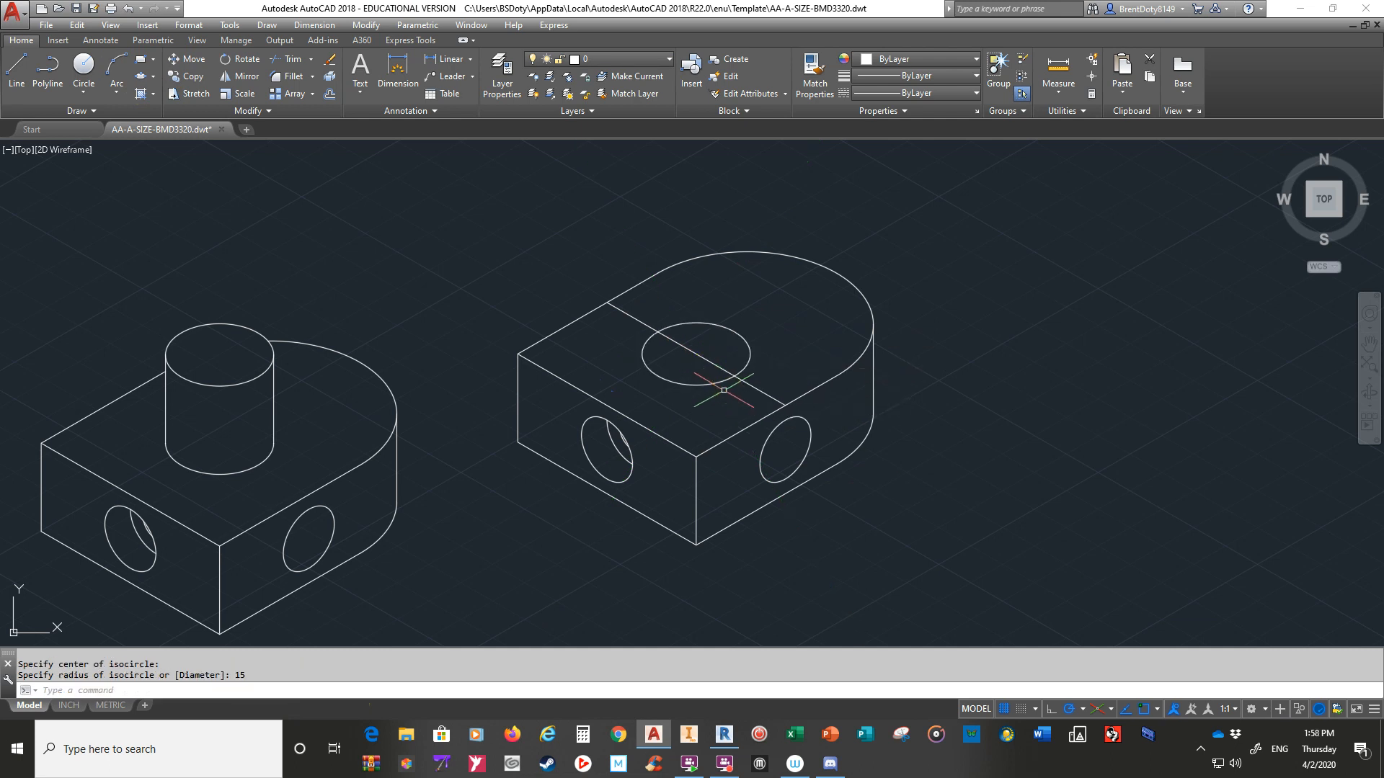
- Copy the radius 15 isocircle 30 units straight up to form the cylinder's top
click(719, 383)
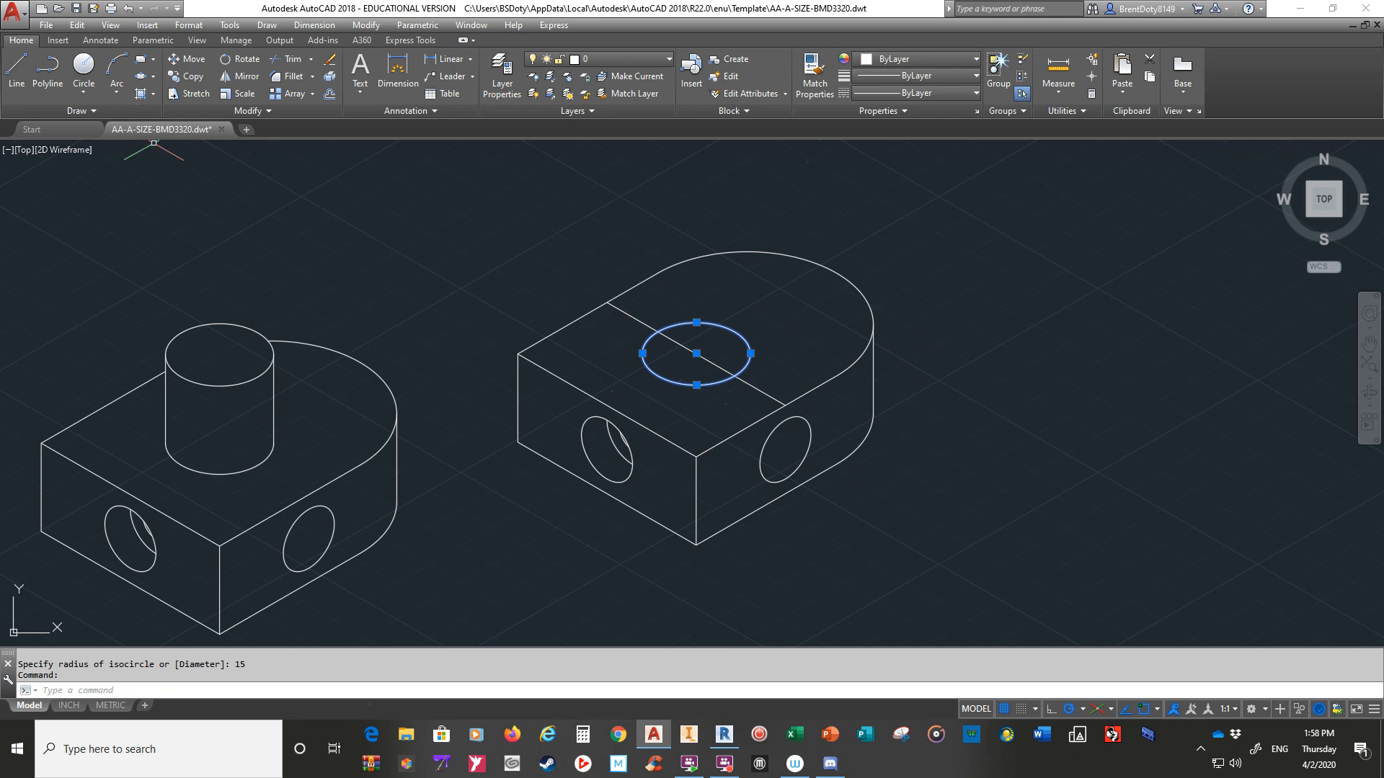
click(173, 79)
click(461, 332)
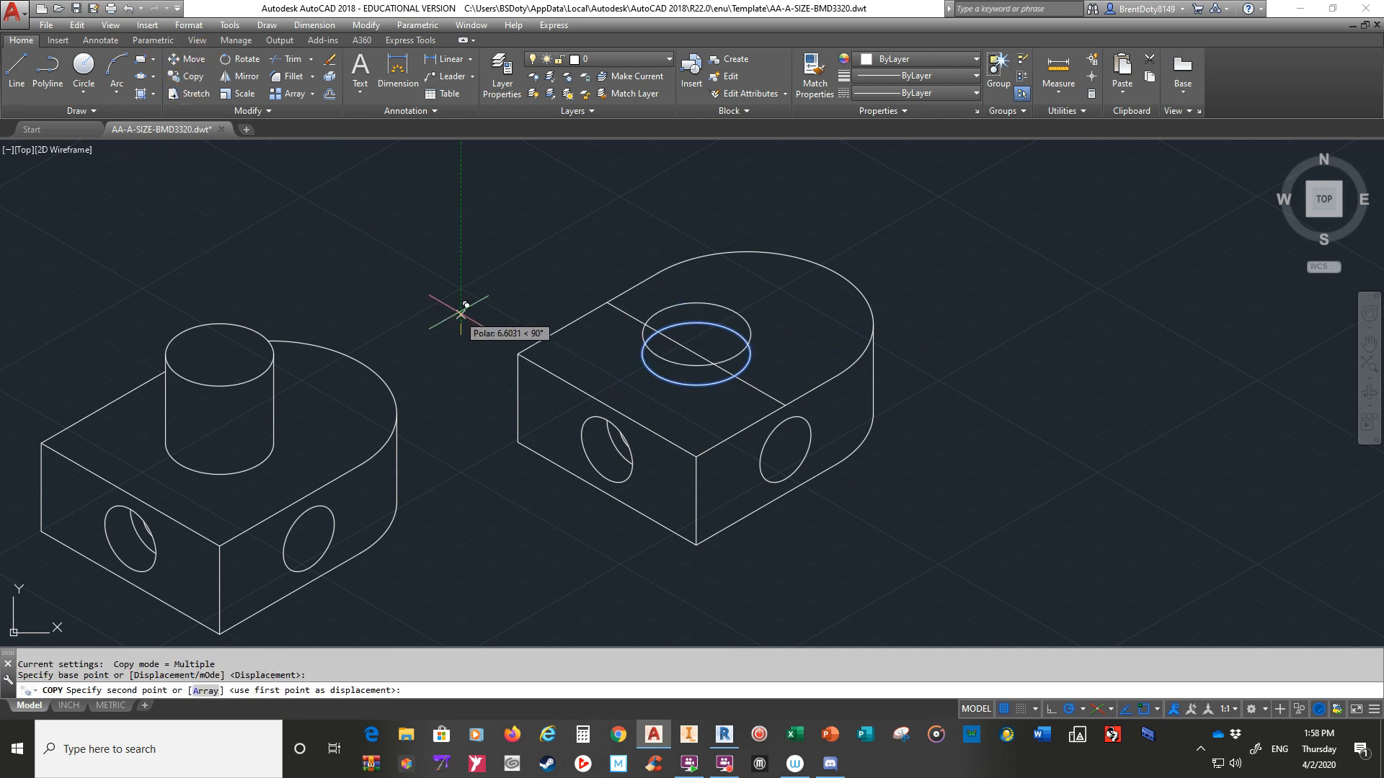
text(30)
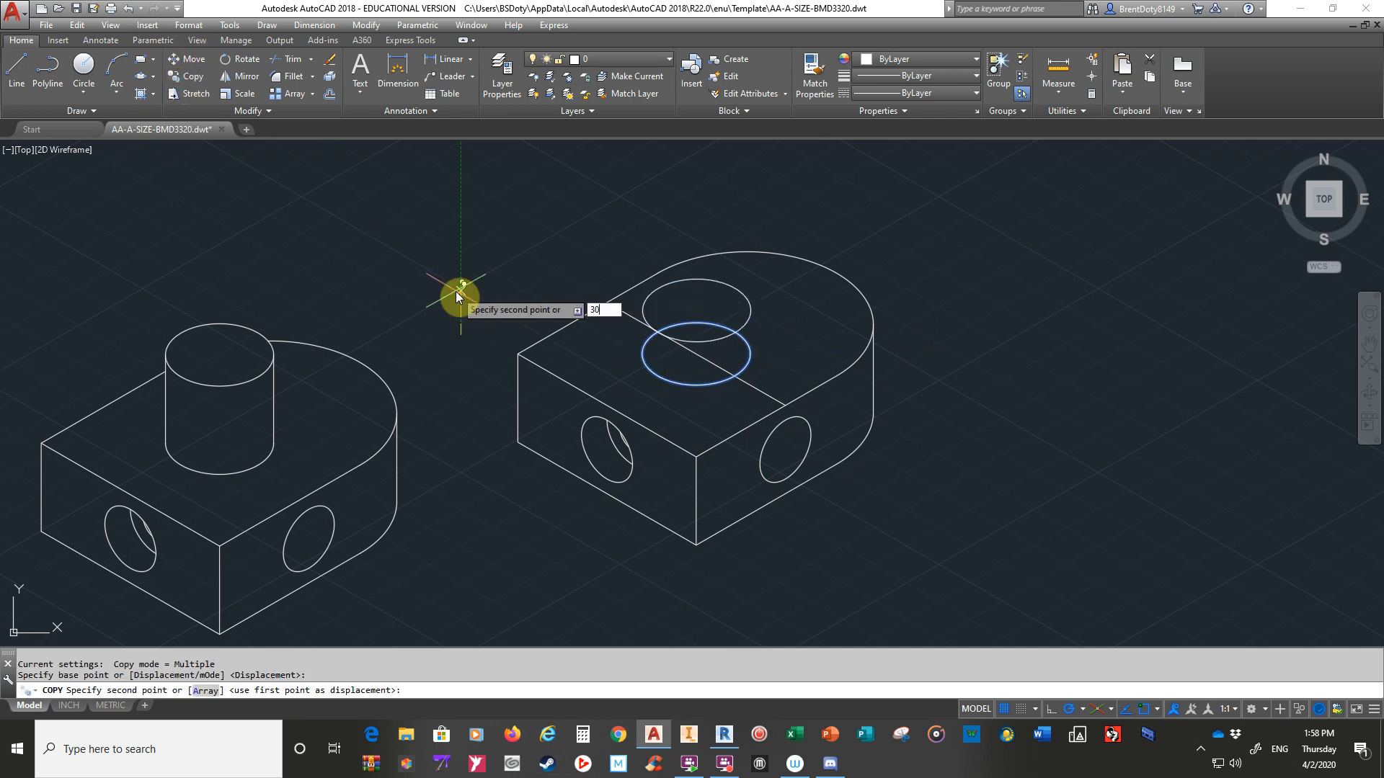
key(Return)
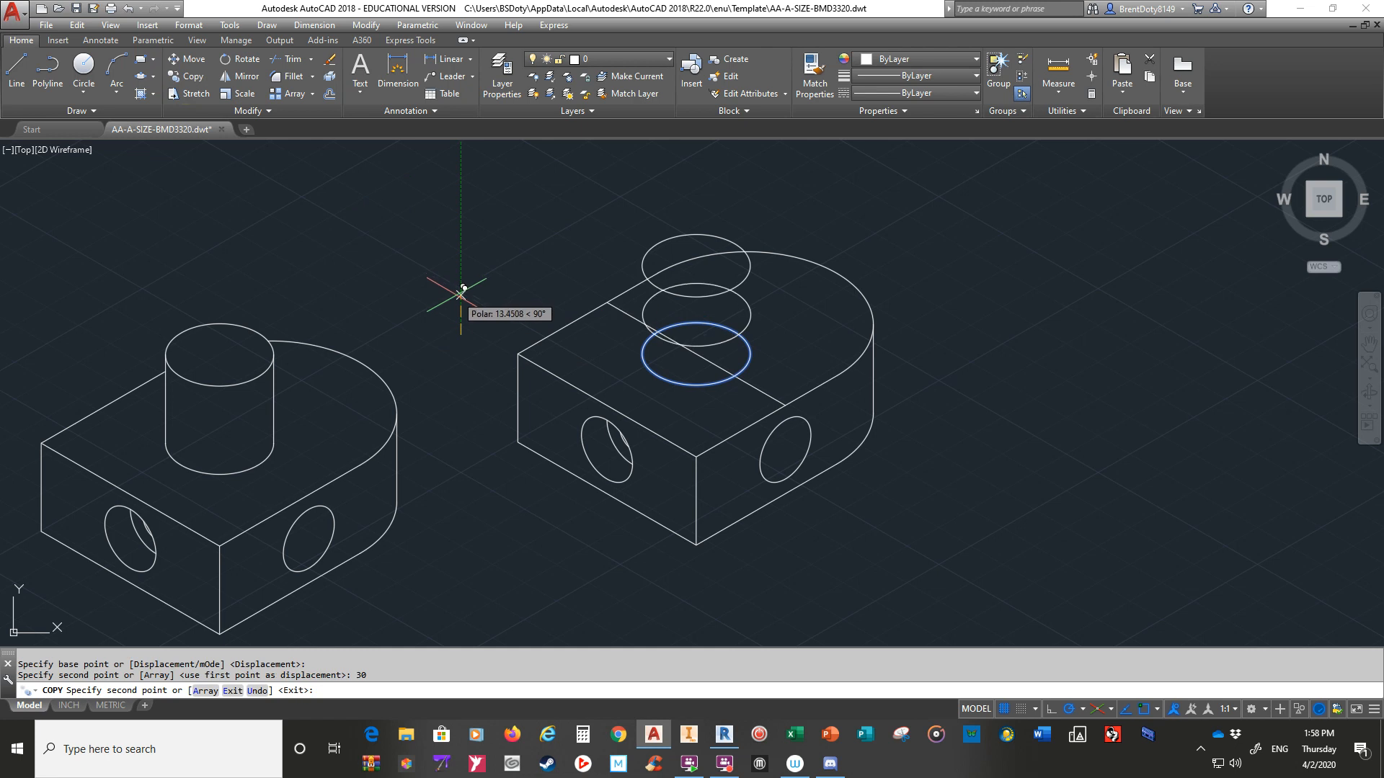
key(alt+space)
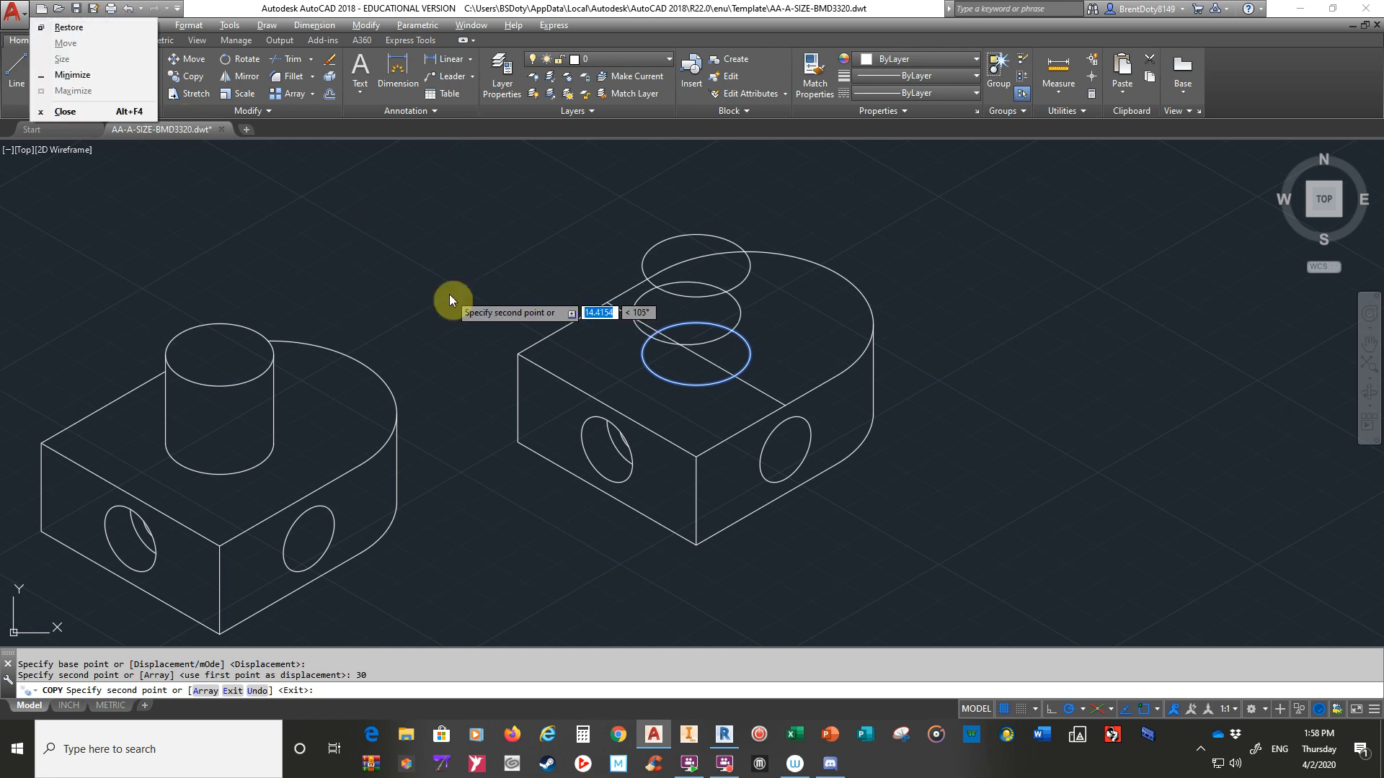
key(Escape)
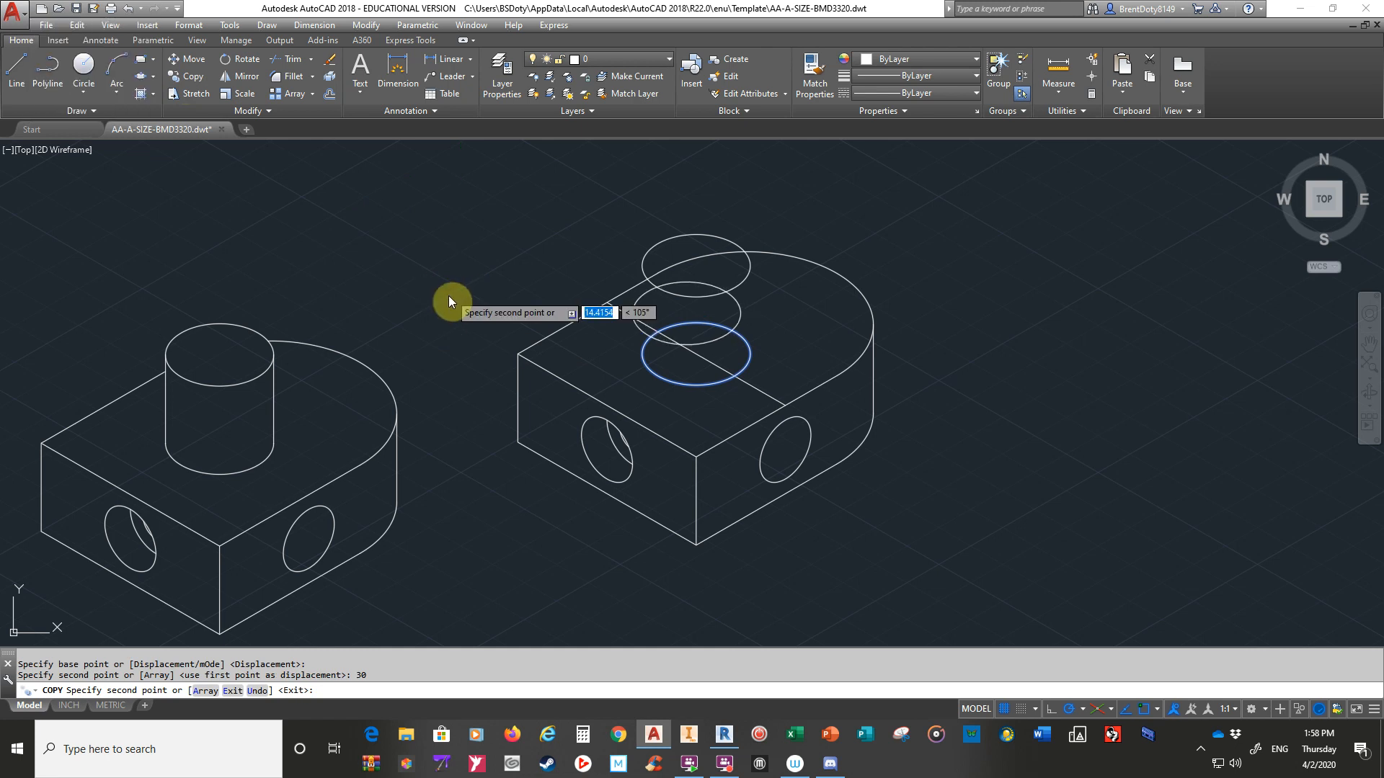
key(Return)
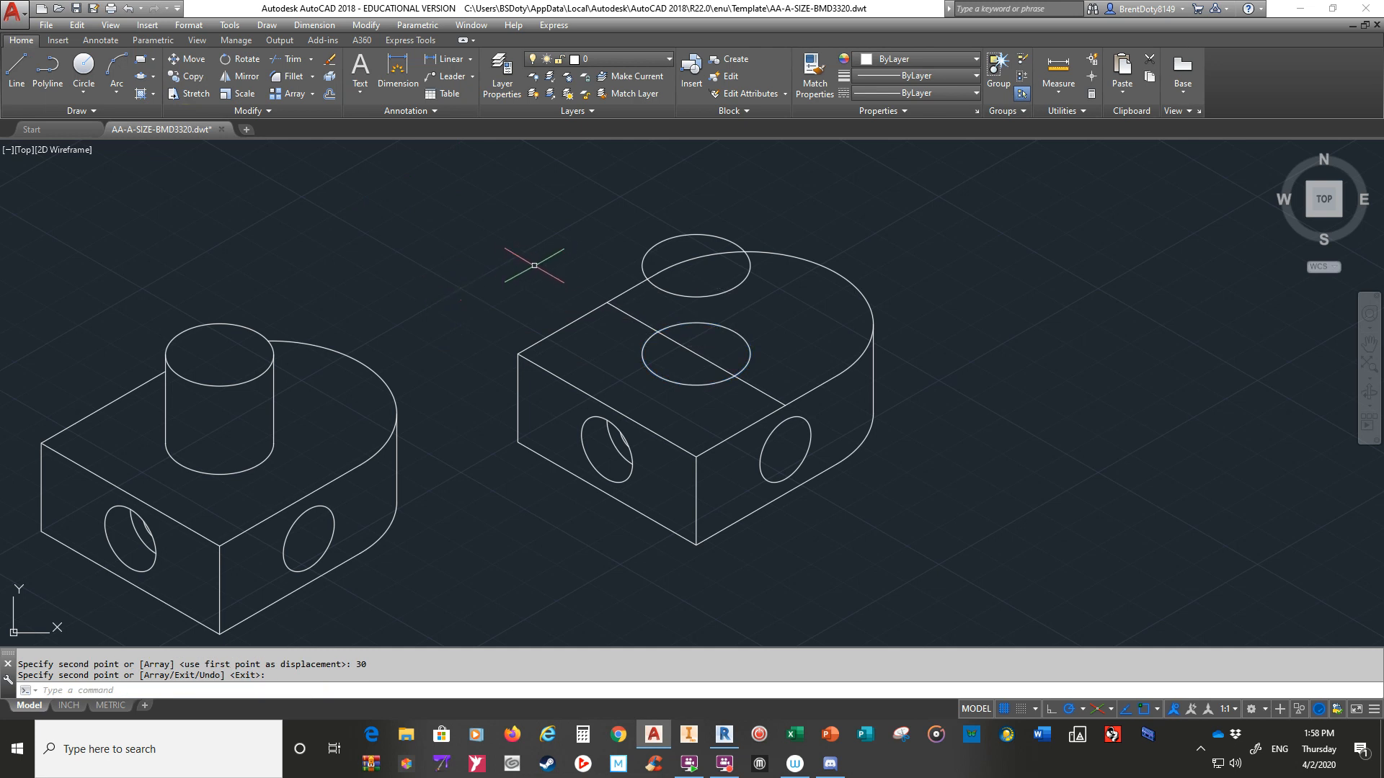
- Delete the line across the top face and connect the two isocircles with vertical lines at their left and right quadrants
click(753, 386)
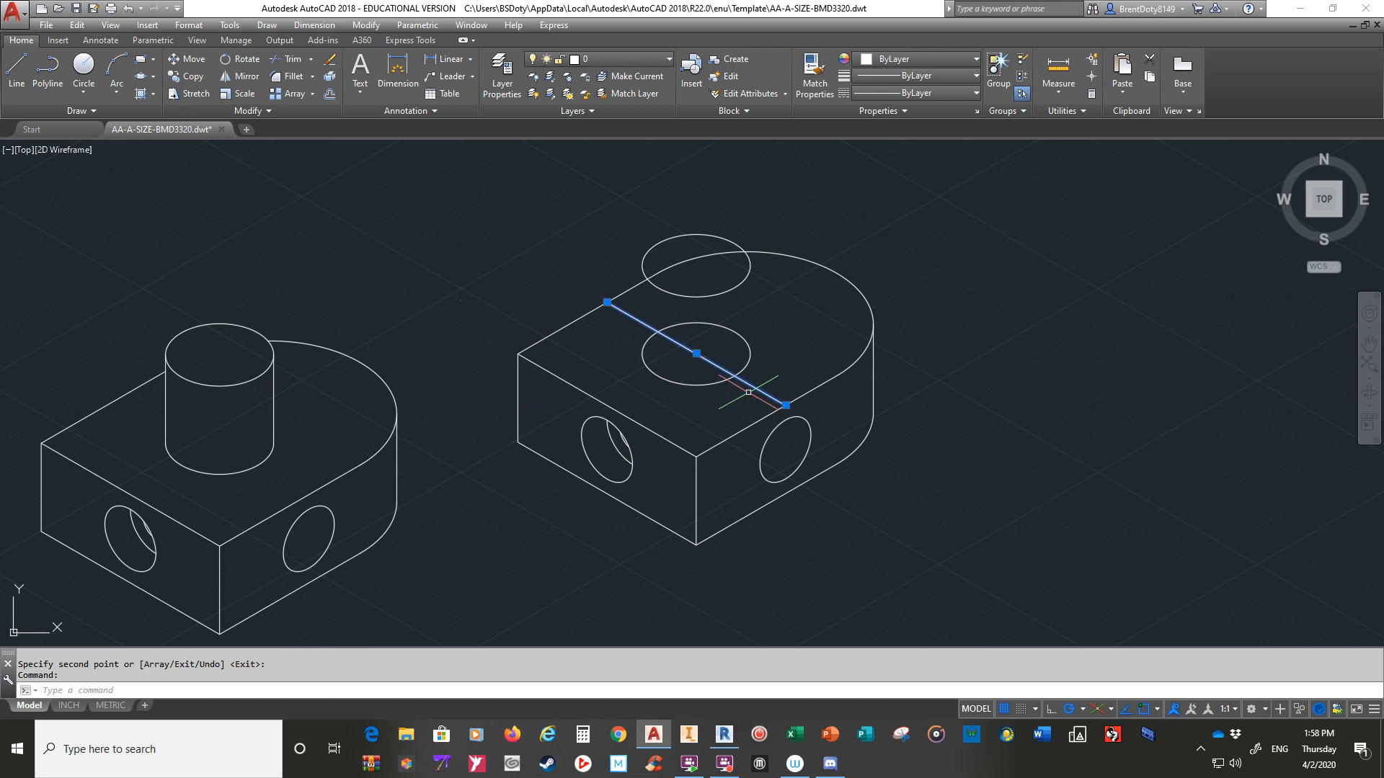
key(Delete)
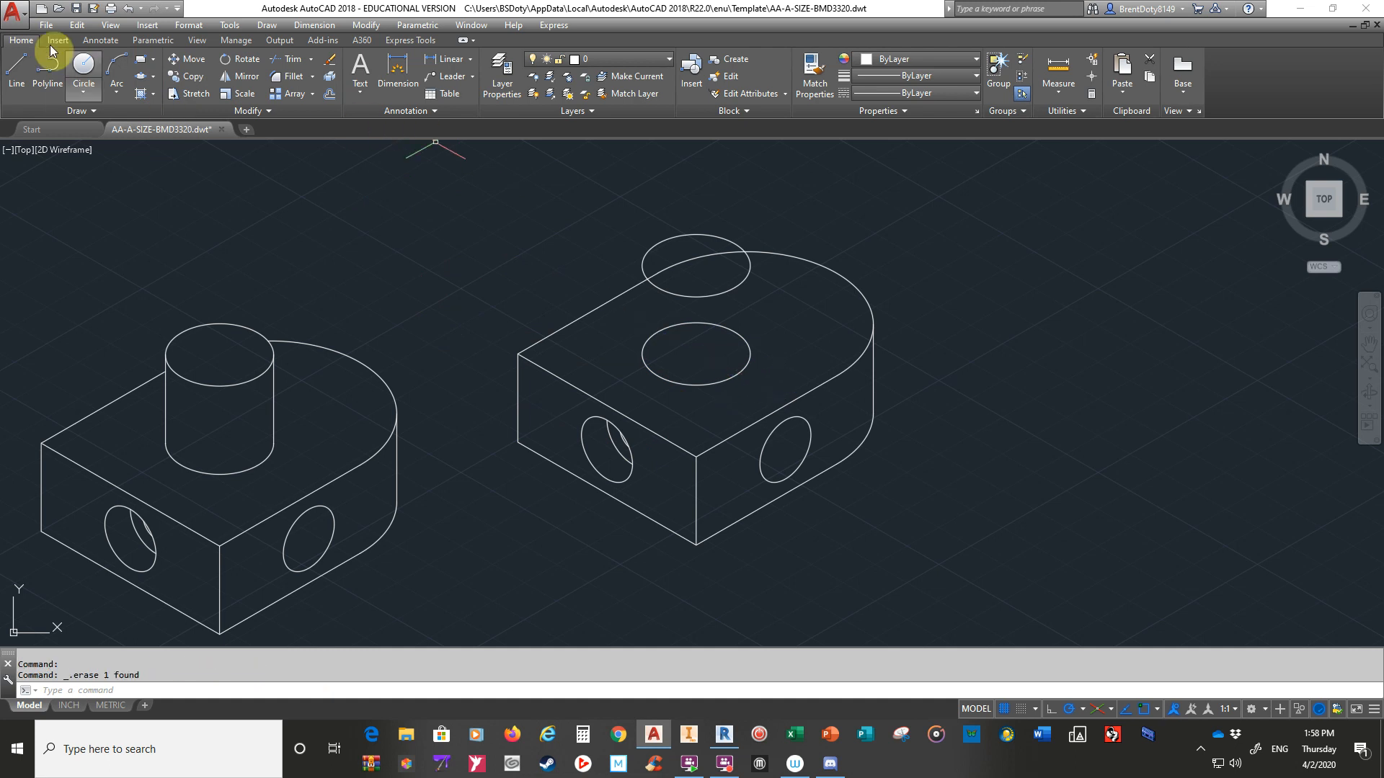
click(11, 71)
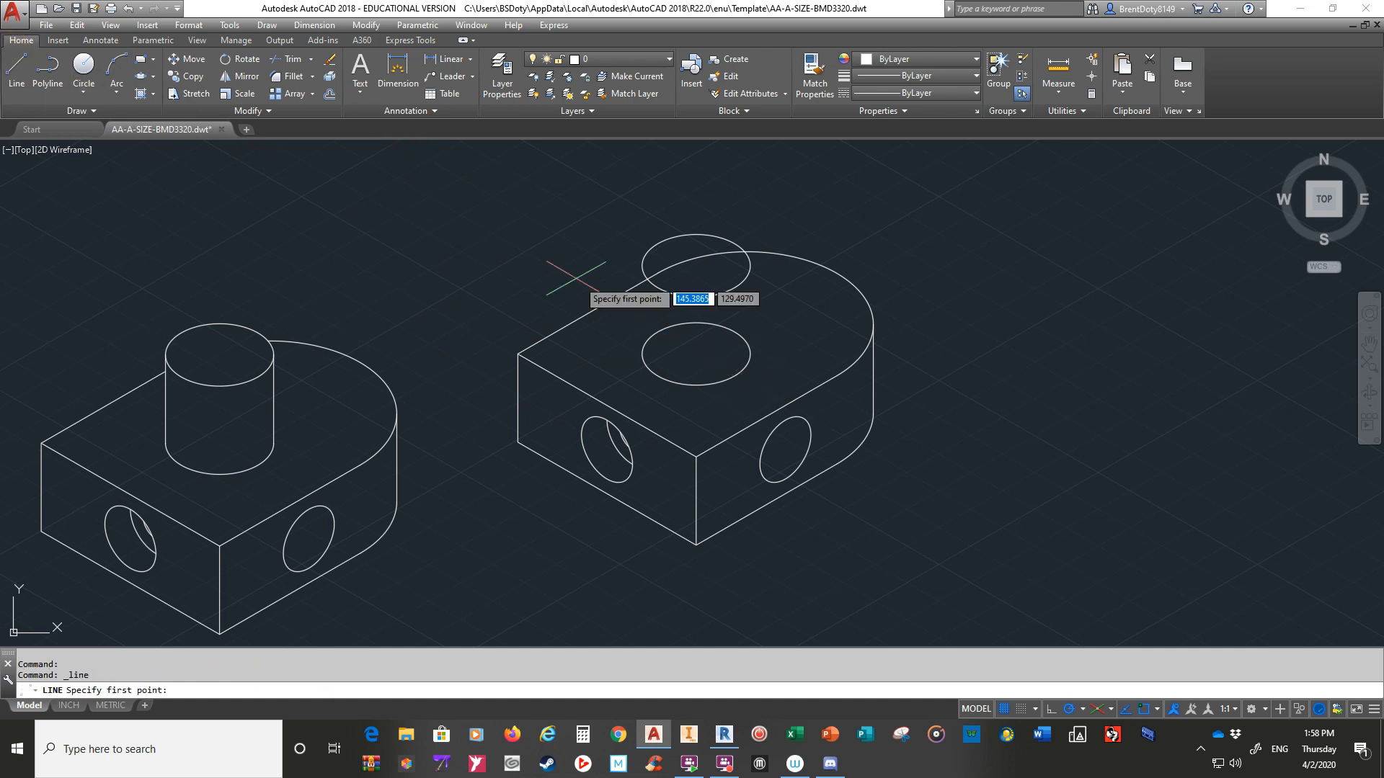
click(751, 265)
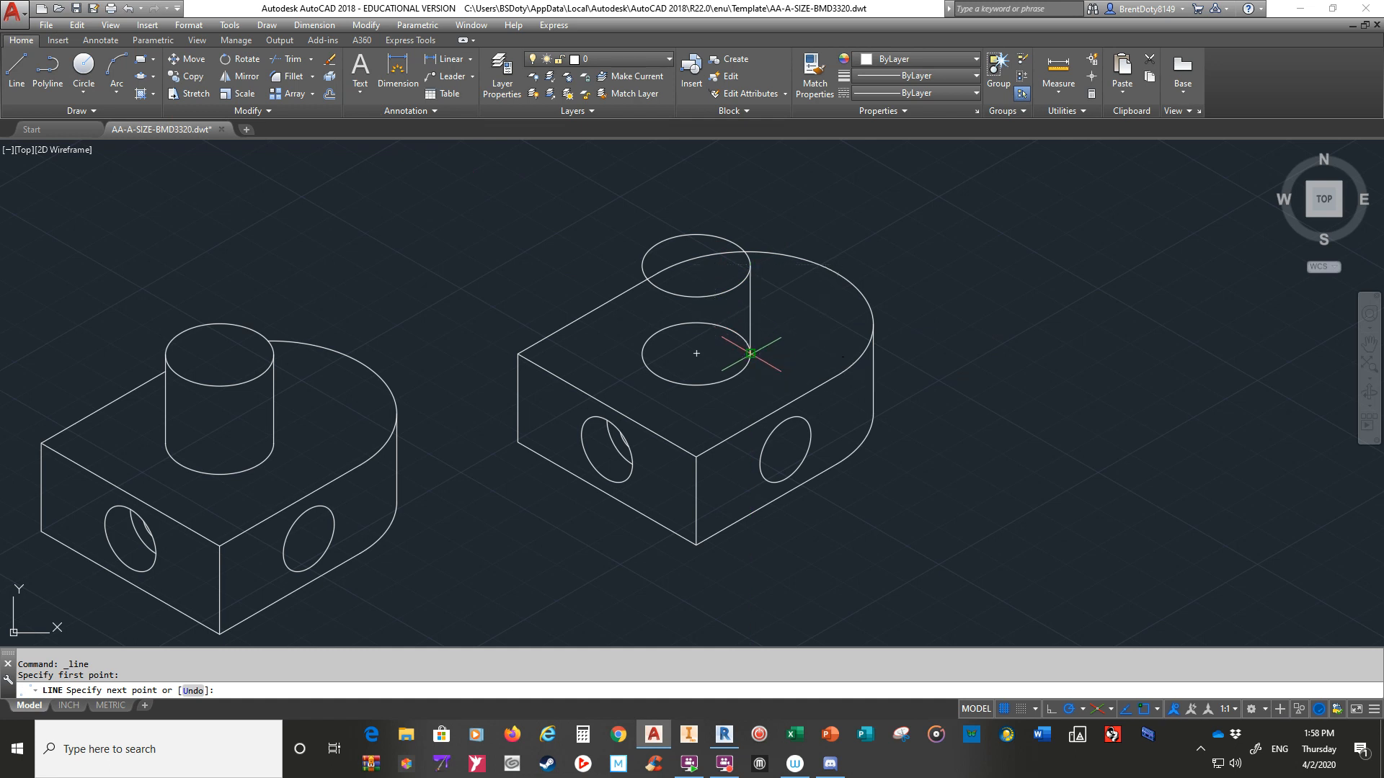
click(750, 353)
key(Return)
key(Return)
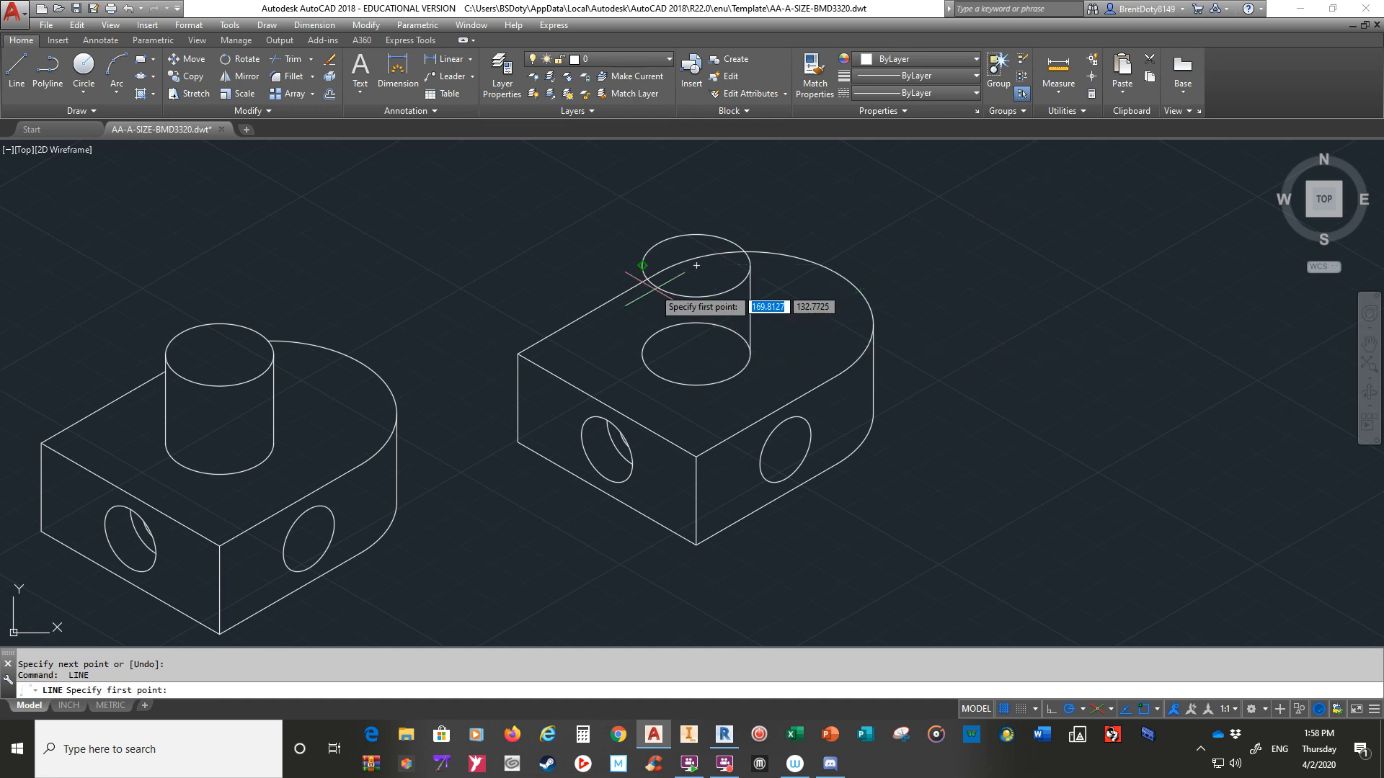
click(642, 265)
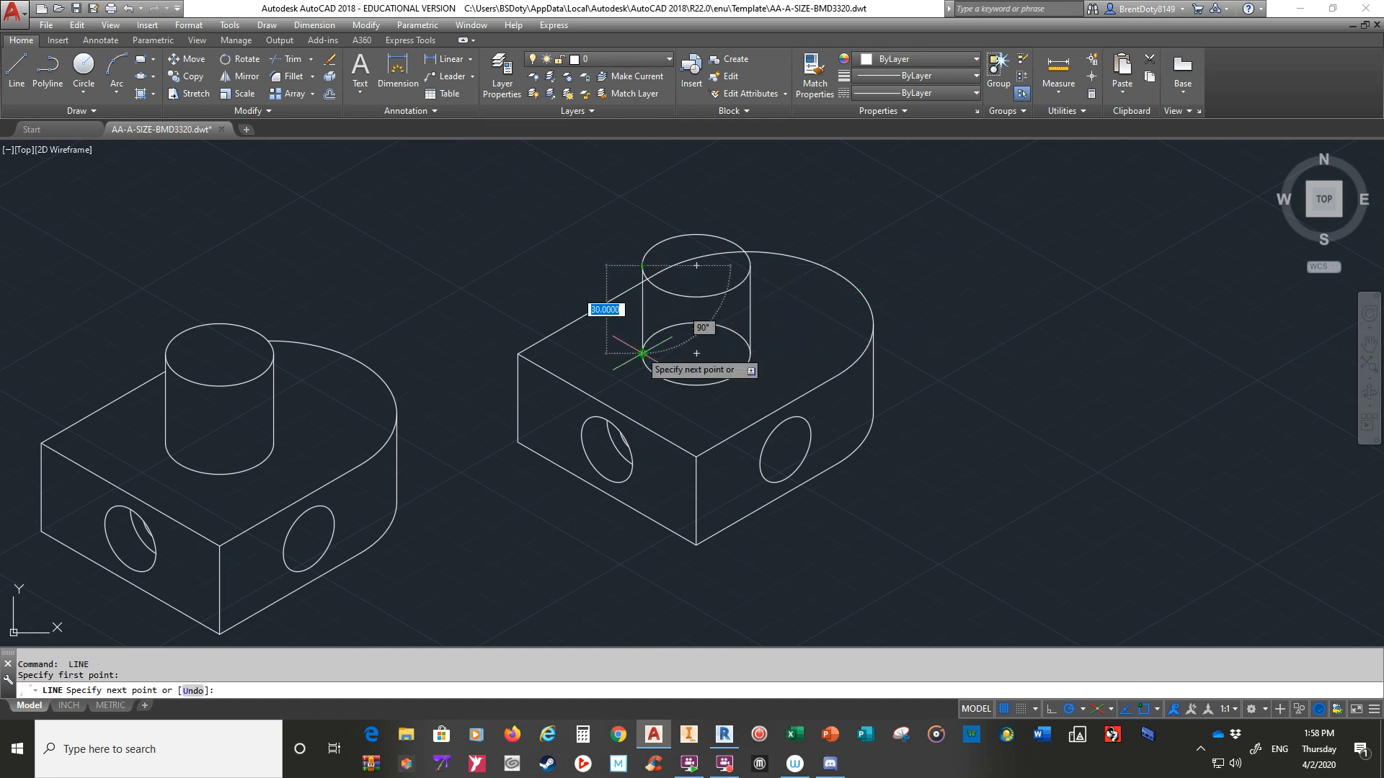
click(642, 354)
key(Return)
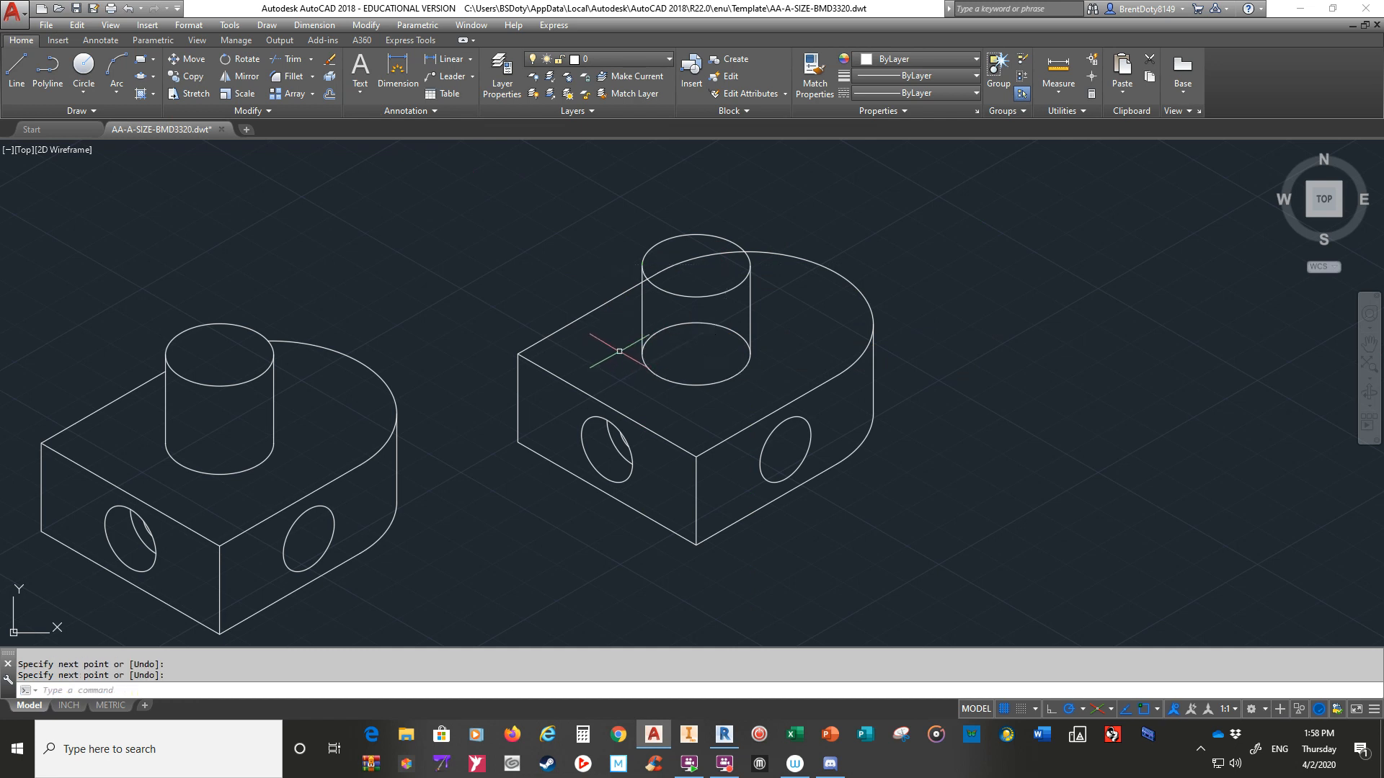
- Using the cylinder's side lines as cutting edges, trim the base isocircle's back half and the straight block edge running behind the cylinder
click(288, 61)
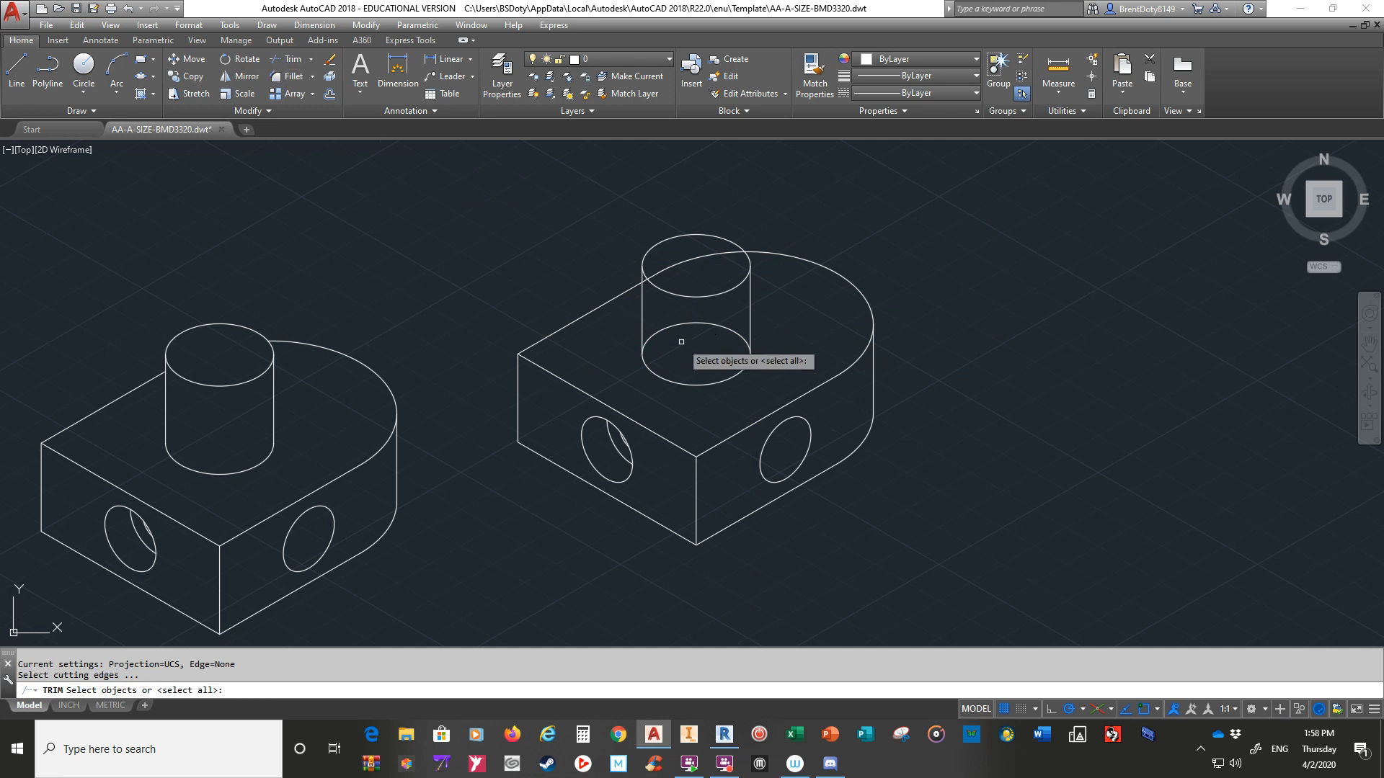
click(642, 304)
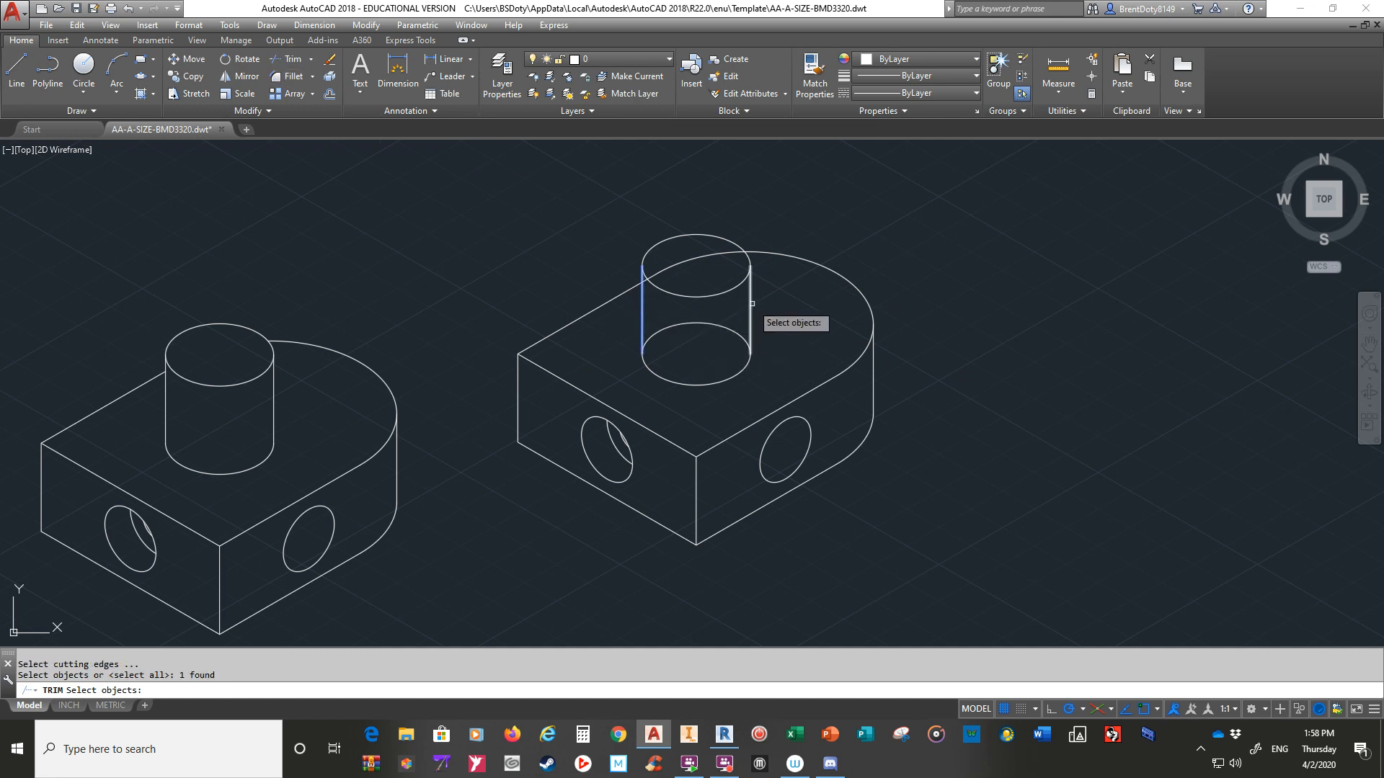
click(752, 303)
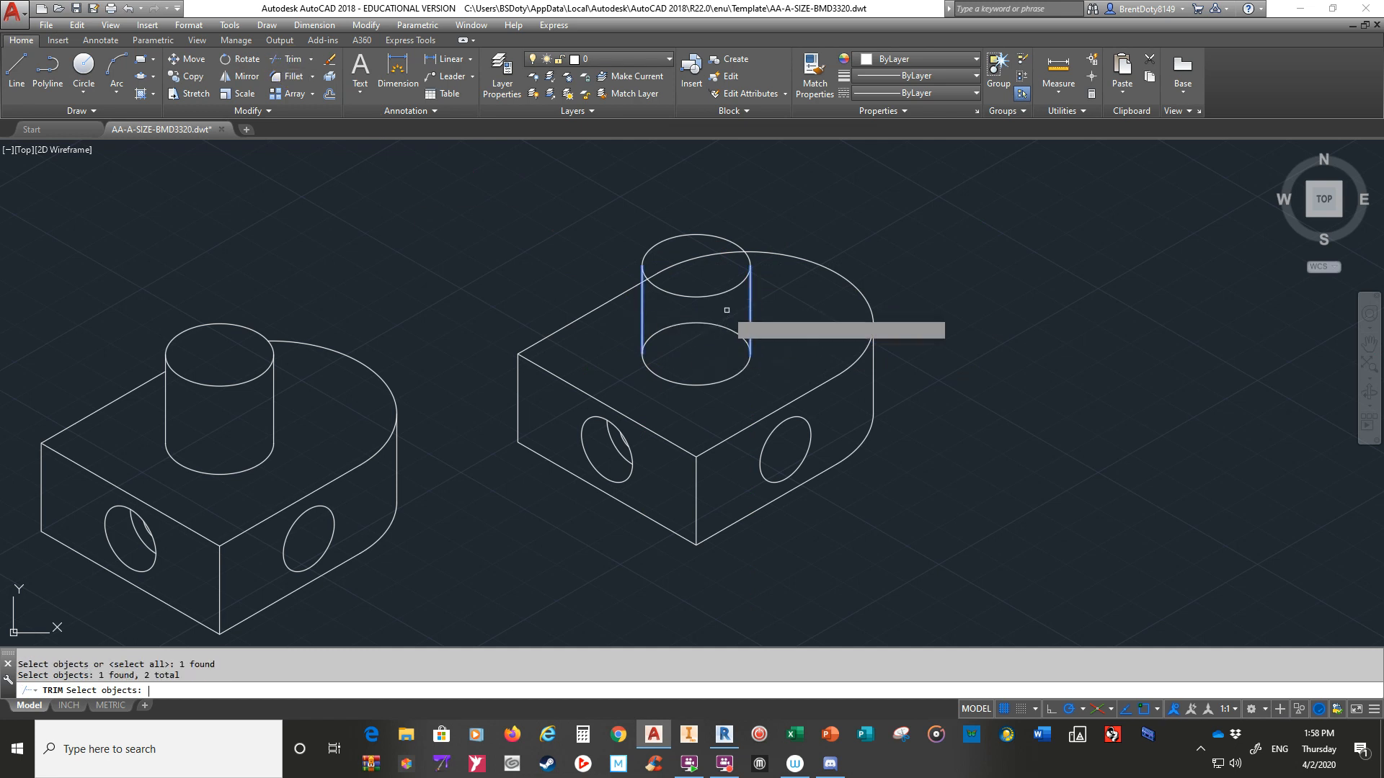
key(Return)
click(718, 326)
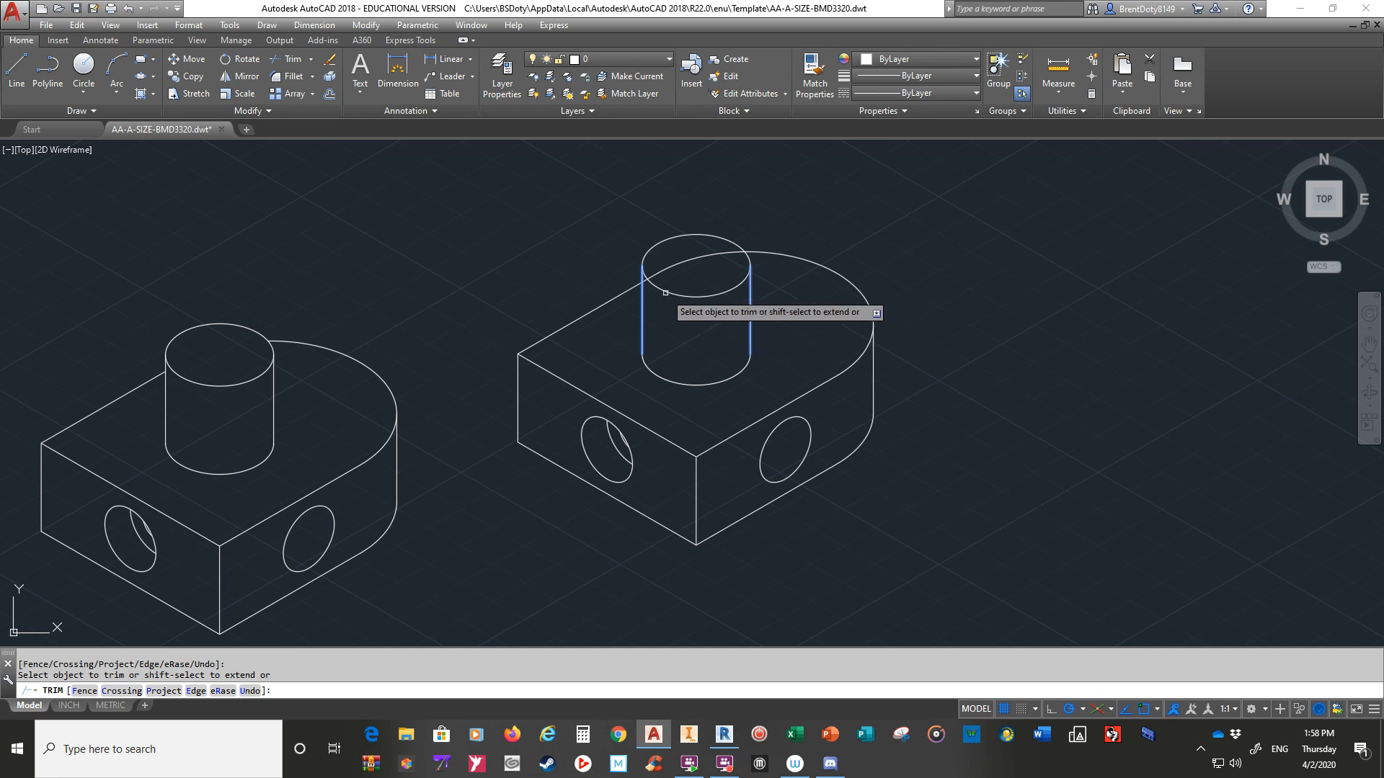
scroll(646, 285, down, 4)
scroll(644, 284, up, 8)
click(643, 262)
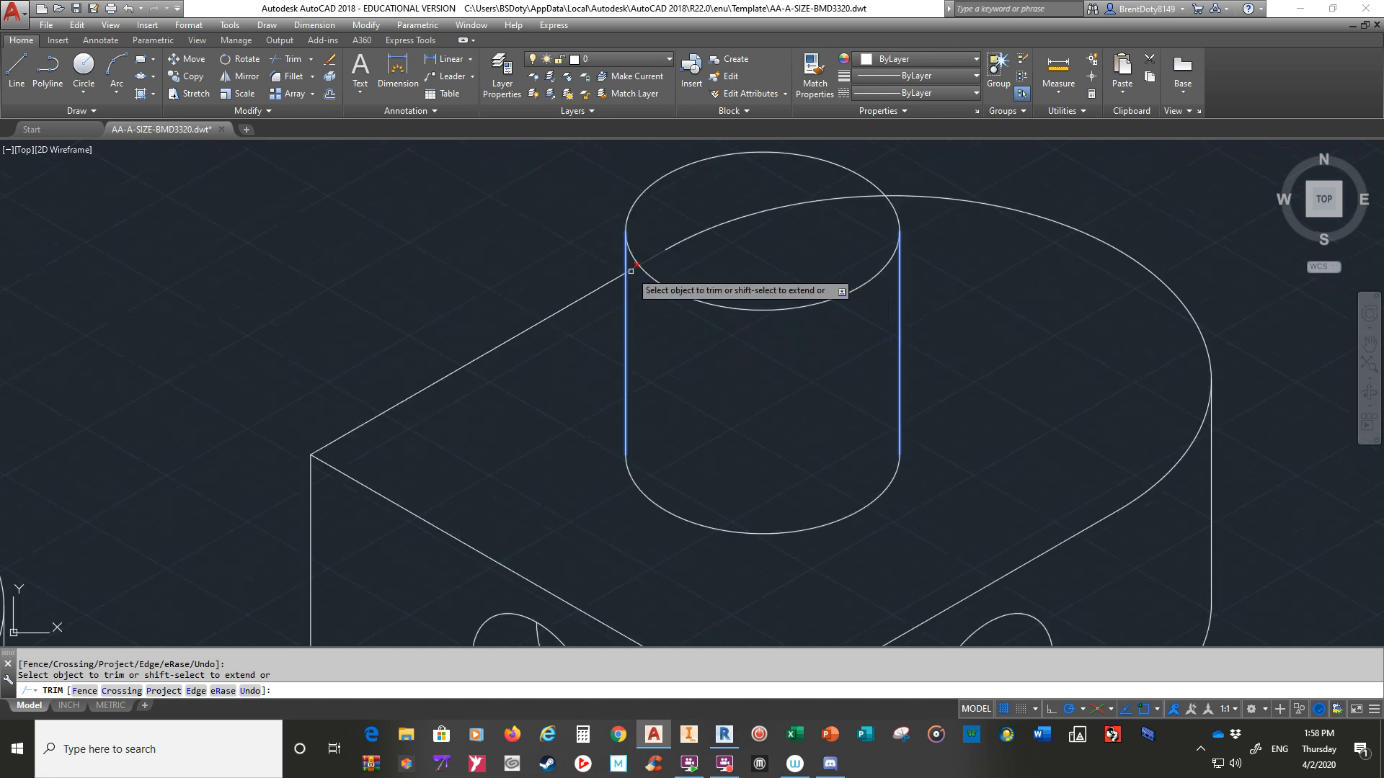
key(Return)
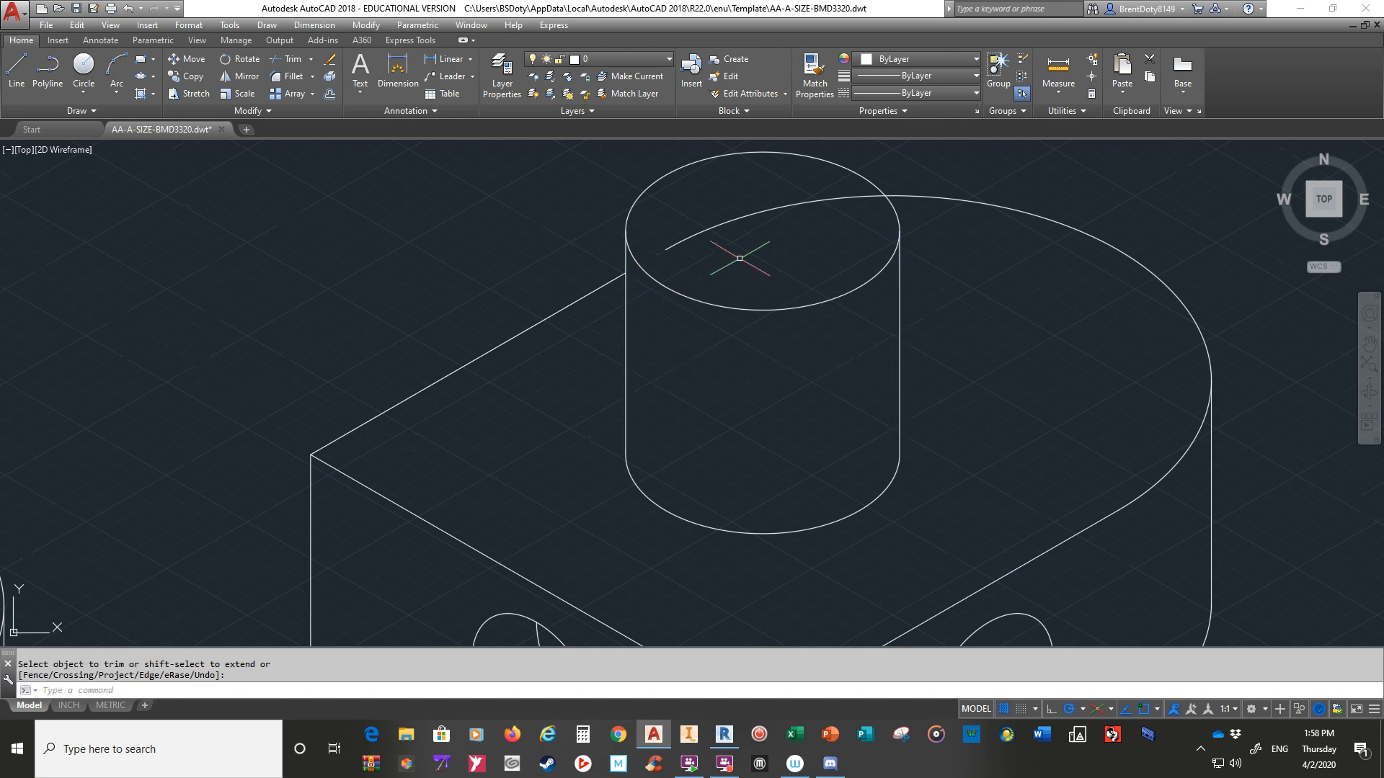
- Trim away the part of the block's rear arc inside the cylinder's top isocircle, using that isocircle as the cutting edge
key(Return)
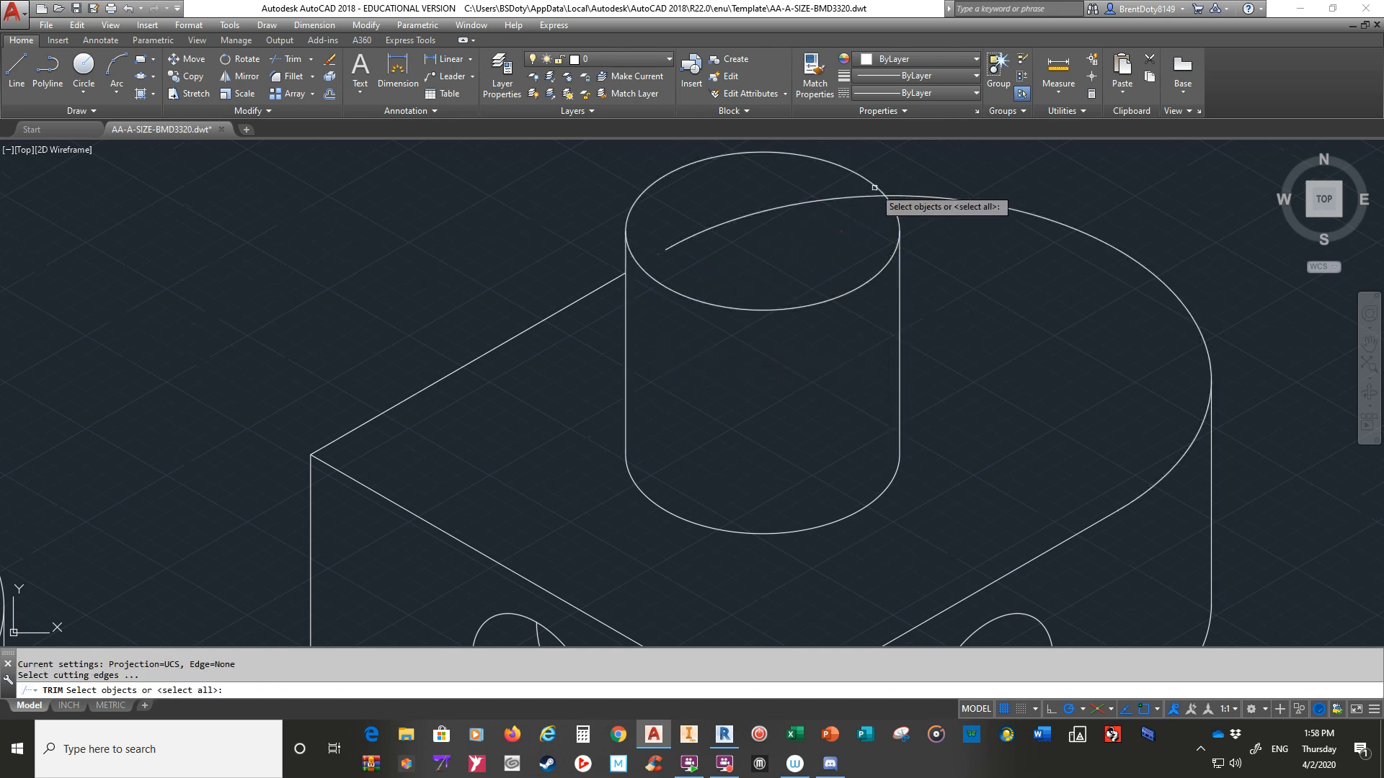
click(877, 188)
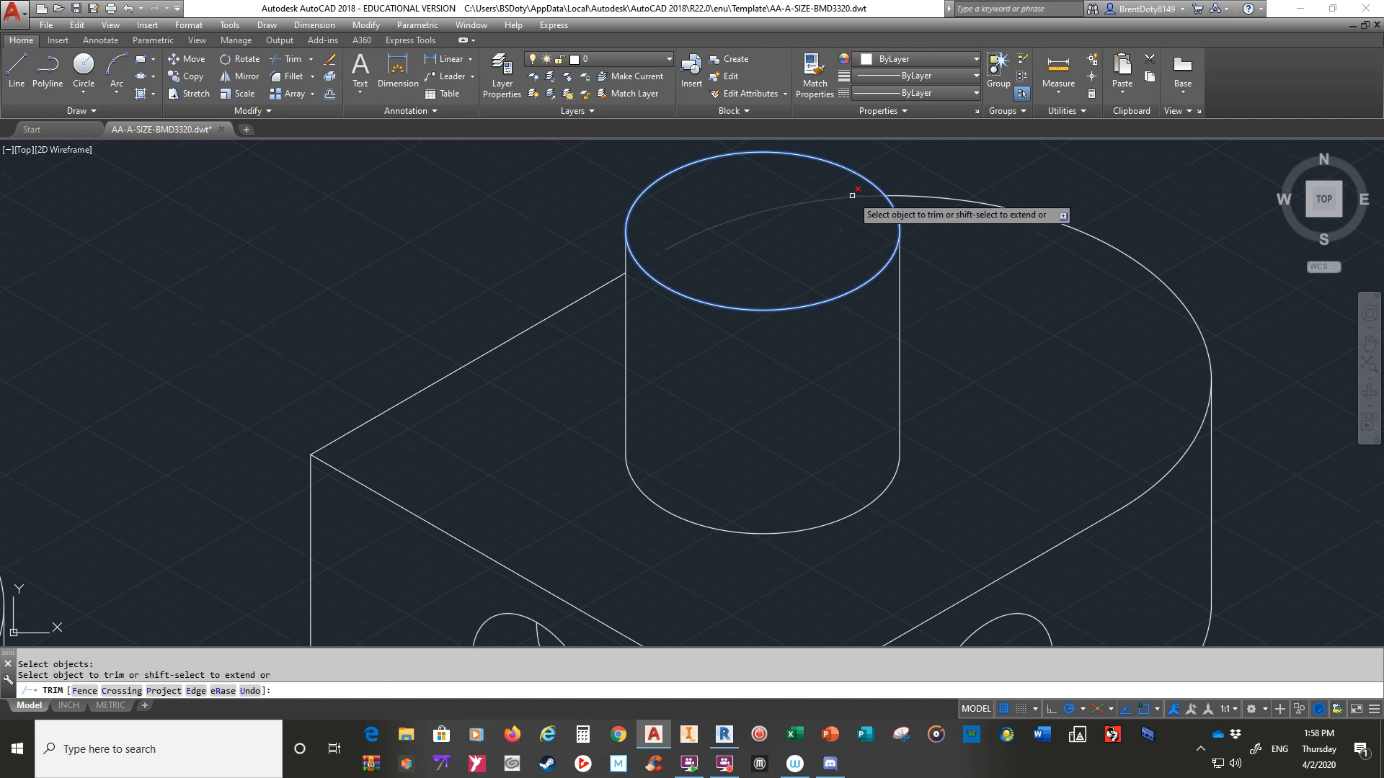
key(Return)
click(845, 207)
scroll(829, 262, down, 4)
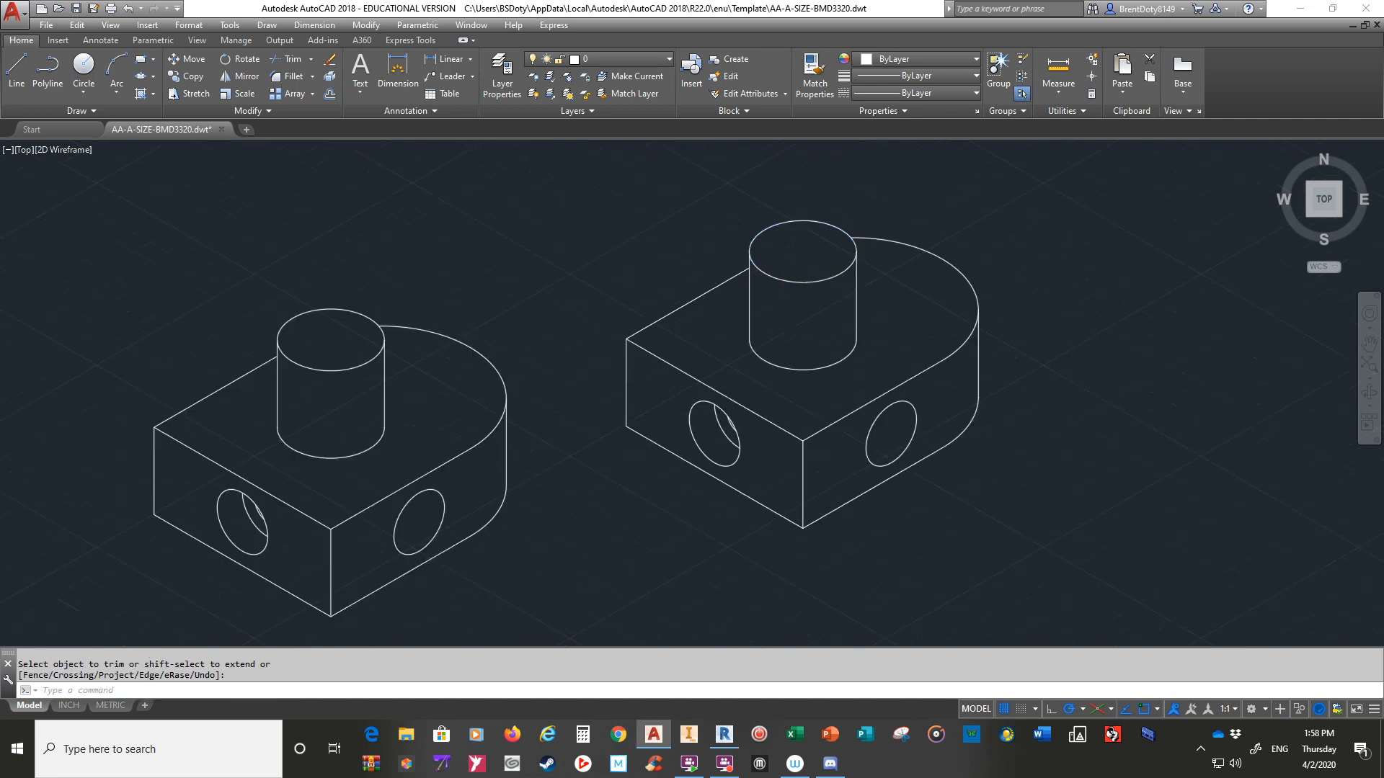
scroll(827, 269, up, 3)
scroll(826, 269, down, 4)
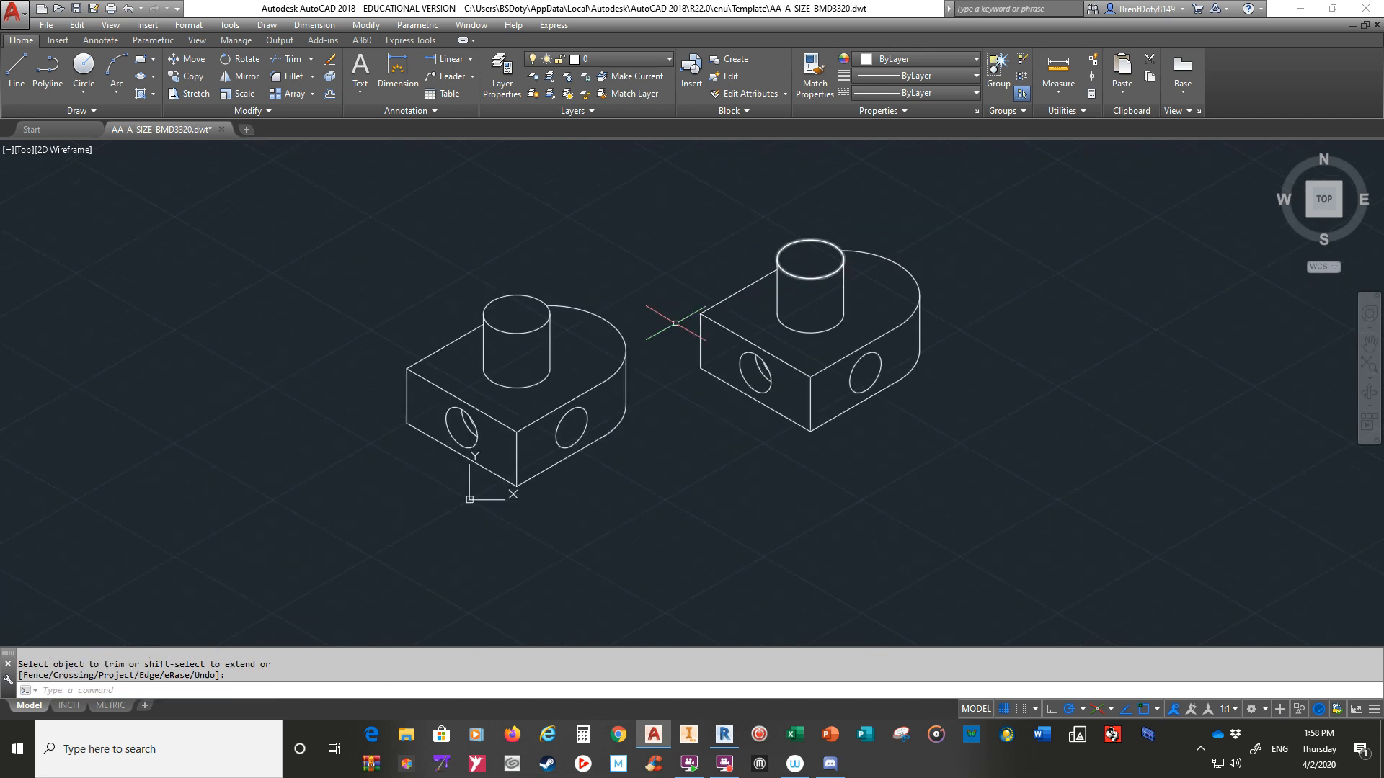
scroll(839, 268, up, 2)
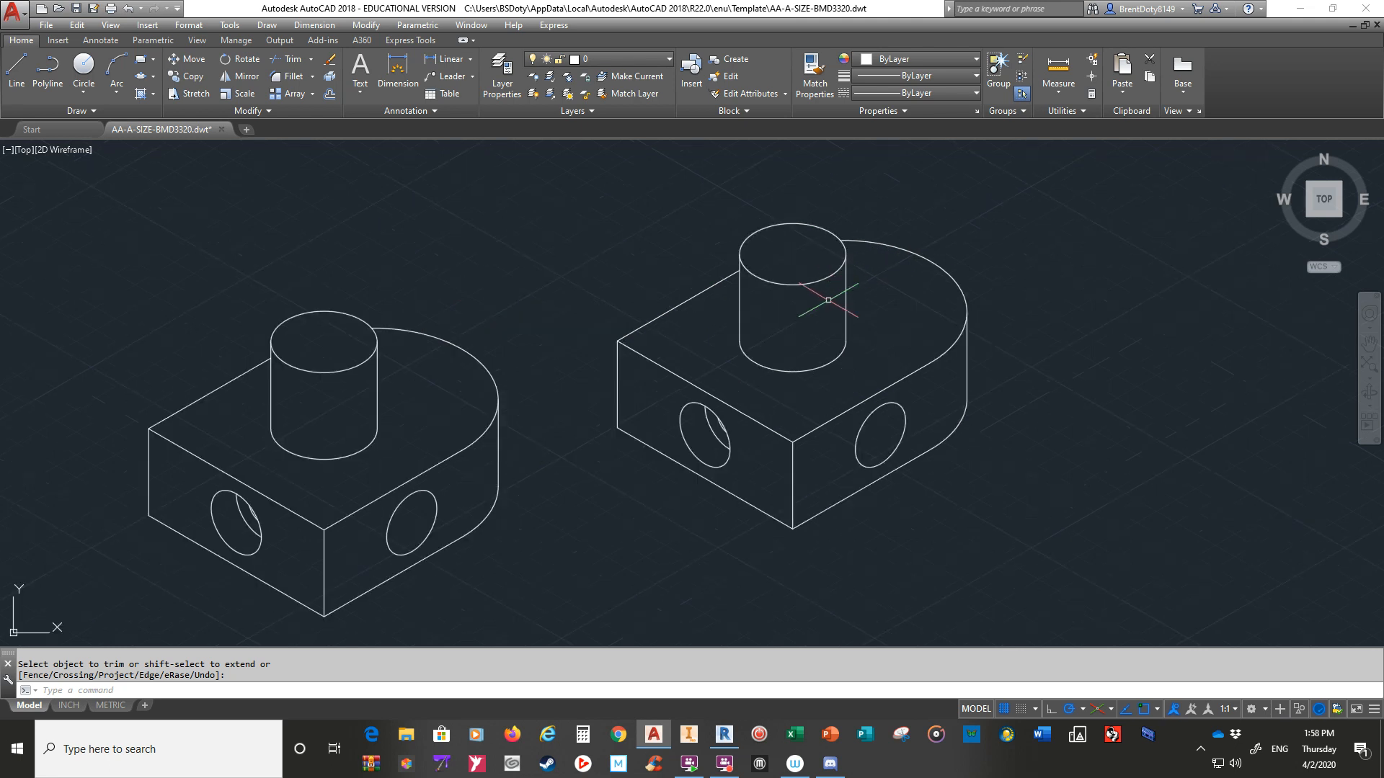